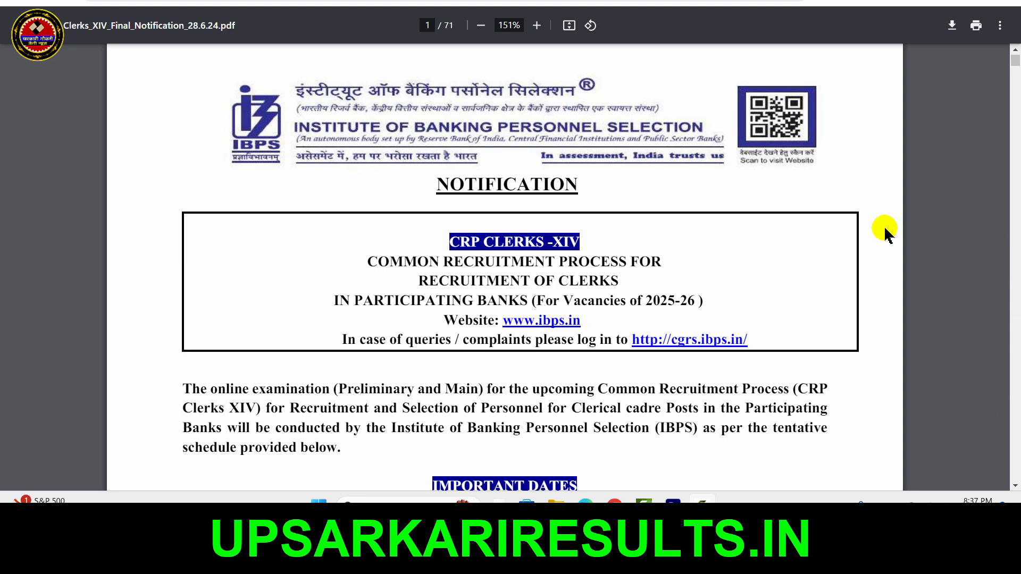
Box the online registration dates, preliminary exam and its date, preliminary result date and main call letter date, then clear the marks
scroll(623, 183, down, 7)
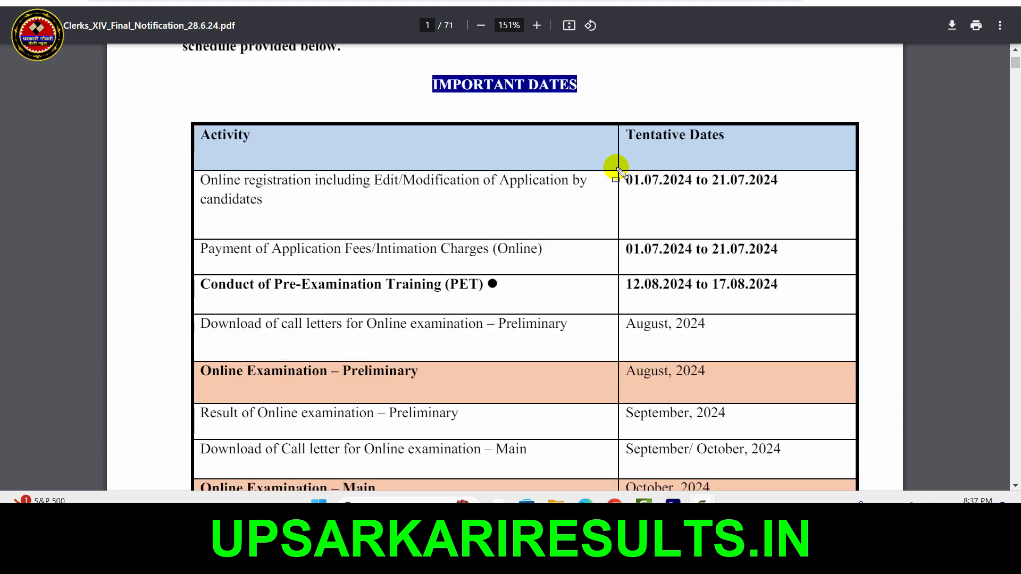
drag(616, 168, 791, 196)
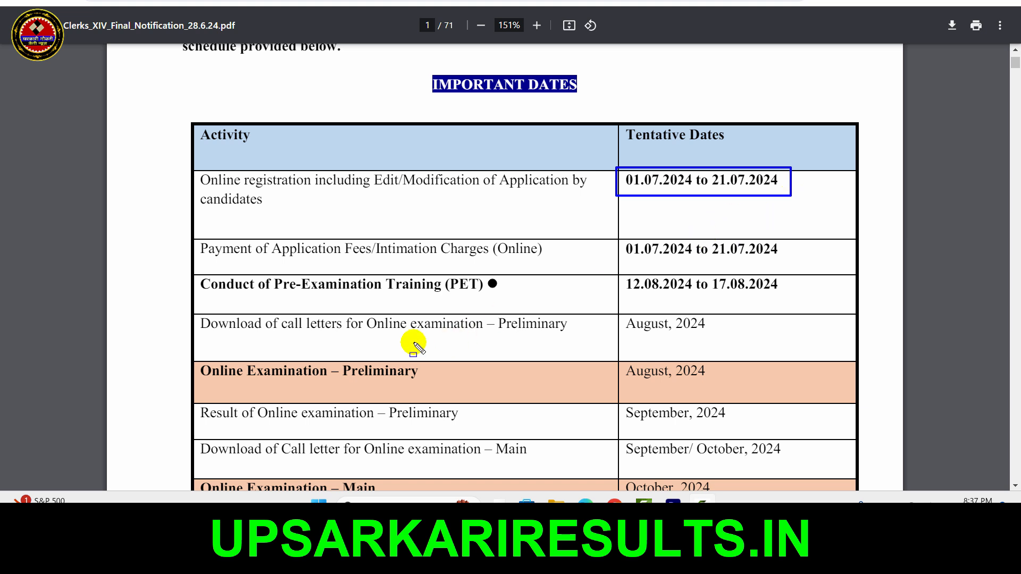
drag(191, 360, 429, 381)
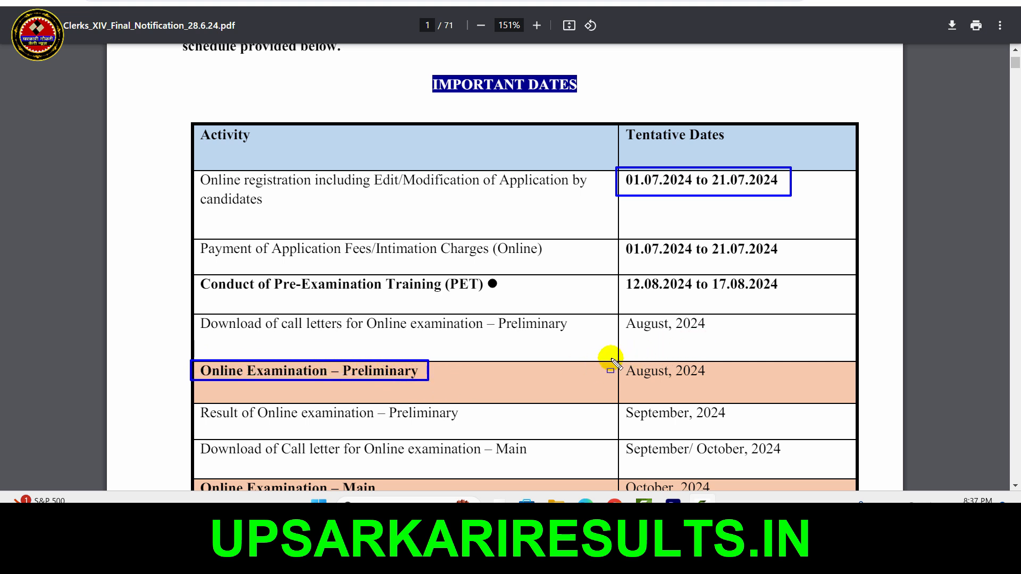
drag(611, 359, 731, 381)
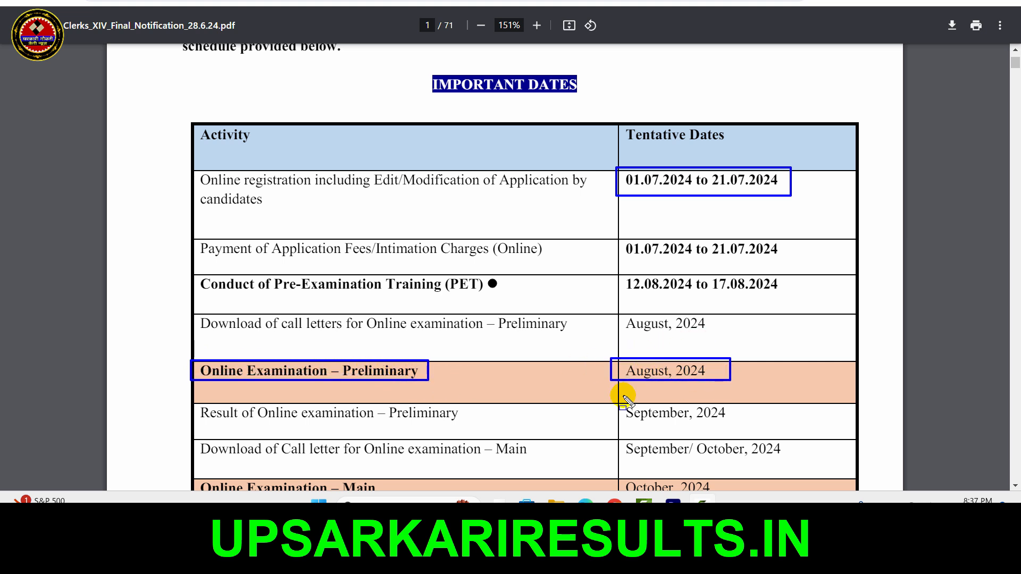
drag(622, 396, 742, 423)
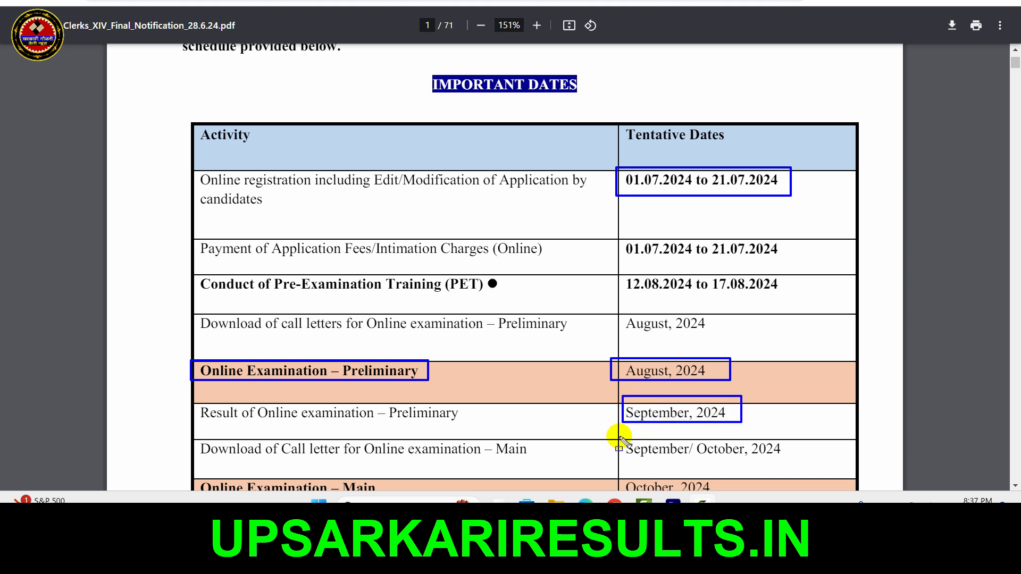
mouse_move(619, 437)
mouse_down()
mouse_move(751, 471)
mouse_move(811, 463)
mouse_up()
key(Escape)
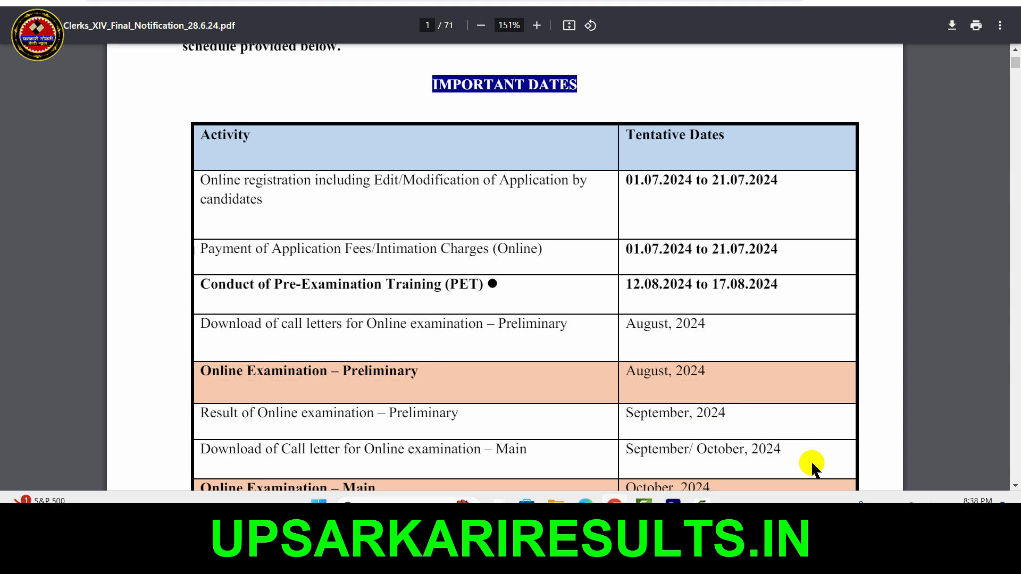
Review the rest of the important dates table and the index of the notification PDF
scroll(759, 438, down, 3)
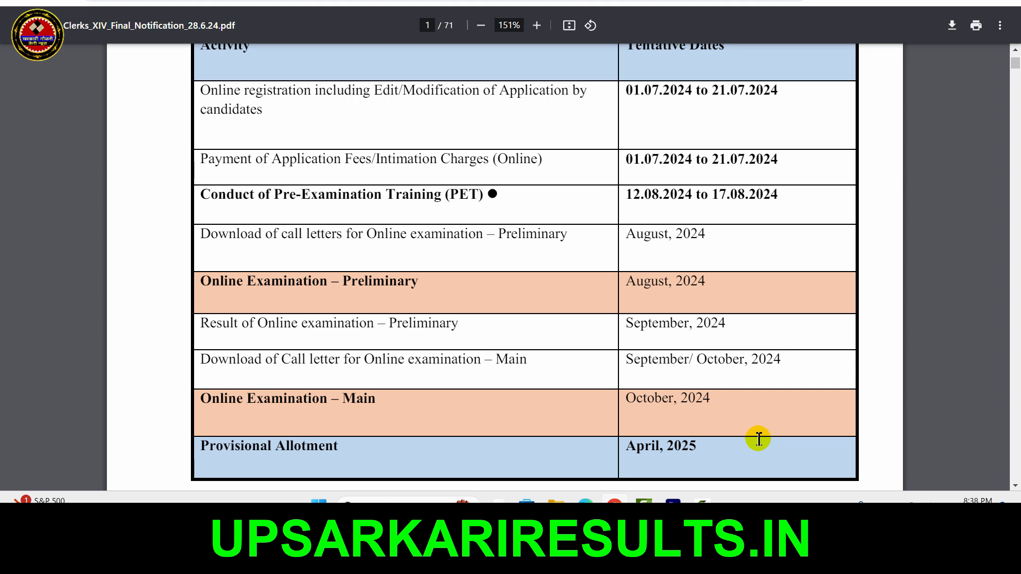
scroll(759, 439, down, 3)
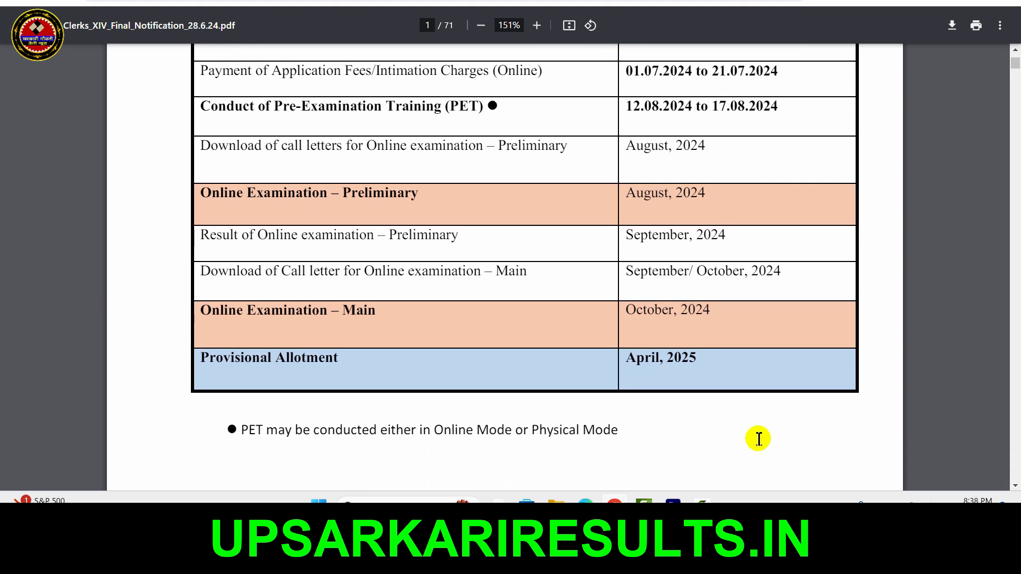
scroll(759, 439, down, 10)
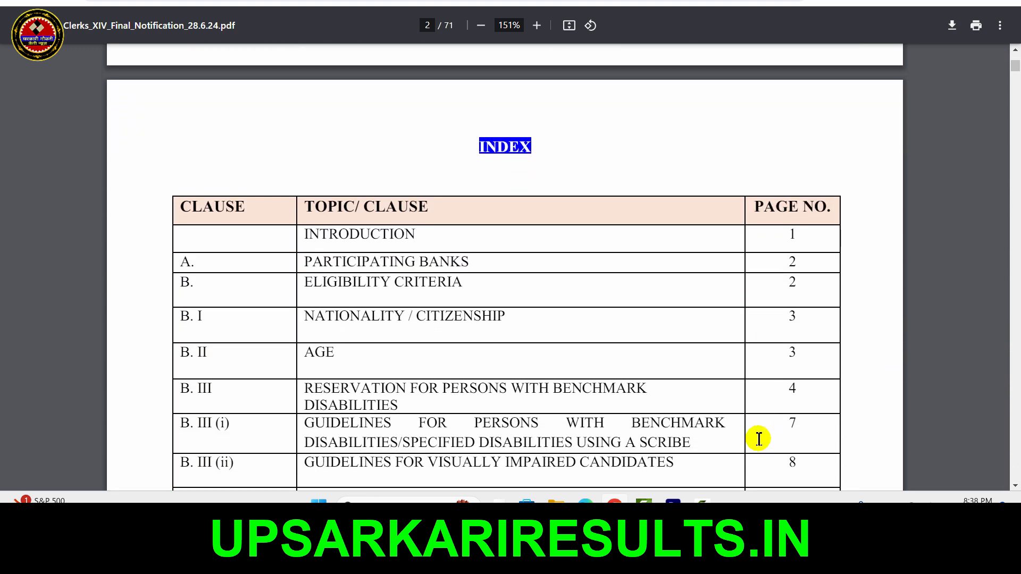
scroll(759, 439, down, 1)
On the recruitment summary page, box the category-wise application fees, the age limit heading and the minimum and maximum ages
scroll(759, 439, down, 8)
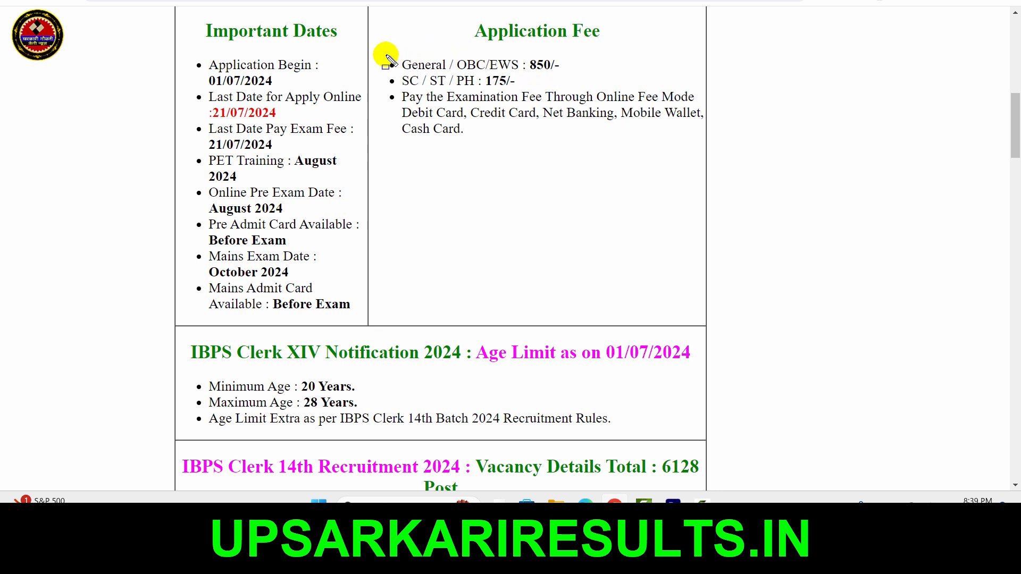
mouse_move(387, 54)
mouse_down()
mouse_move(519, 87)
mouse_move(592, 91)
mouse_up()
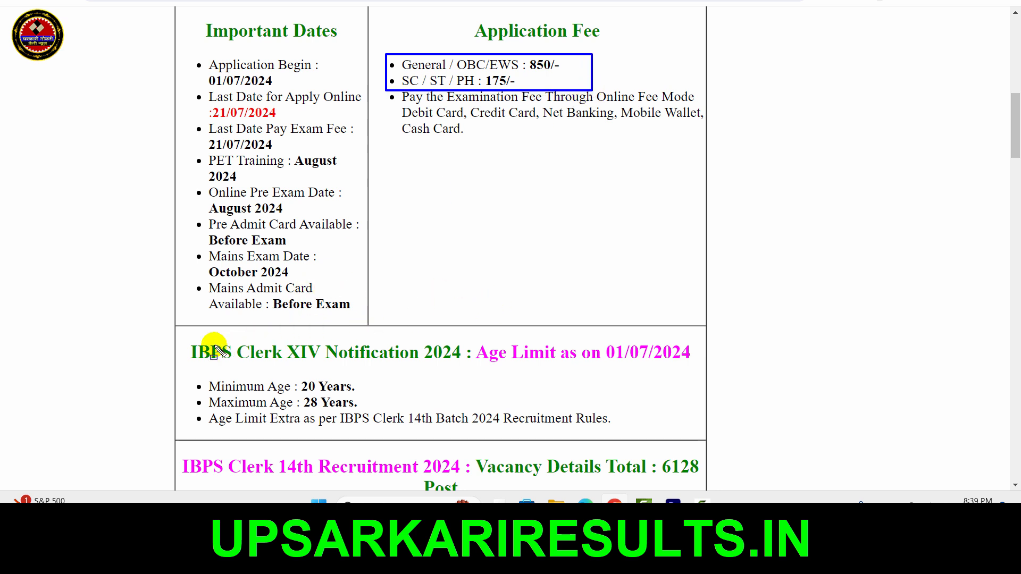
mouse_move(184, 337)
mouse_down()
mouse_move(440, 374)
mouse_move(707, 375)
mouse_move(699, 366)
mouse_up()
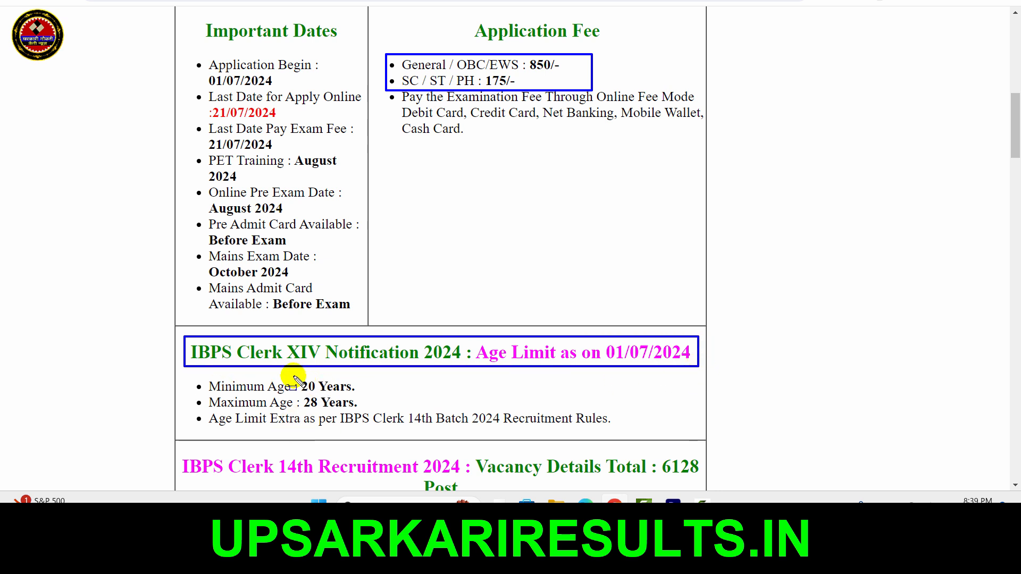
mouse_move(293, 375)
mouse_down()
mouse_move(361, 417)
mouse_move(374, 413)
mouse_up()
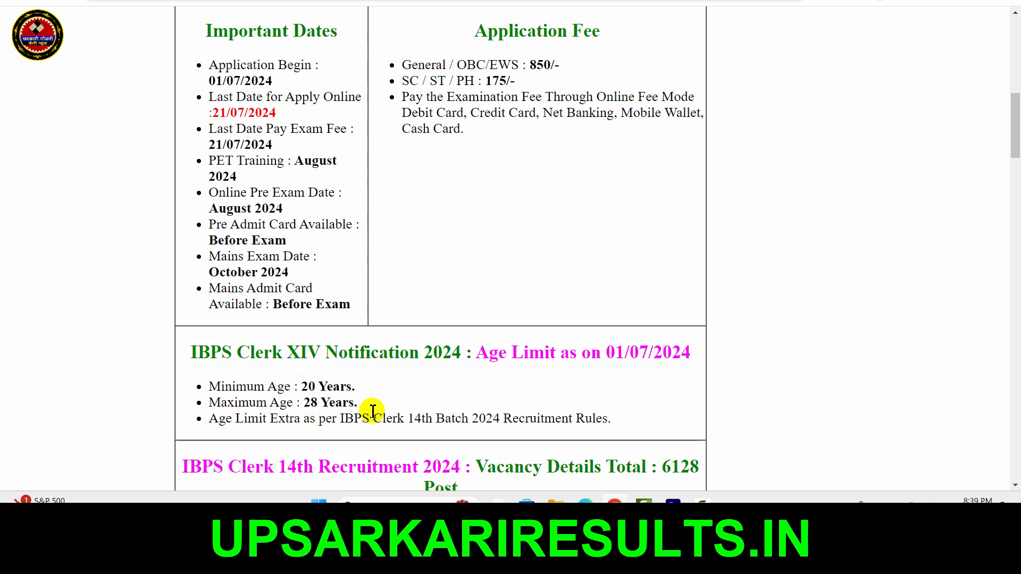
Box the total vacancy figure and the Clerk row with its eligibility, then clear the marks
scroll(373, 414, down, 4)
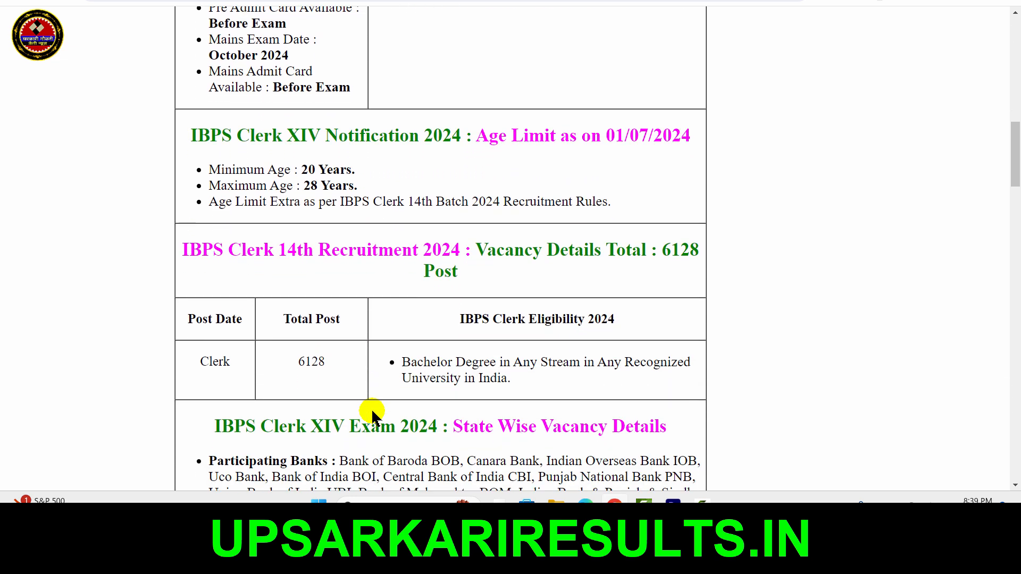
drag(654, 233, 722, 269)
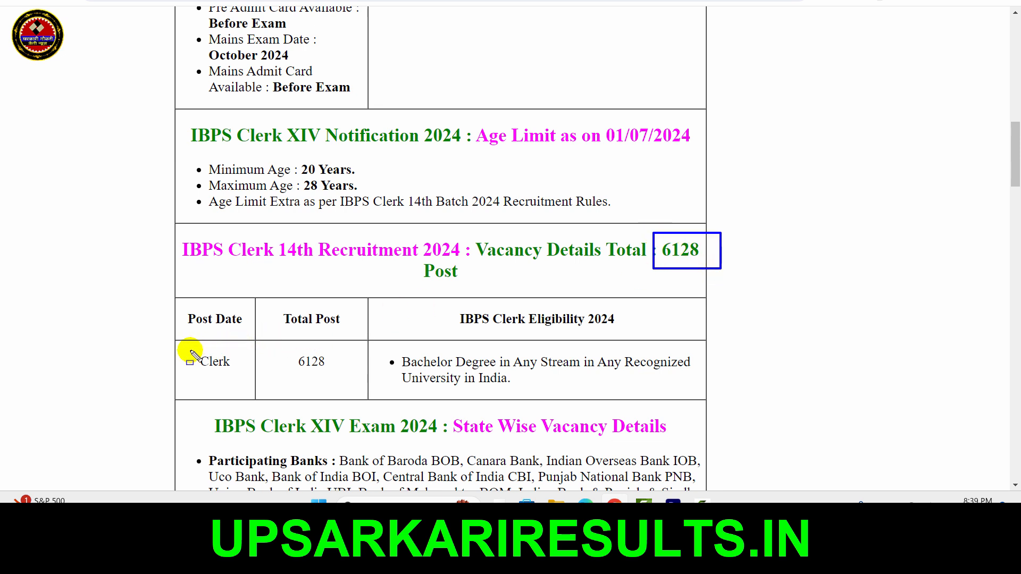
mouse_move(190, 348)
mouse_down()
mouse_move(713, 429)
mouse_move(704, 392)
mouse_up()
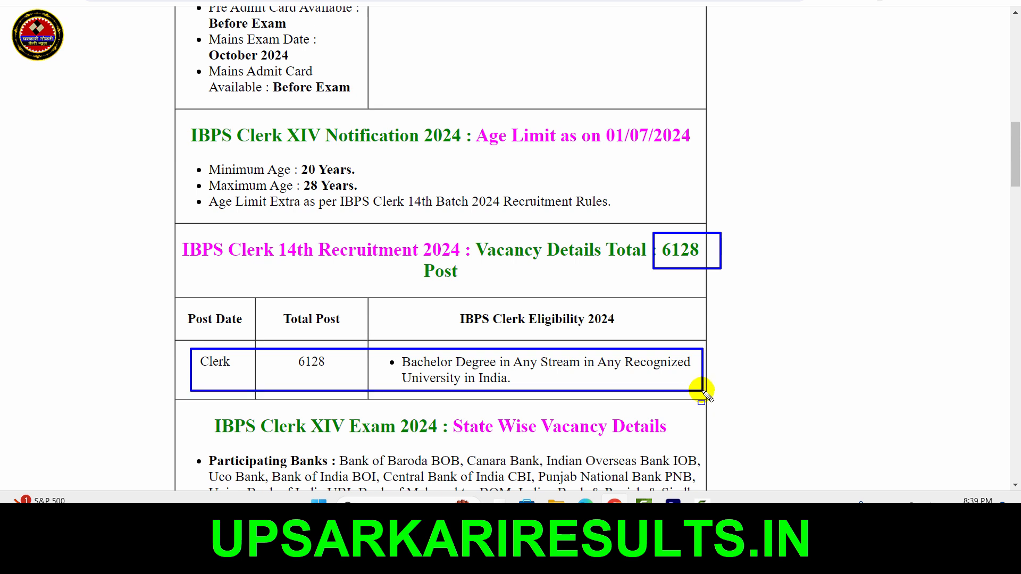
key(Escape)
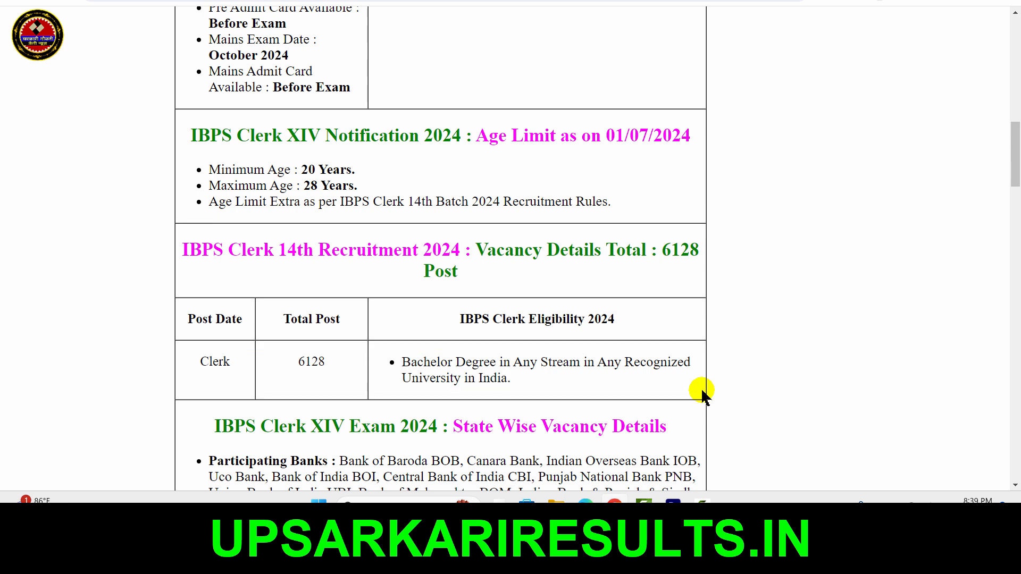
Box the state-wise vacancy rows from Andaman & Nicobar to Haryana, then review the remaining states and the useful links
scroll(703, 395, down, 5)
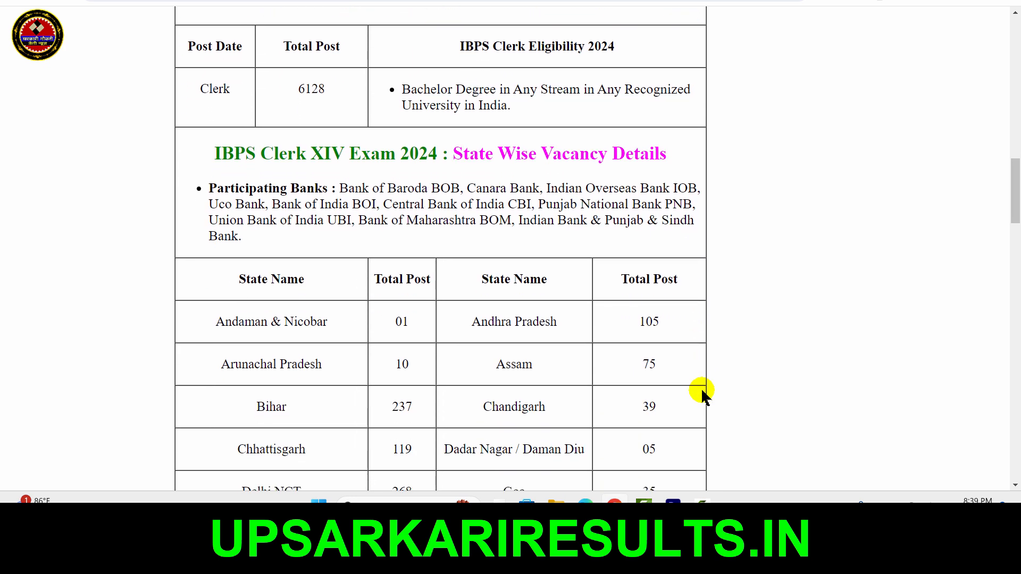
scroll(702, 393, down, 3)
scroll(702, 393, down, 1)
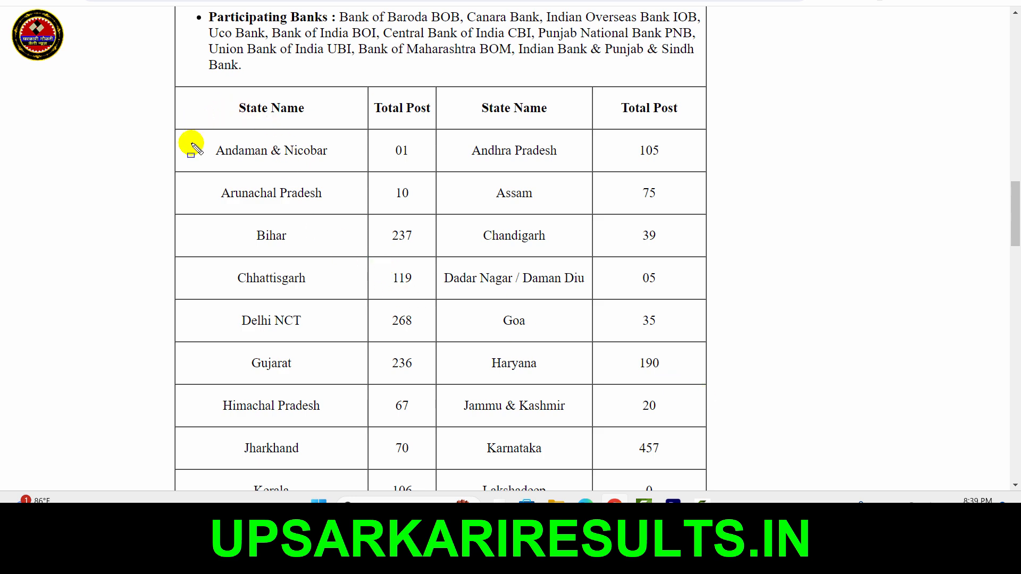
mouse_move(192, 143)
mouse_down()
mouse_move(392, 177)
mouse_move(697, 321)
mouse_move(709, 393)
mouse_up()
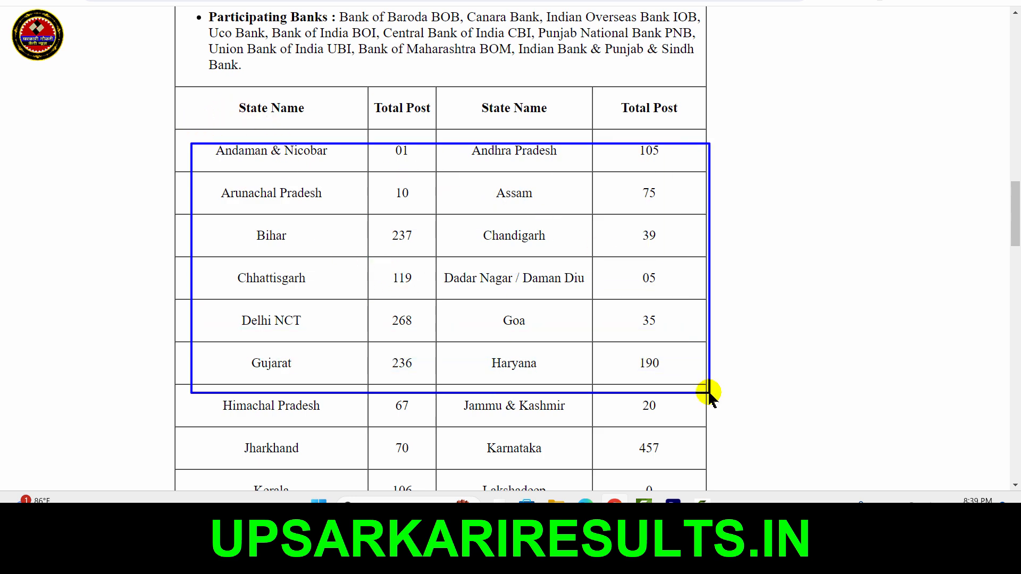
scroll(710, 395, down, 4)
scroll(710, 395, down, 10)
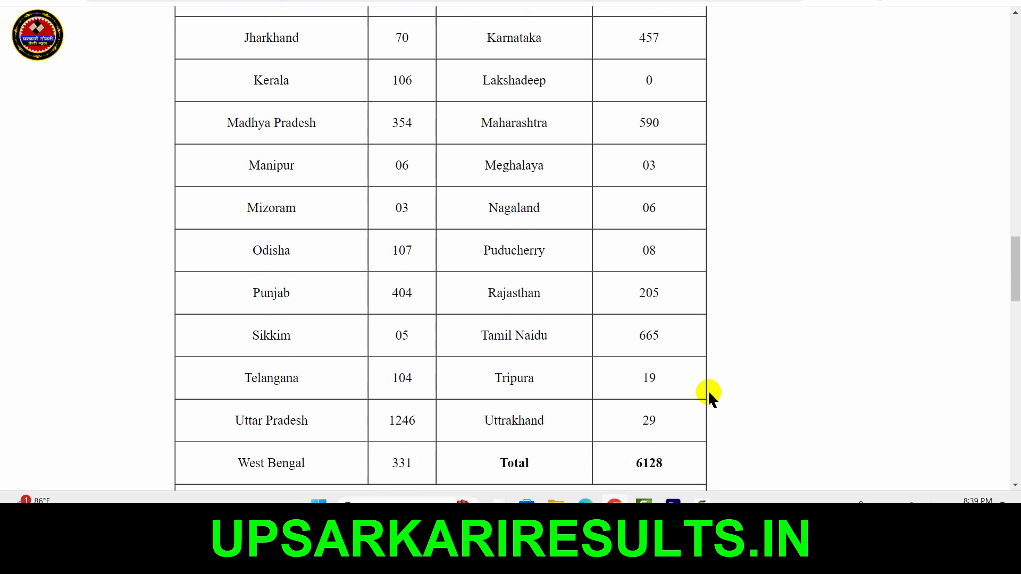
scroll(709, 395, down, 7)
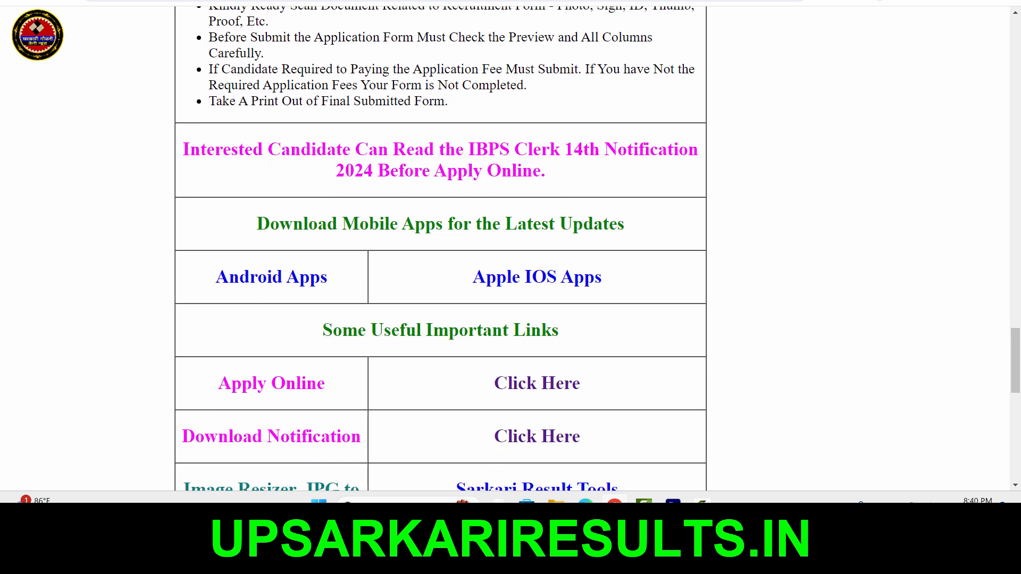
Switch to the CRP Clerks-XIV application portal and box the event dates and the new registration link, then clear the marks
key(ctrl+Tab)
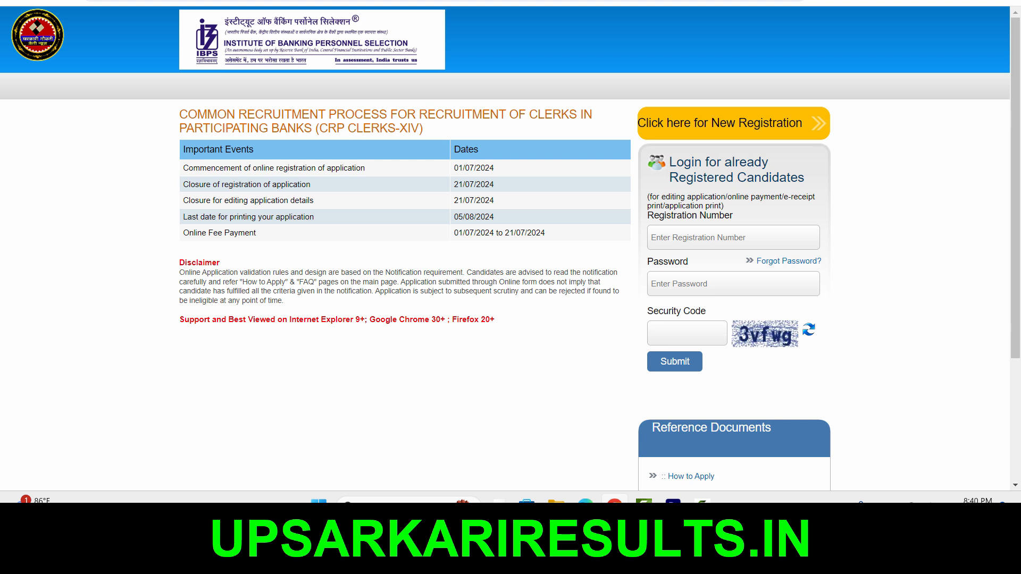
mouse_move(439, 150)
mouse_down()
mouse_move(537, 255)
mouse_move(549, 252)
mouse_up()
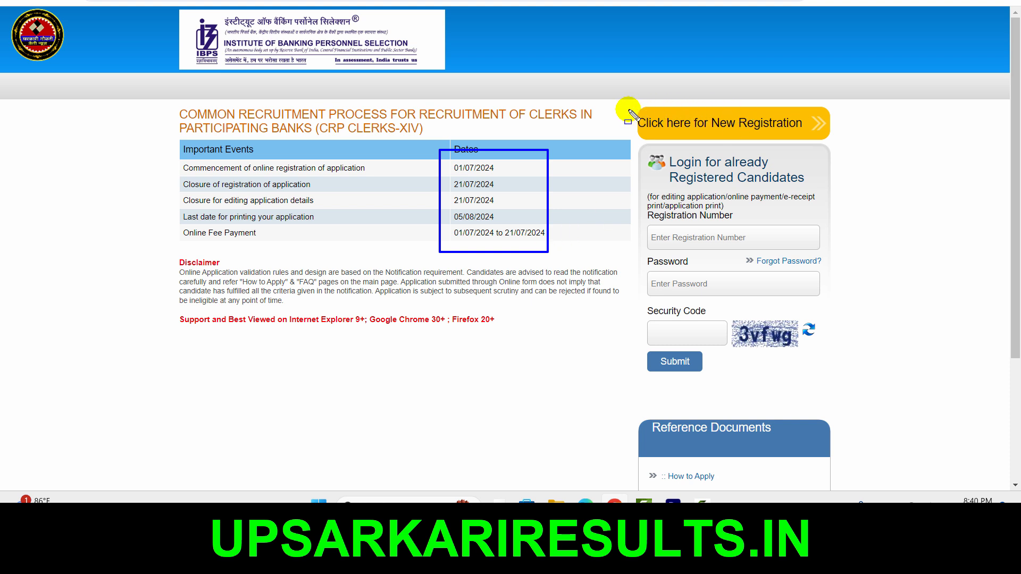
drag(629, 113, 853, 147)
key(Escape)
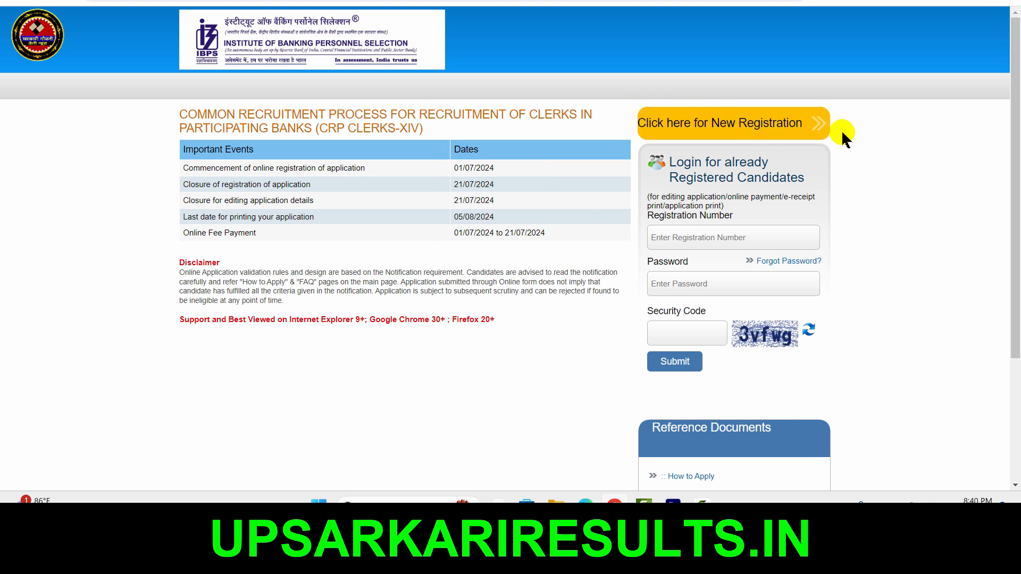
Start a new registration and show the basic information form
click(777, 133)
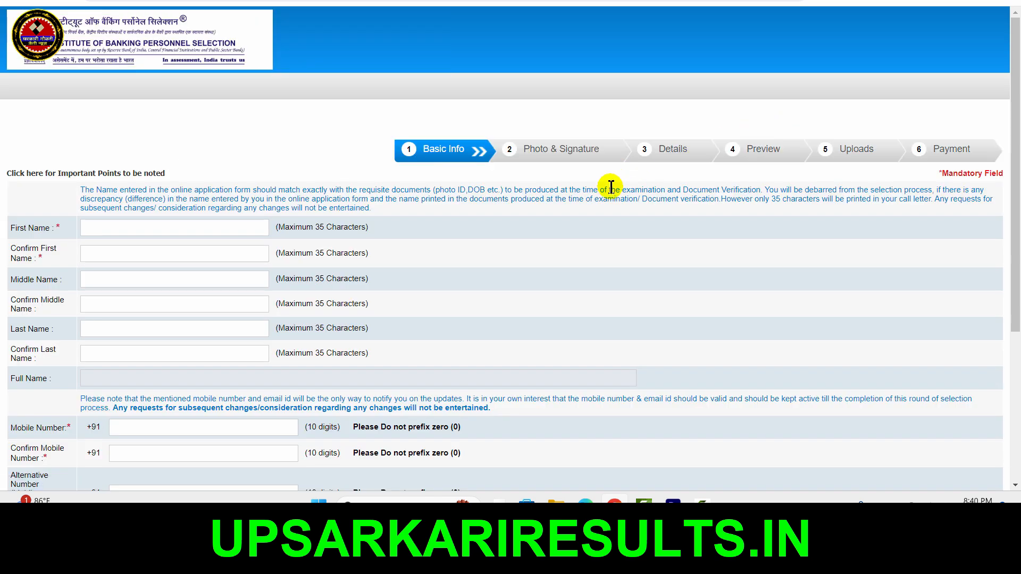
scroll(612, 187, down, 2)
scroll(611, 187, down, 1)
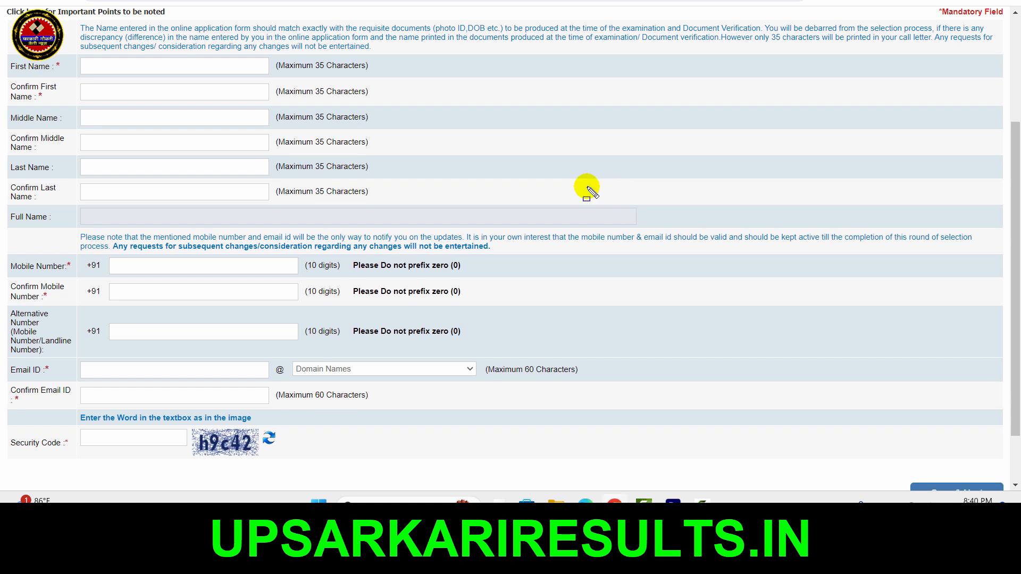
Box the first, middle and last name fields, their confirmation fields and the full name field
click(190, 68)
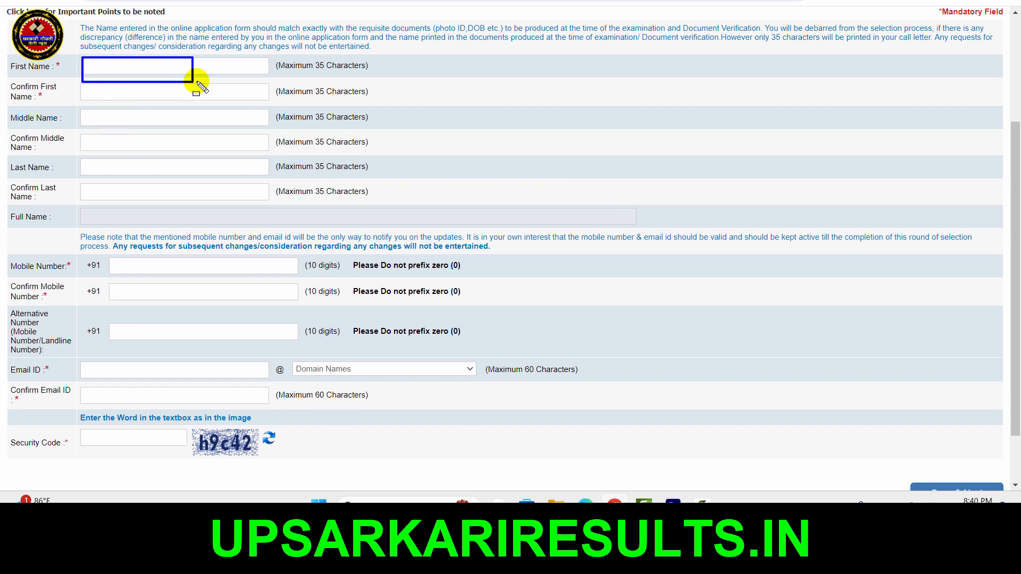
drag(82, 83, 164, 101)
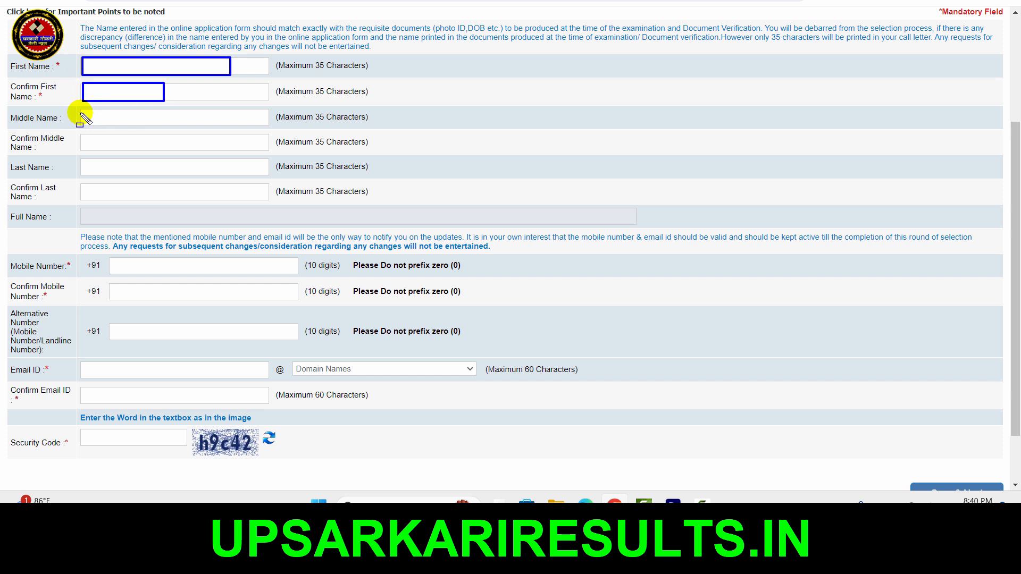
drag(81, 113, 177, 126)
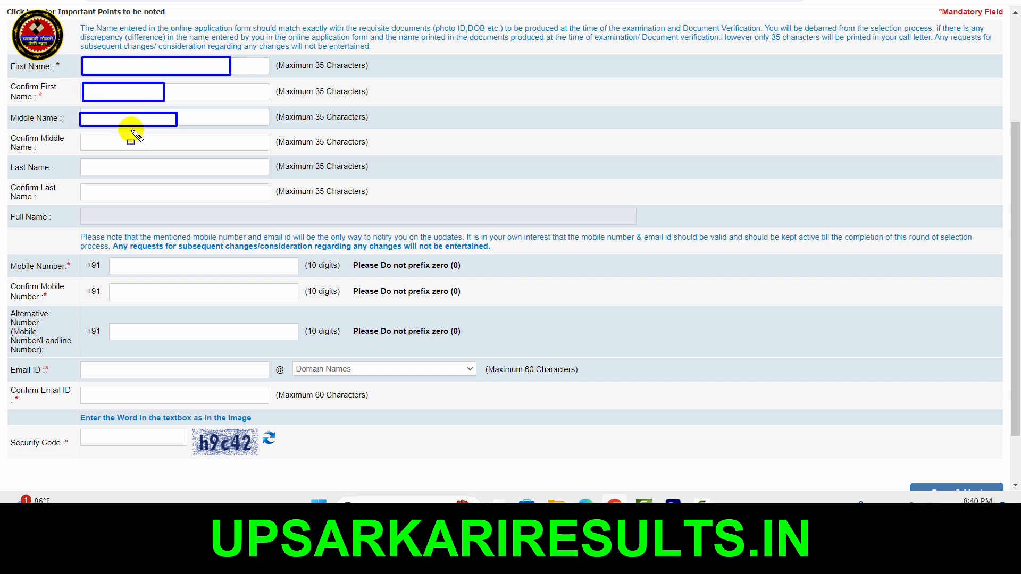
drag(84, 133, 192, 147)
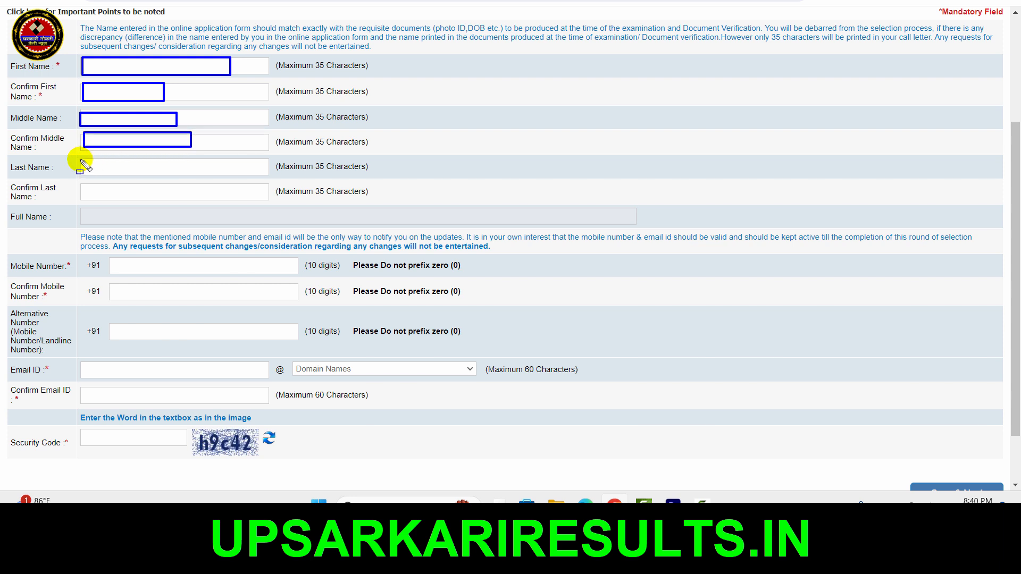
drag(74, 159, 169, 171)
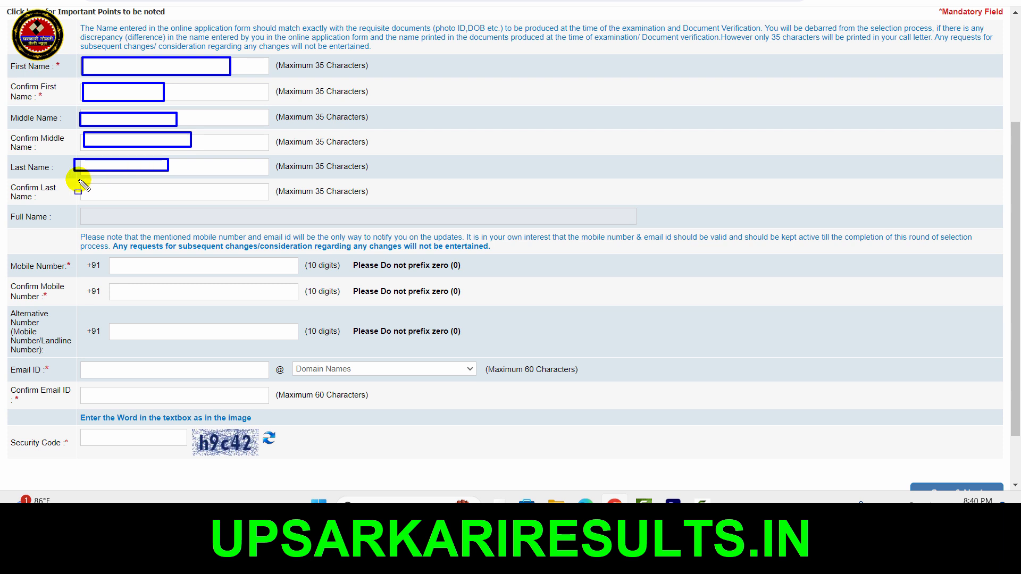
drag(76, 182, 151, 197)
drag(79, 207, 218, 224)
Box the mobile number field with its 10-digit note, the confirmation field and the alternative number field
drag(110, 259, 229, 275)
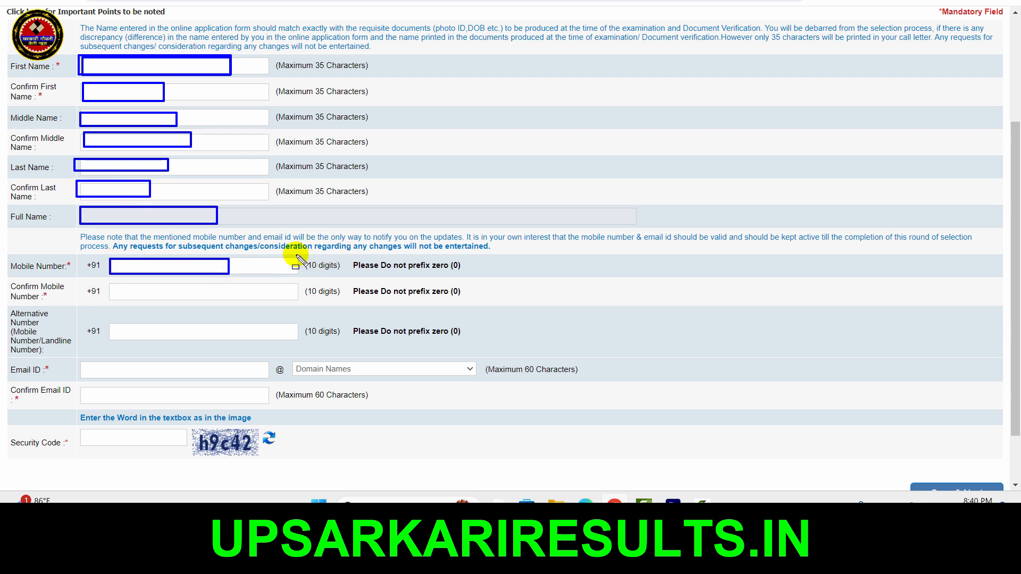
drag(294, 256, 366, 275)
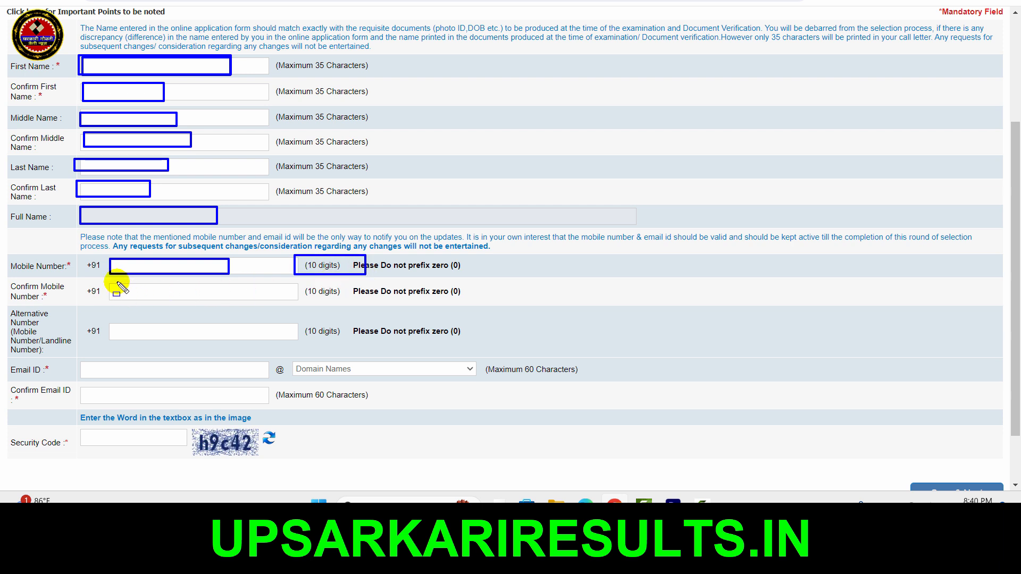
drag(116, 282, 222, 298)
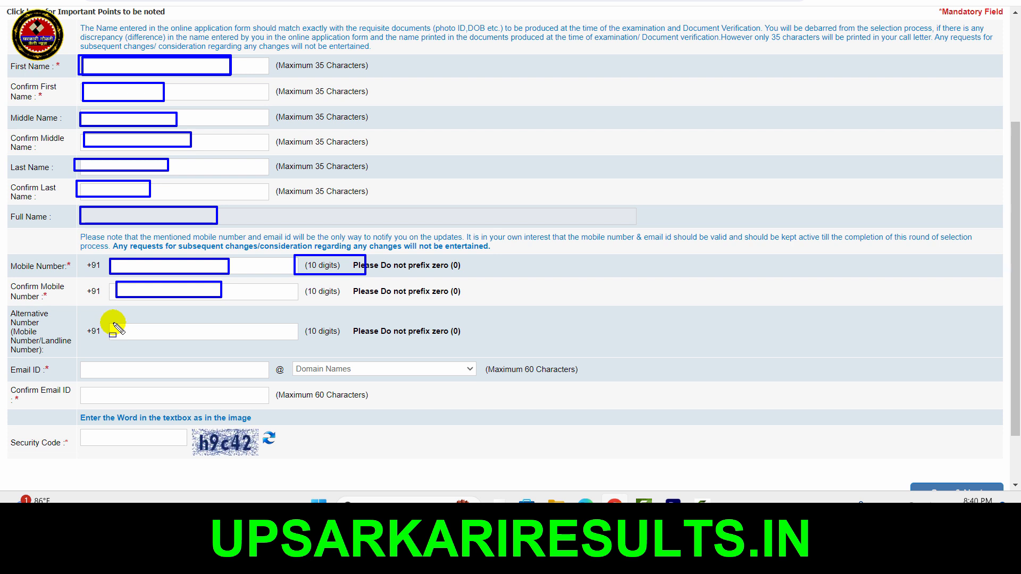
drag(113, 323, 236, 344)
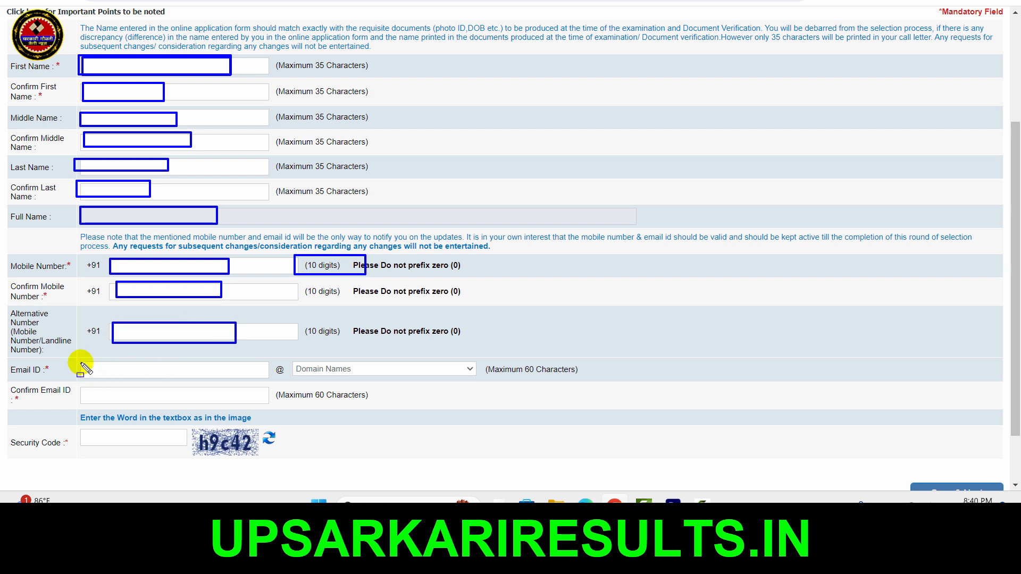
Box the email ID field, the @ sign and the domain name field, then clear all marks from the form
drag(81, 365, 143, 384)
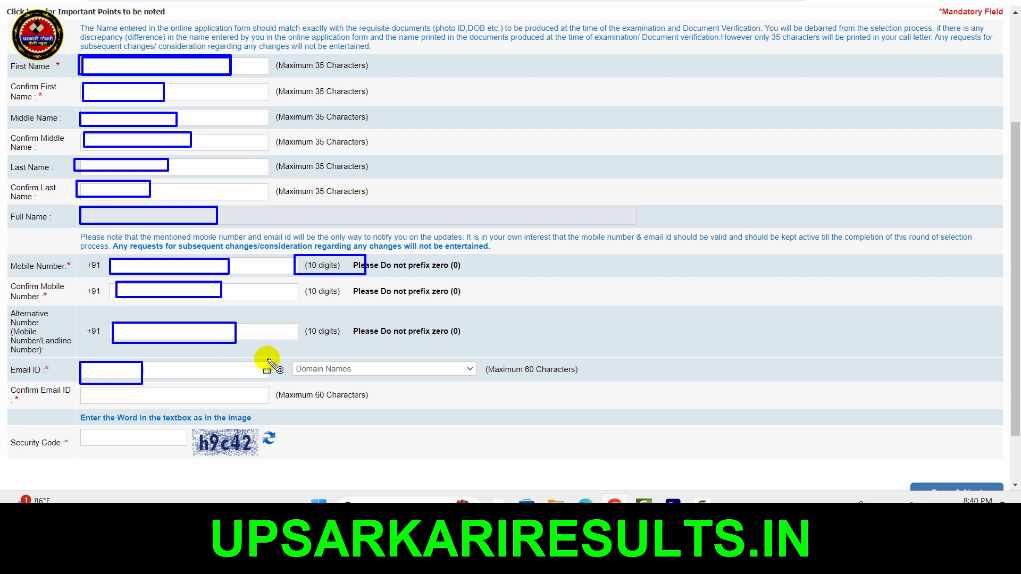
drag(268, 360, 296, 382)
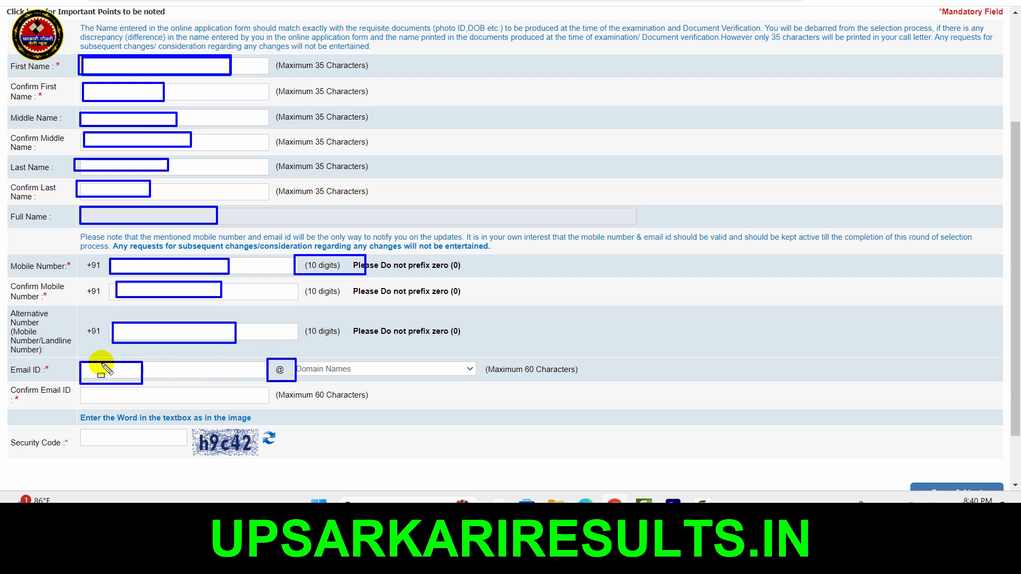
drag(83, 358, 159, 378)
drag(304, 356, 365, 369)
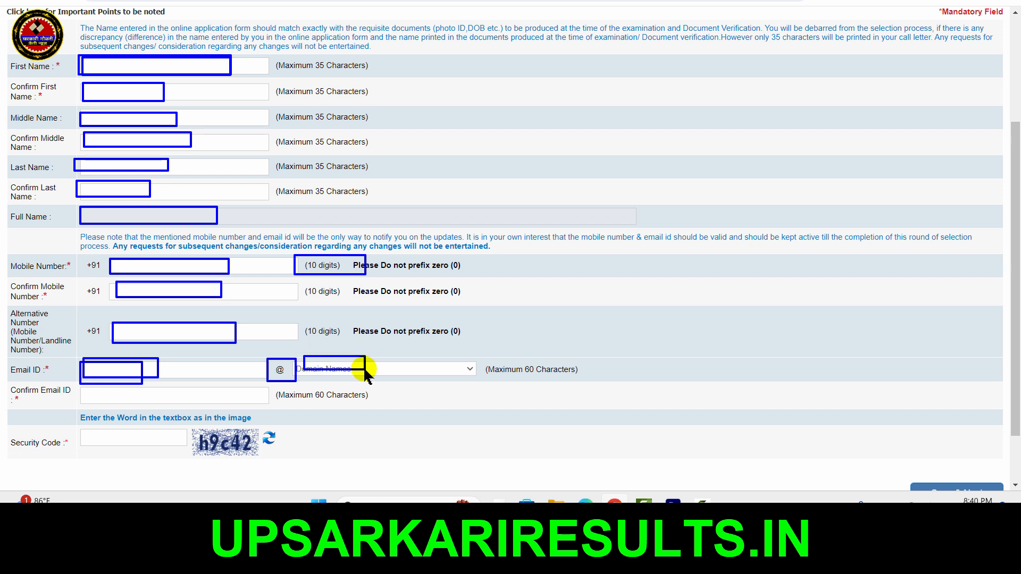
key(Escape)
Choose gmail.com as the email domain, and box the Confirm Email ID field and the security code image
click(397, 372)
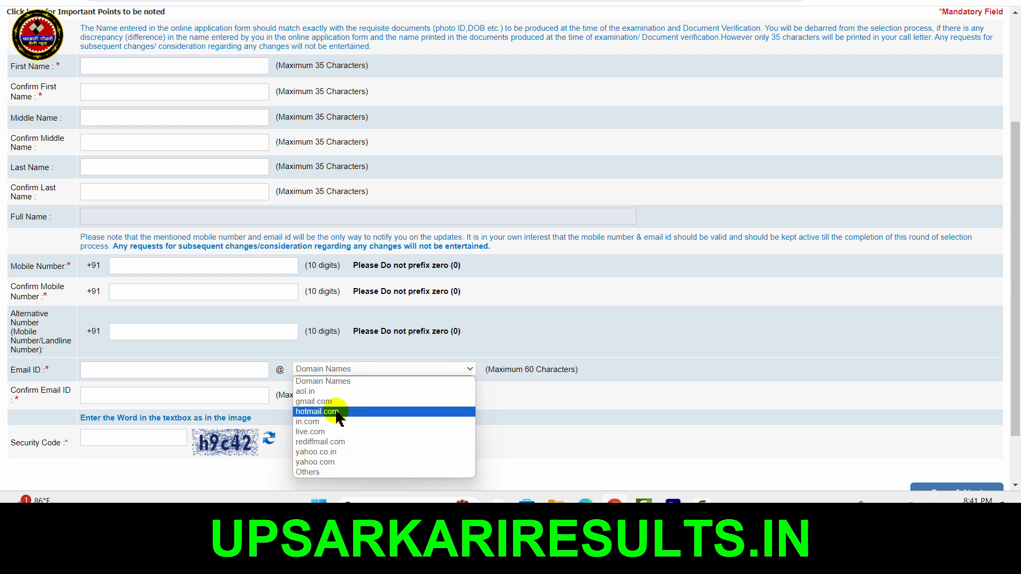
click(323, 403)
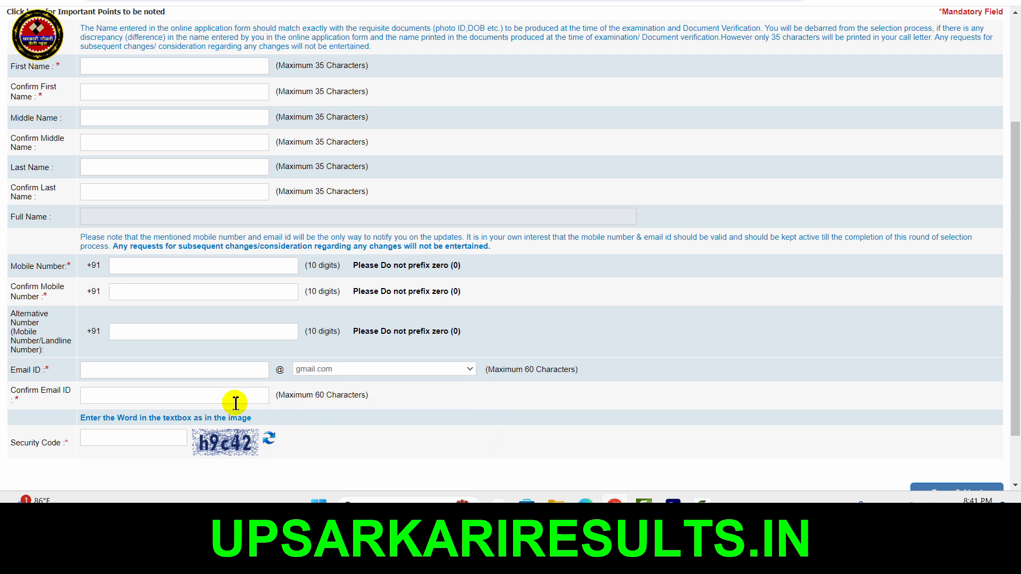
mouse_move(80, 387)
mouse_down()
mouse_move(144, 407)
mouse_move(207, 407)
mouse_up()
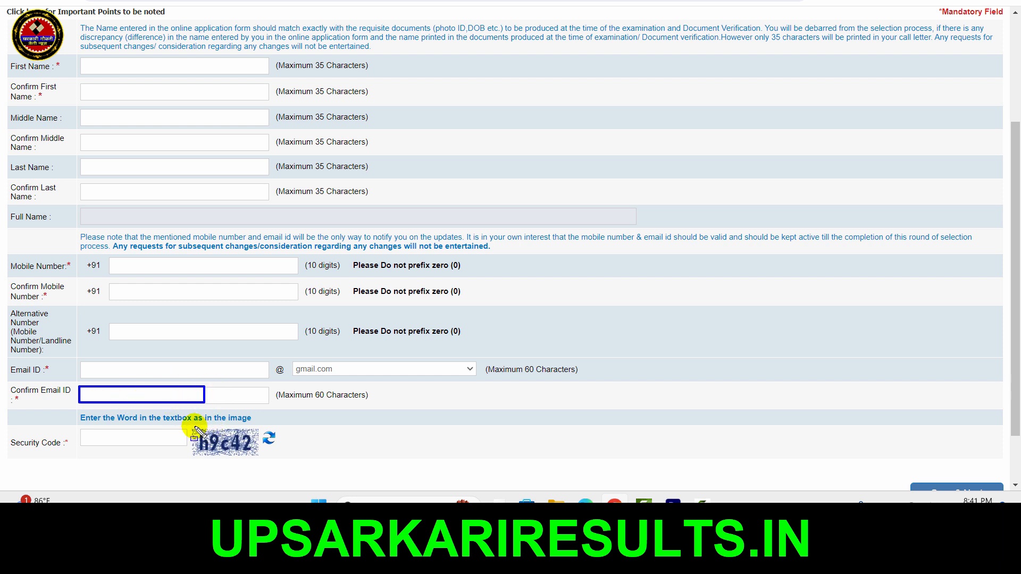
drag(195, 427, 268, 456)
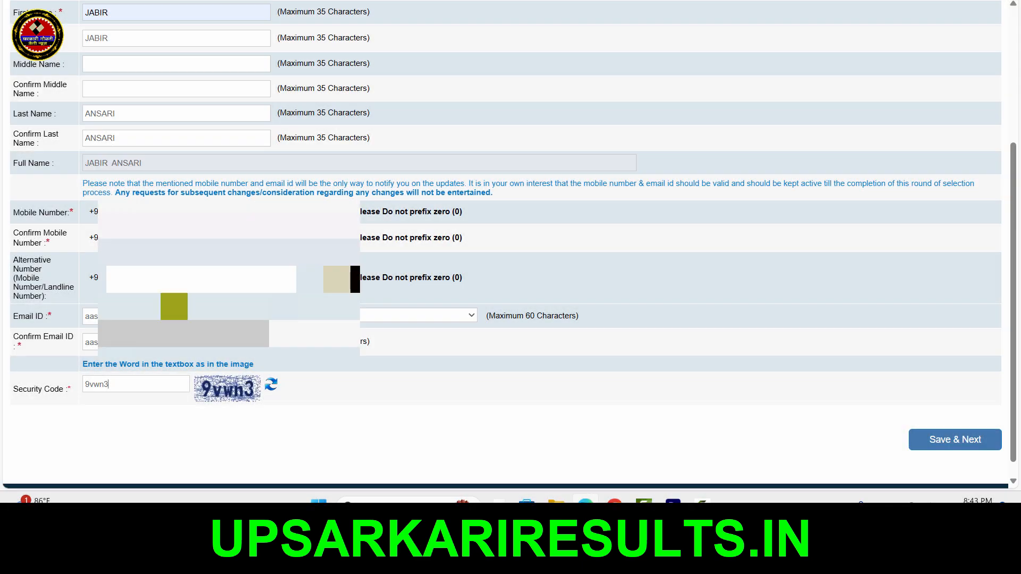
Box the completed contact details and the Save & Next control, clear the marks, and save the basic information with the confirmation accepted
drag(45, 180, 648, 414)
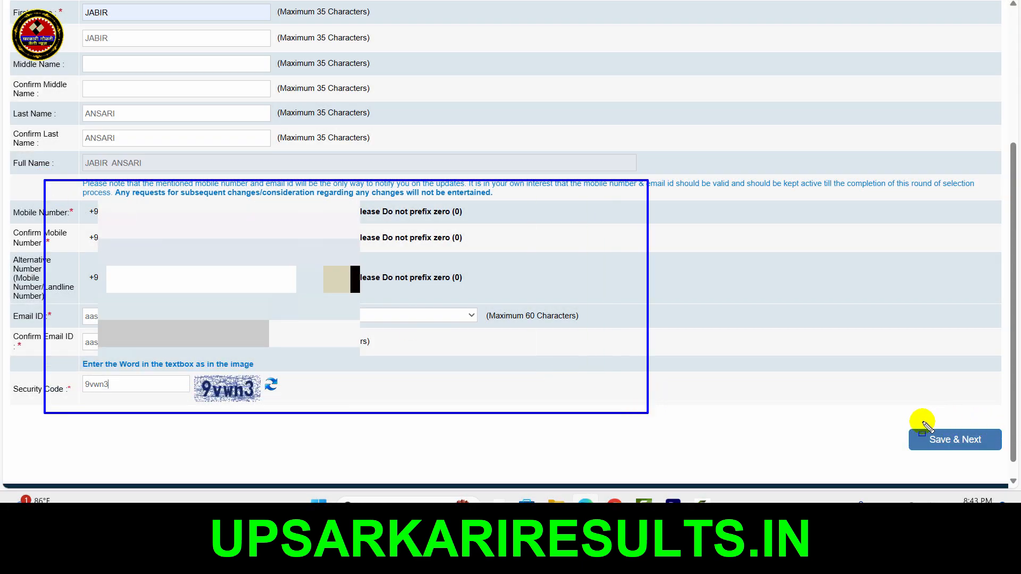
drag(916, 420, 980, 453)
key(Escape)
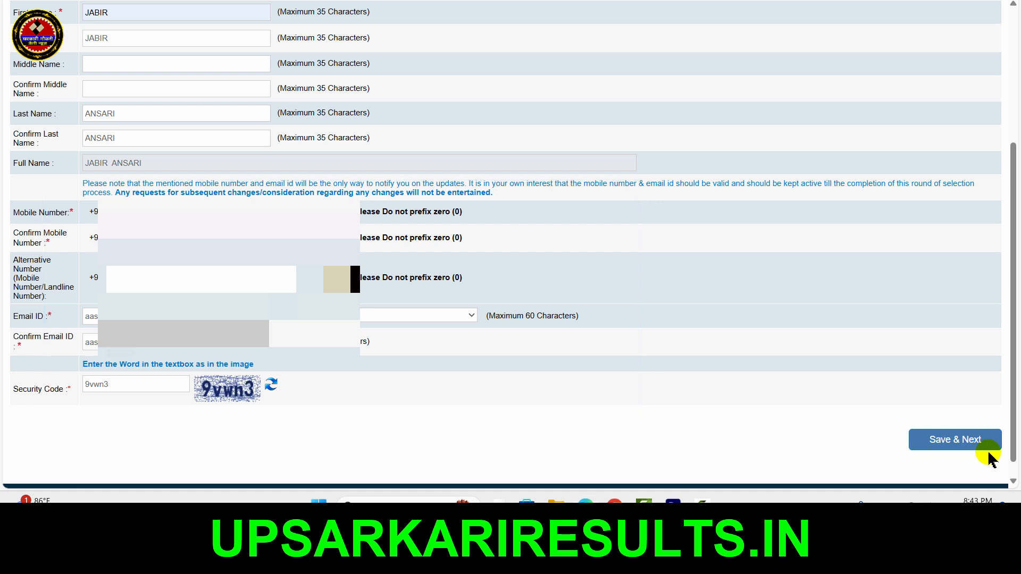
click(960, 445)
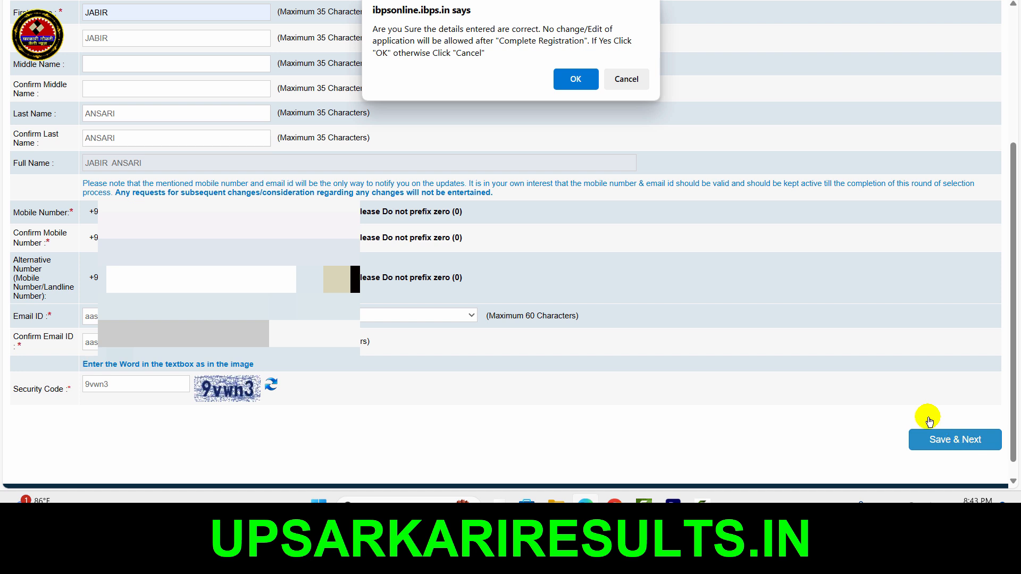
click(576, 80)
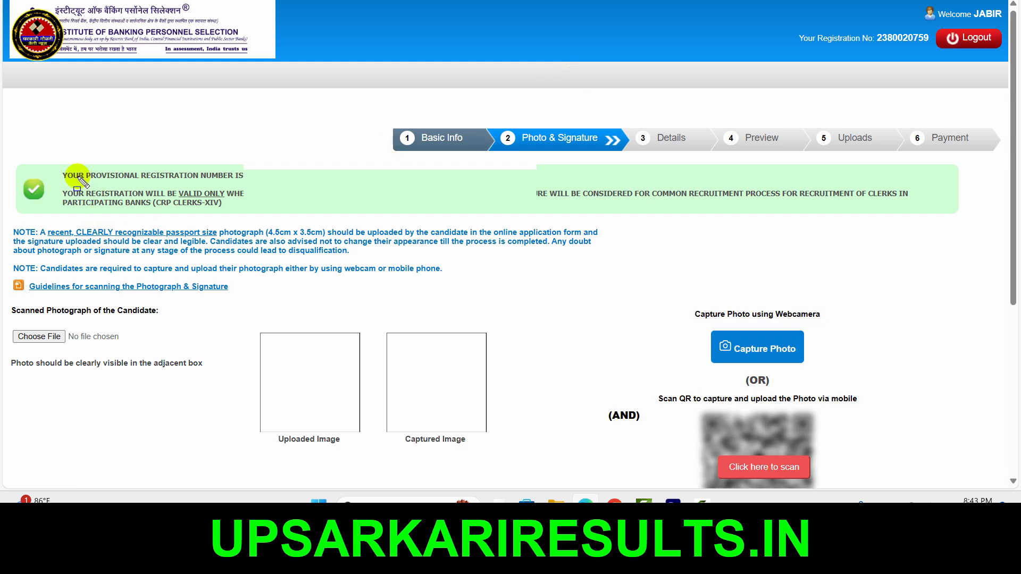
Box the provisional registration message and the note on the 4.5 cm x 3.5 cm passport photograph, then clear the marks
mouse_move(44, 166)
mouse_down()
mouse_move(524, 202)
mouse_move(516, 213)
mouse_up()
mouse_move(236, 164)
mouse_down()
mouse_move(244, 178)
mouse_move(472, 183)
mouse_up()
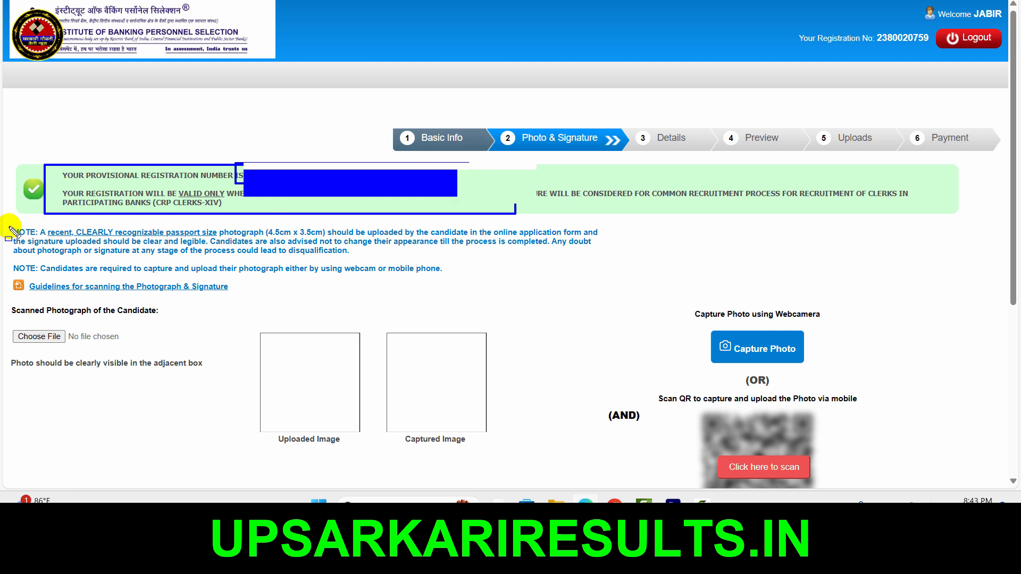
mouse_move(7, 221)
mouse_down()
mouse_move(247, 266)
mouse_move(642, 263)
mouse_up()
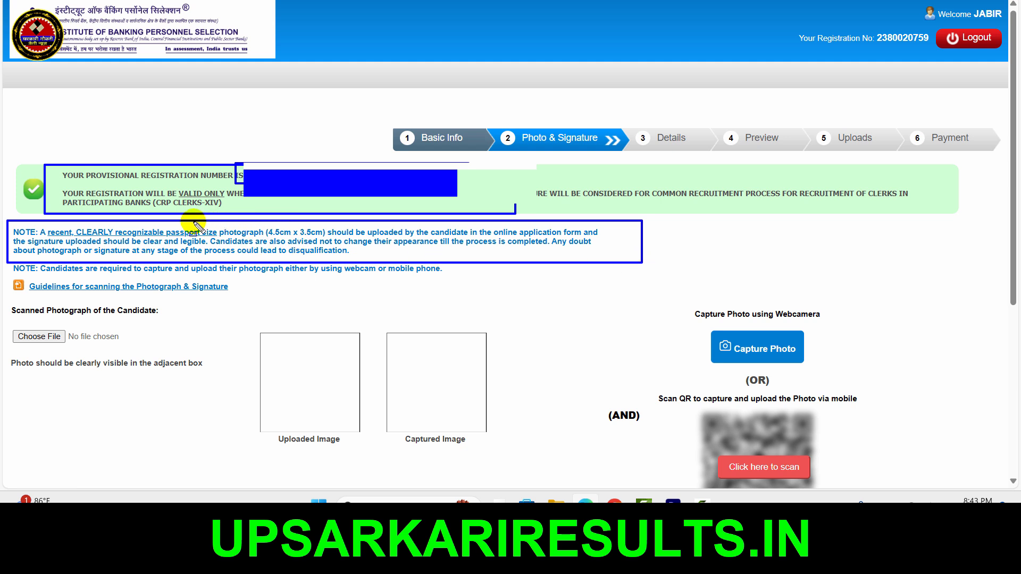
drag(193, 222, 337, 238)
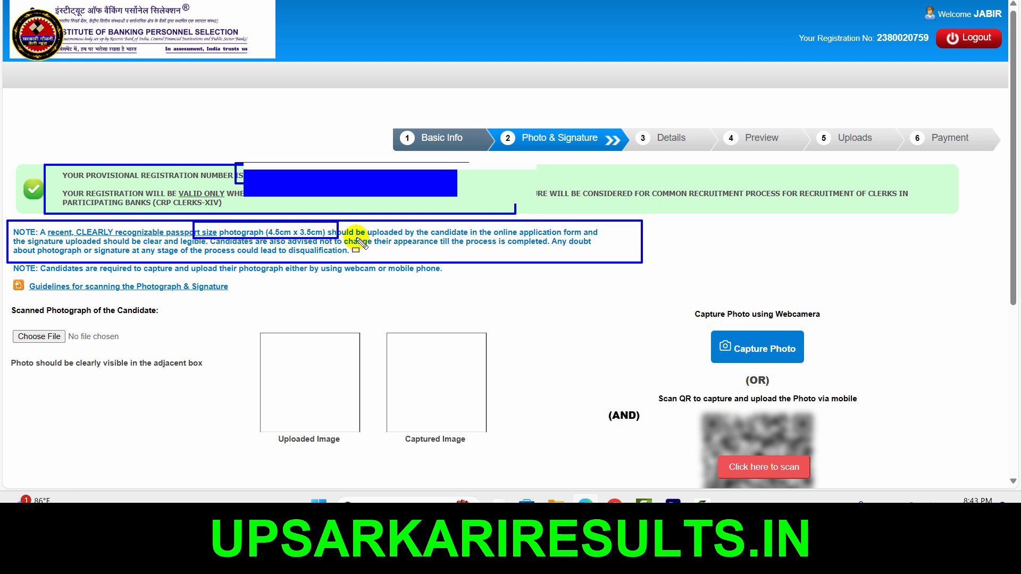
key(Escape)
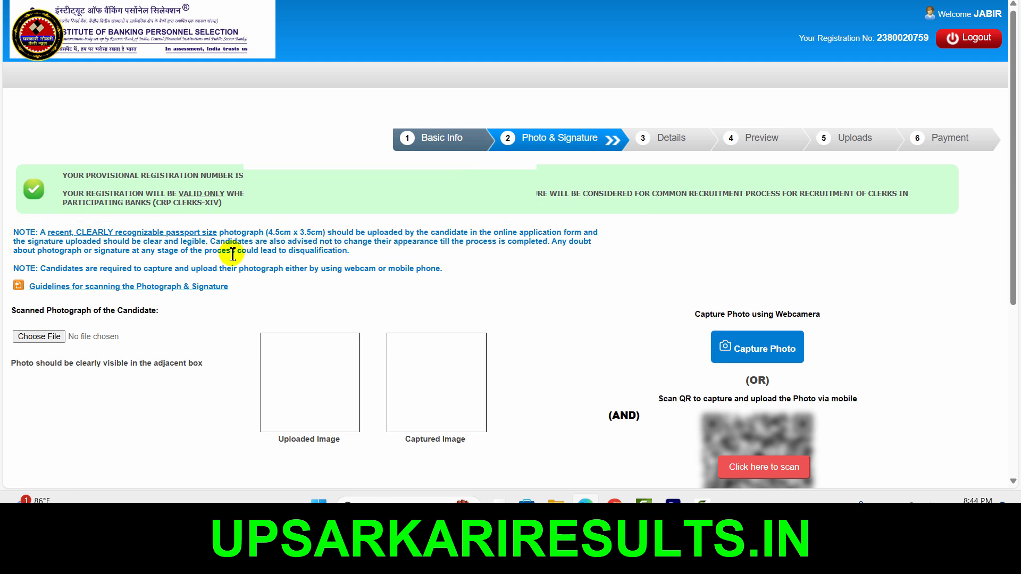
Open the guidelines for scanning the photograph and signature and review the photograph image and capture requirements
click(199, 288)
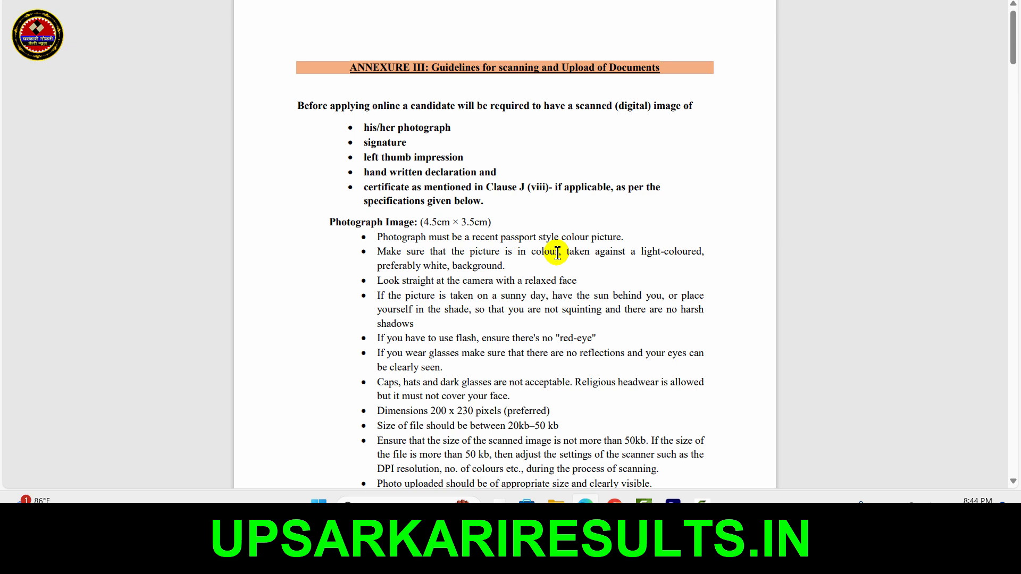
scroll(557, 253, down, 3)
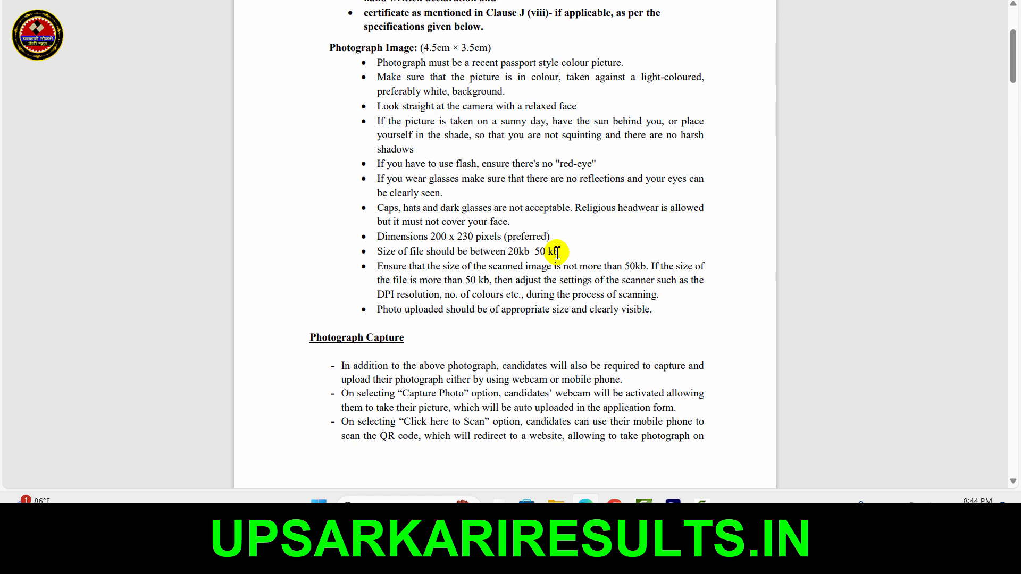
scroll(557, 252, down, 7)
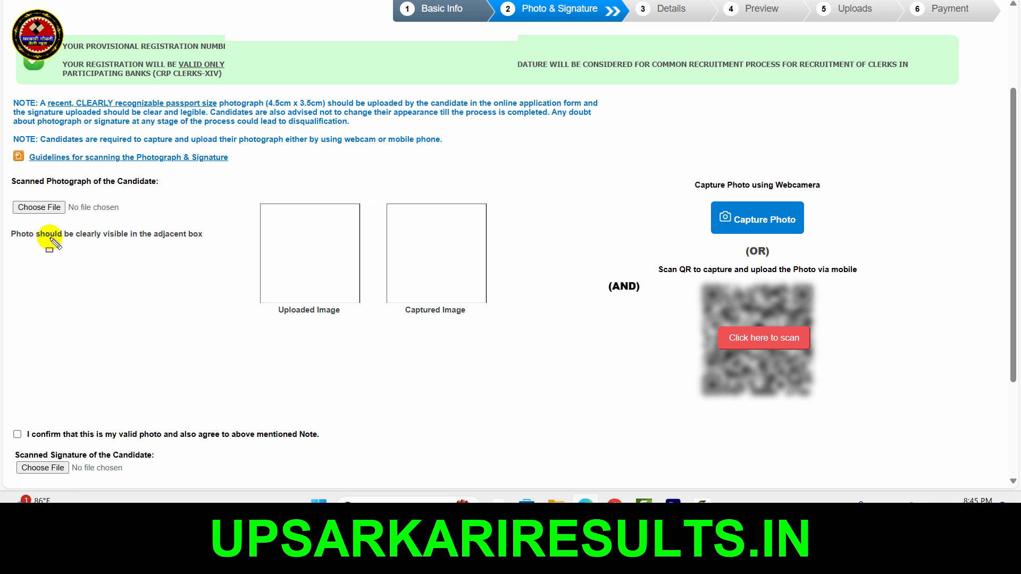
Box the file chooser for the scanned photograph, clear the mark, and upload Passport_Photograph2 as the candidate's photograph
drag(11, 191, 99, 227)
key(Escape)
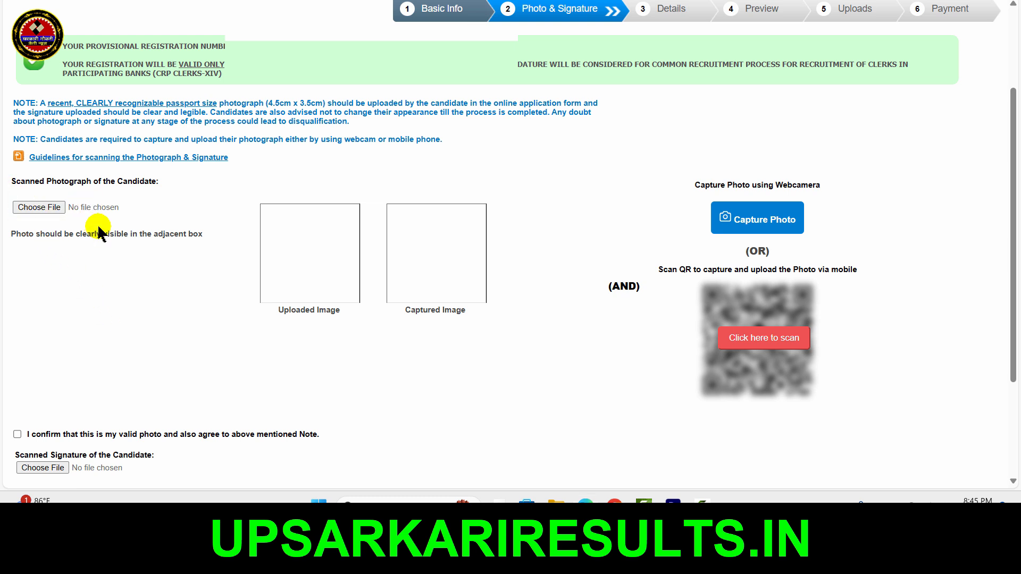
click(40, 209)
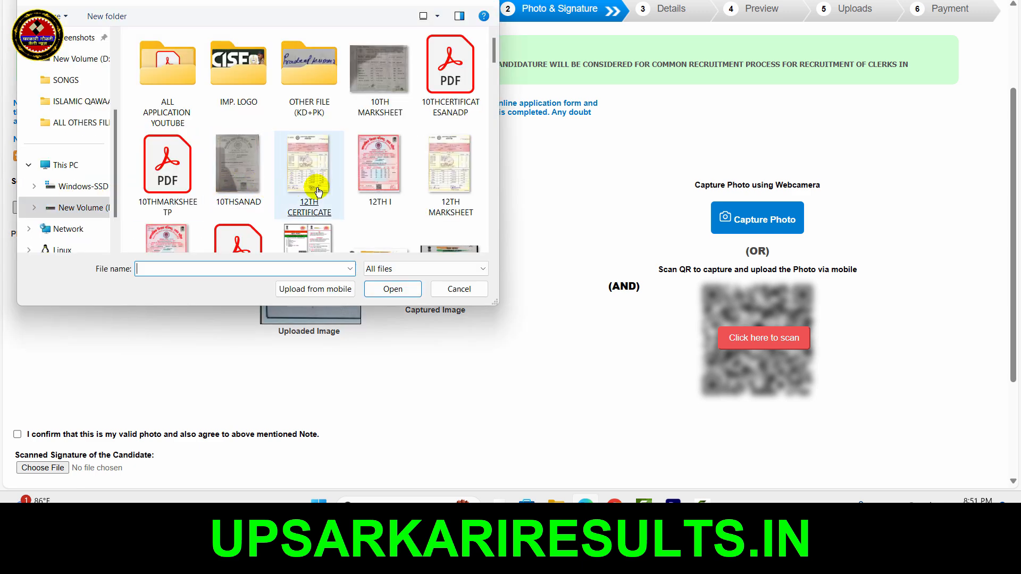
scroll(318, 191, down, 10)
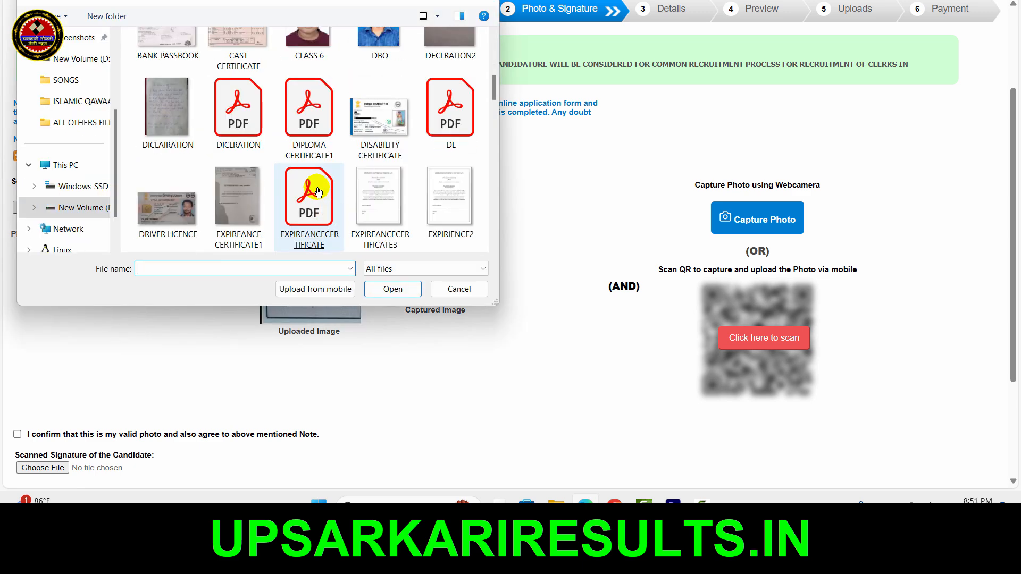
scroll(318, 191, down, 3)
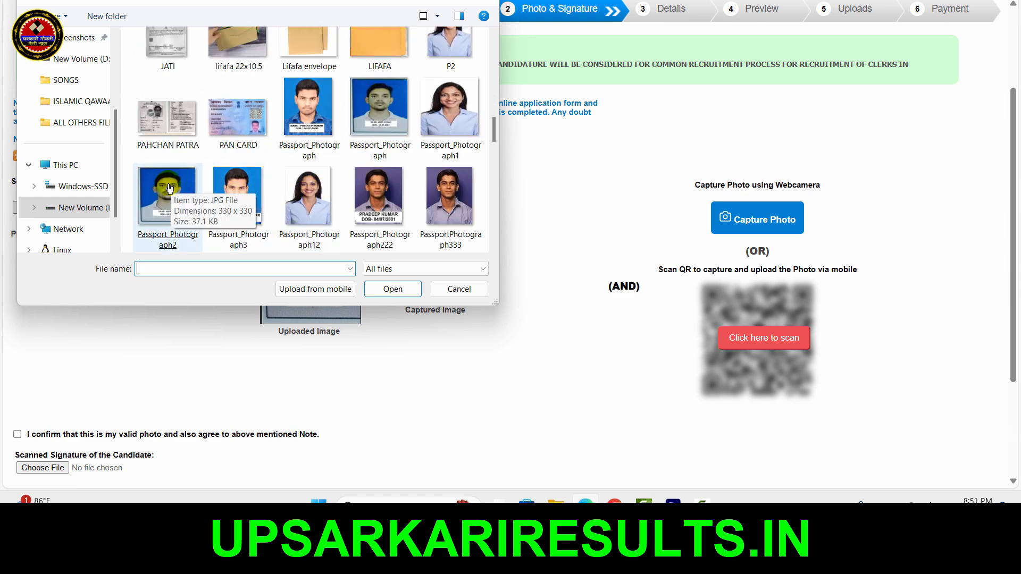
click(139, 199)
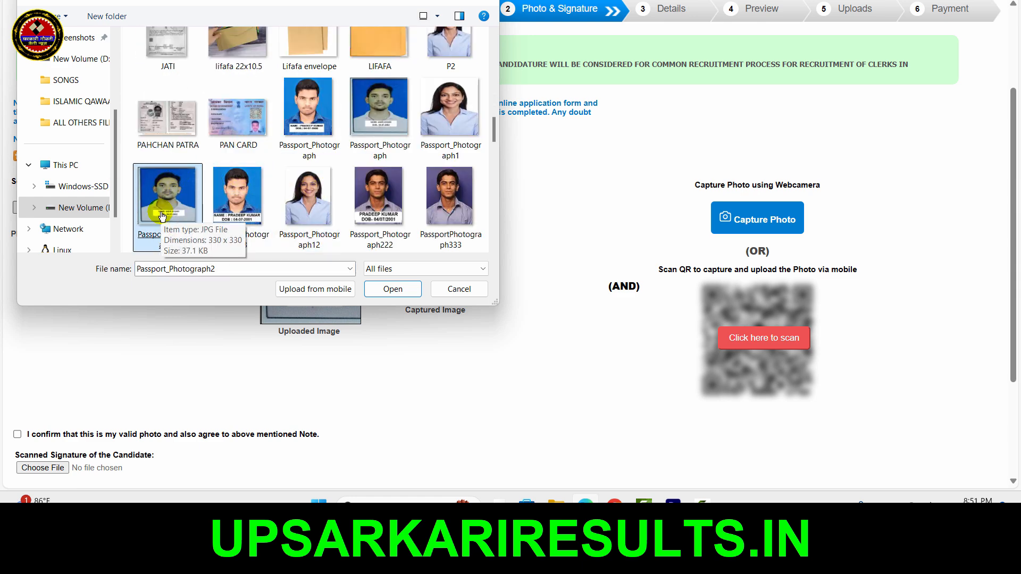
click(406, 290)
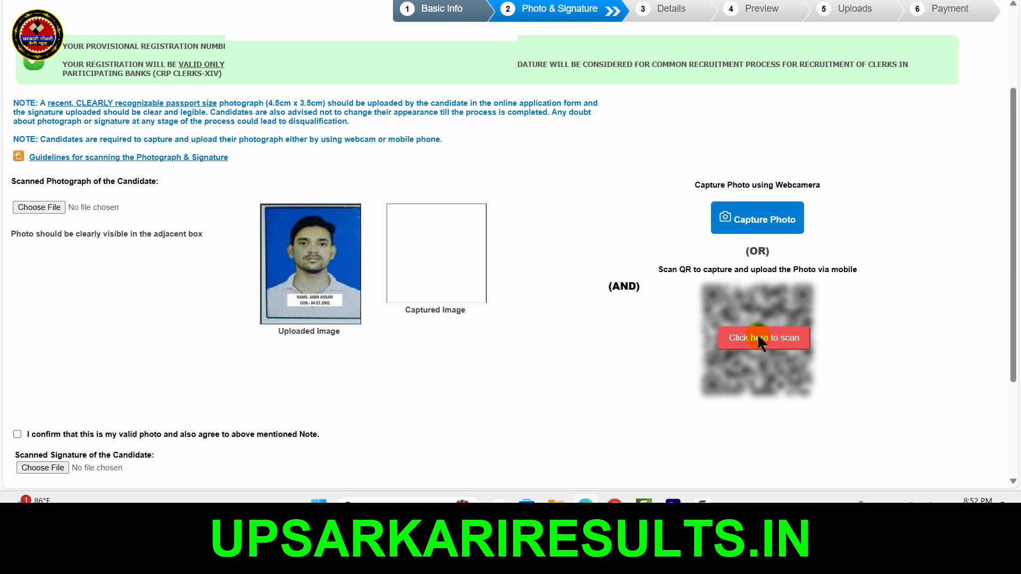
Start the webcam photo capture with camera access allowed, and box the red framing area and the Capture control
click(758, 230)
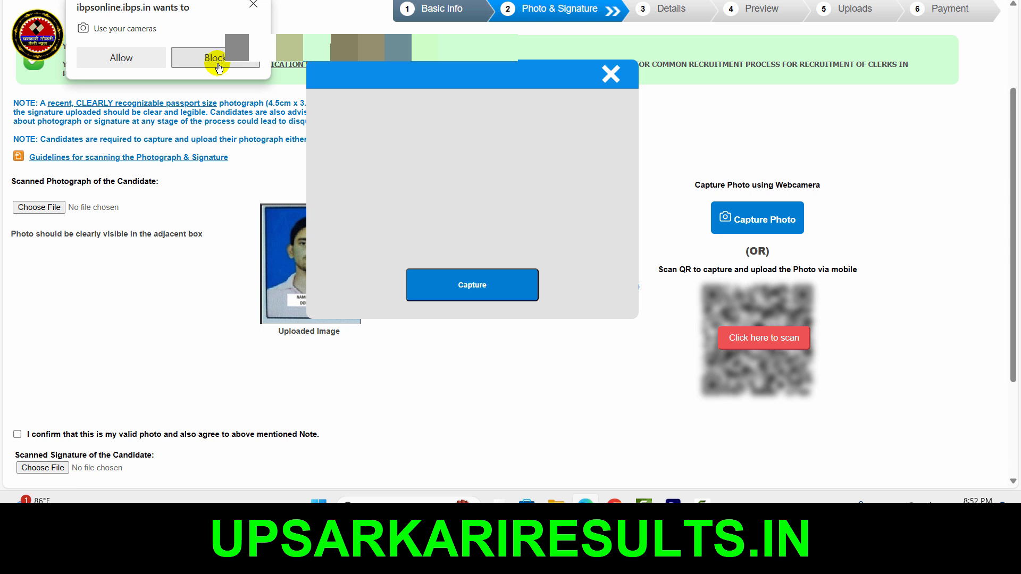
click(134, 59)
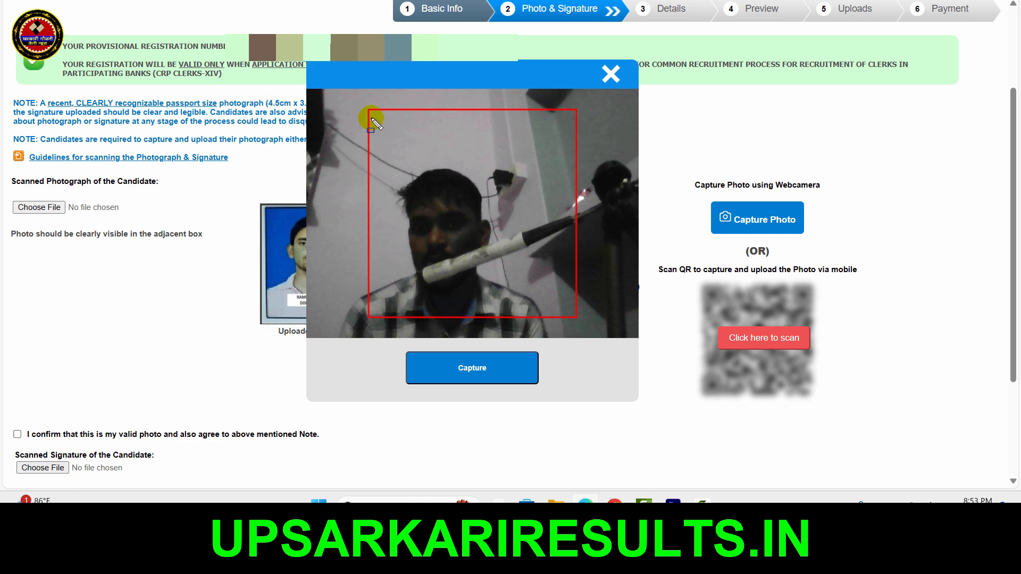
drag(362, 100, 583, 325)
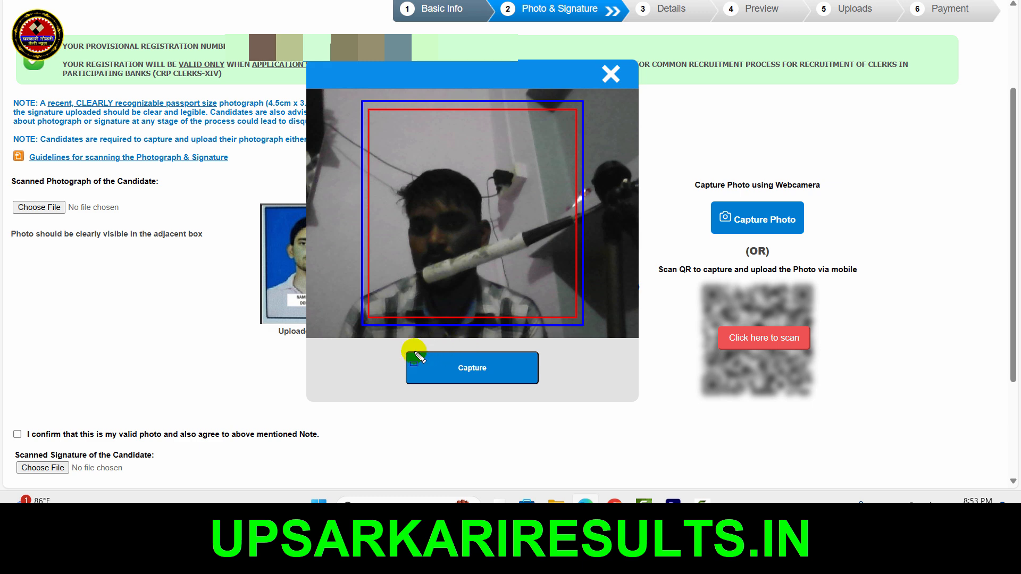
drag(402, 347, 542, 389)
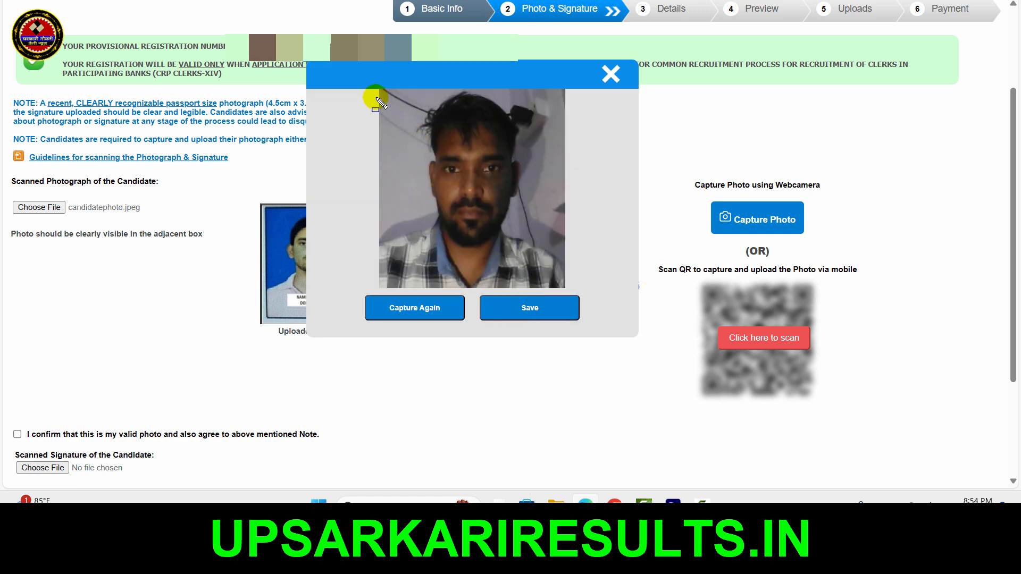
Box the captured photo and its Save and Capture Again options, clear the marks, and save the captured photo
mouse_move(373, 88)
mouse_down()
mouse_move(555, 314)
mouse_move(587, 330)
mouse_up()
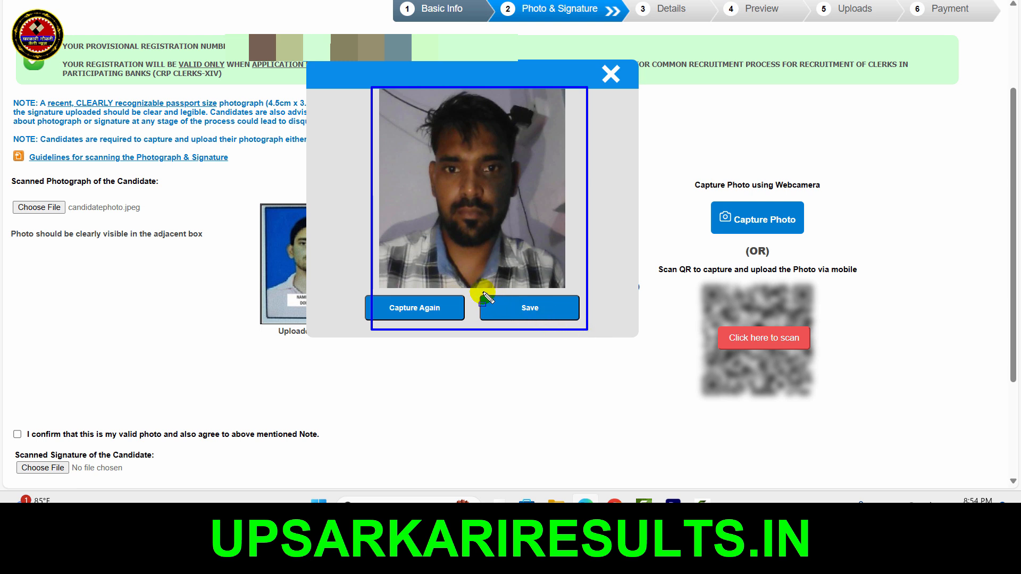
drag(482, 292, 577, 325)
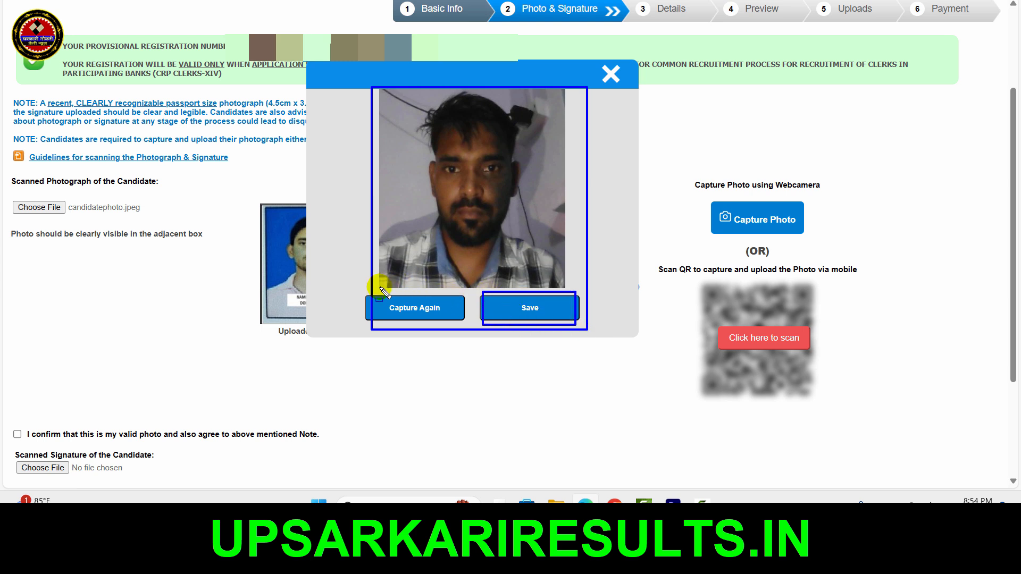
drag(379, 287, 452, 324)
key(Escape)
click(520, 312)
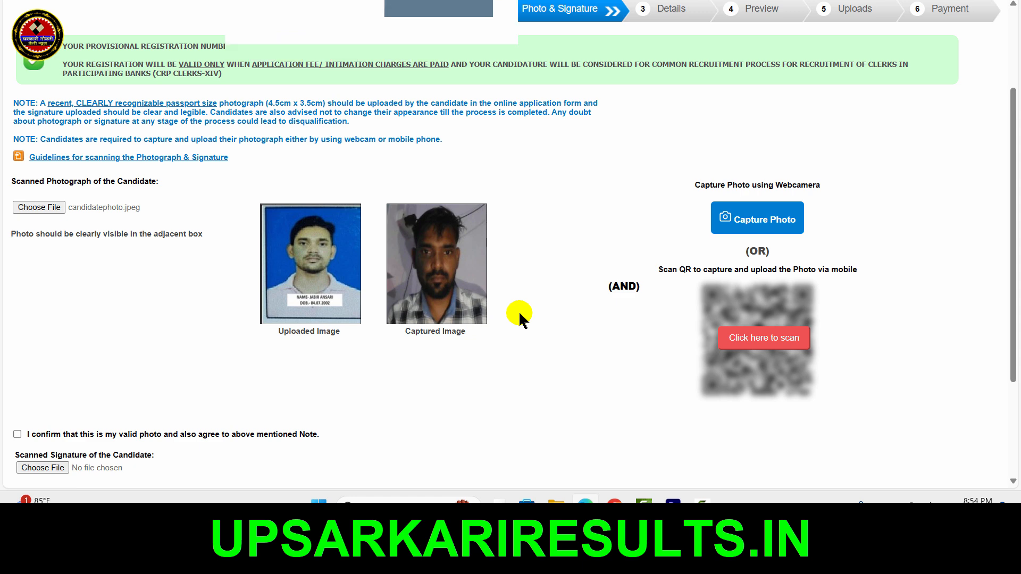
Confirm the candidate's photo as valid and upload the scanned signature image of the candidate
scroll(519, 318, down, 3)
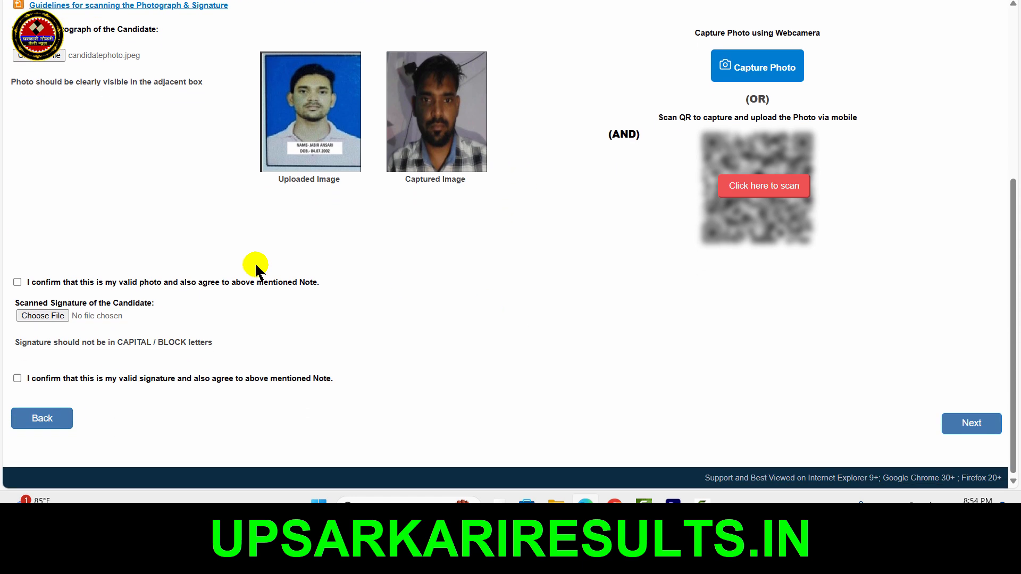
click(17, 282)
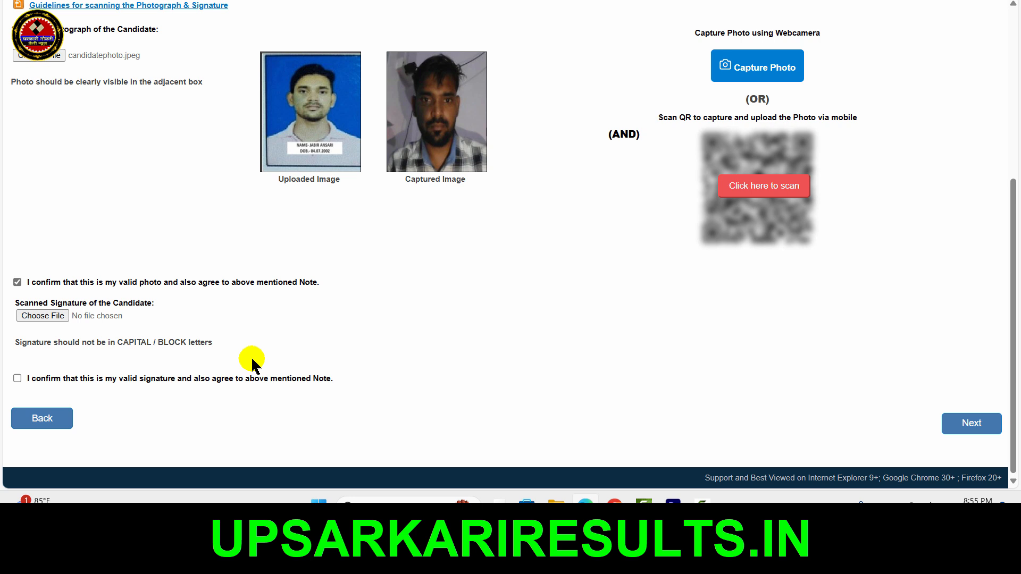
click(51, 316)
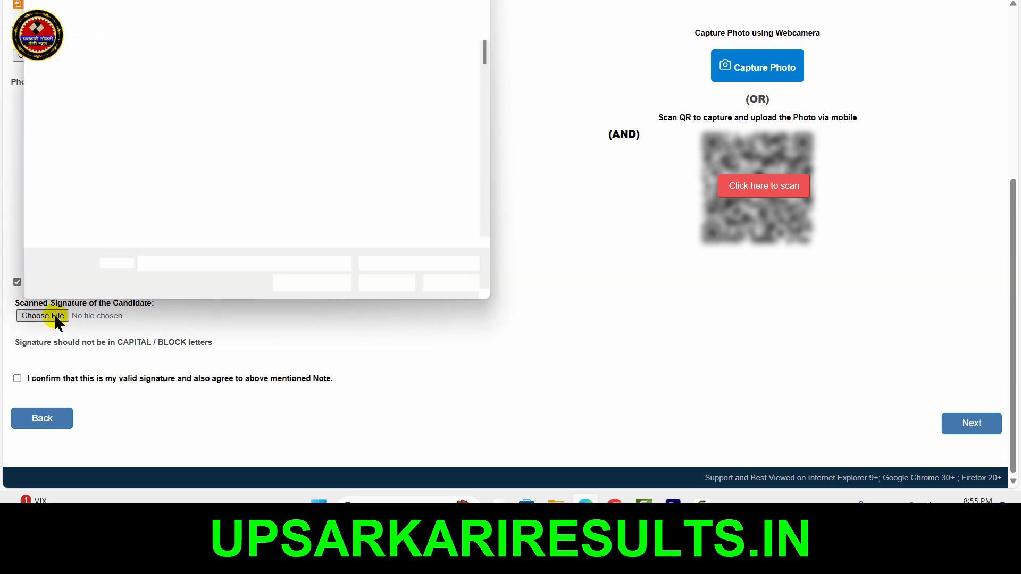
scroll(354, 197, down, 10)
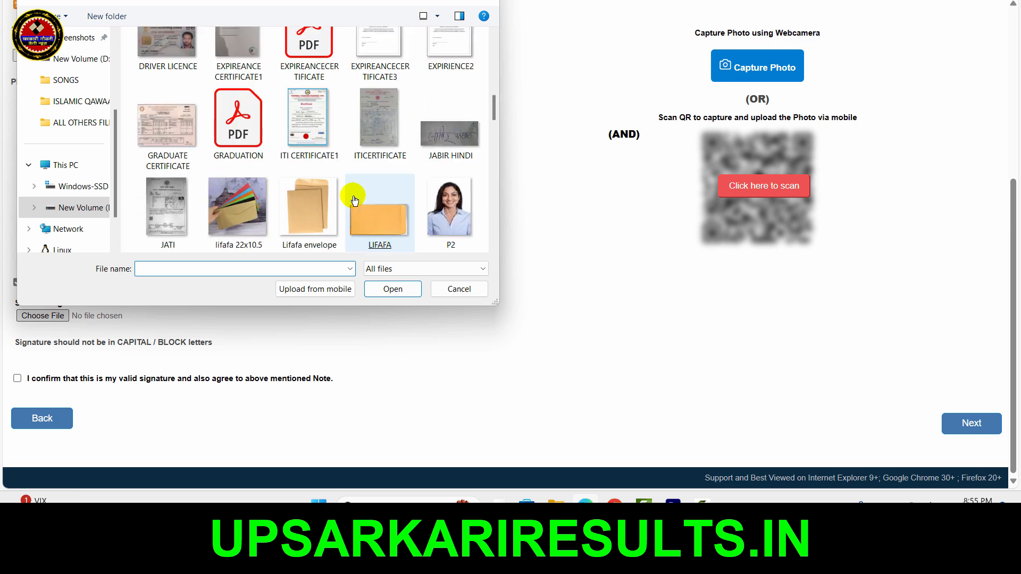
scroll(355, 200, down, 4)
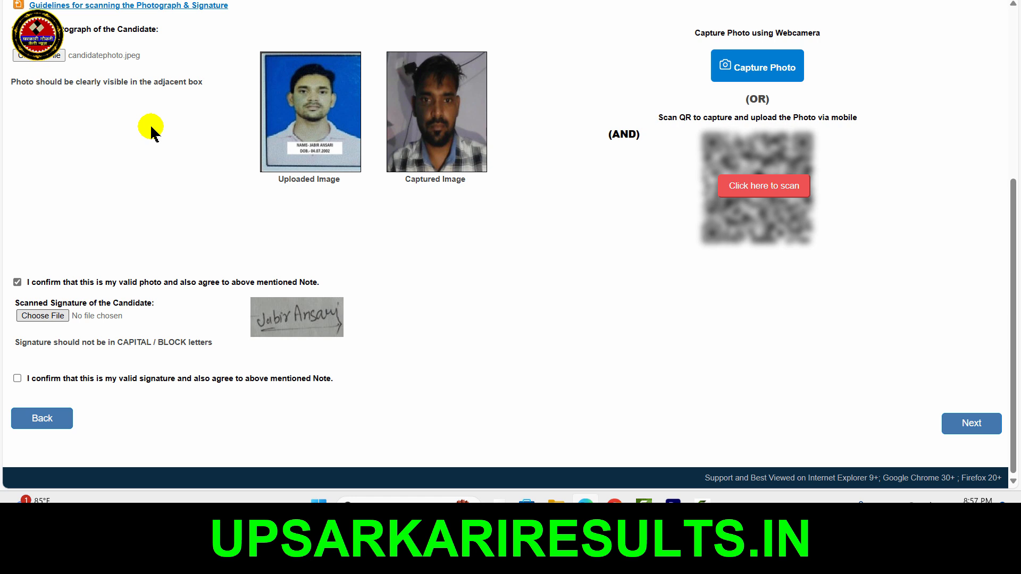
Continue to the details form with the signature confirmed as valid, and set the category to GENERAL
click(16, 379)
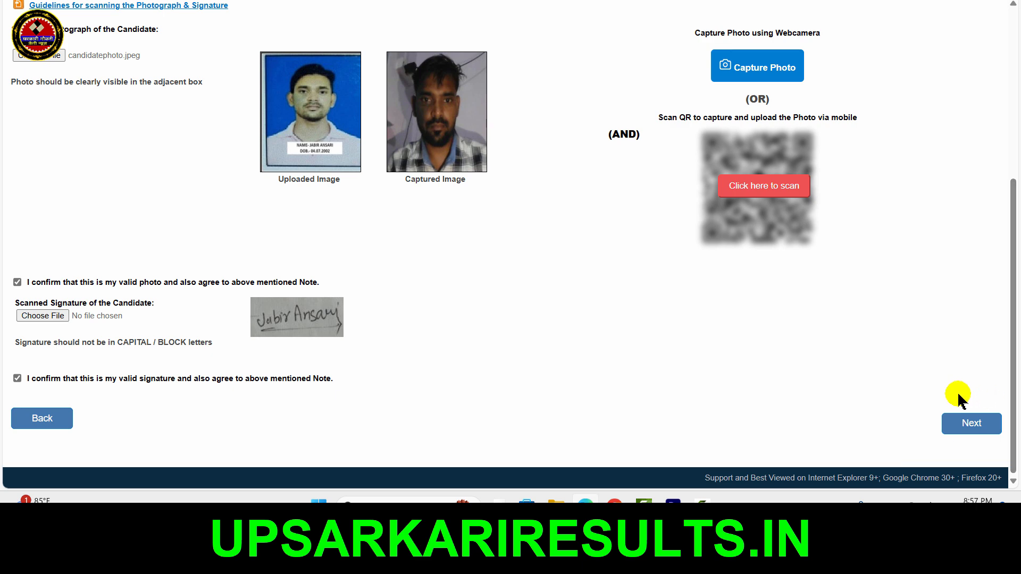
click(973, 425)
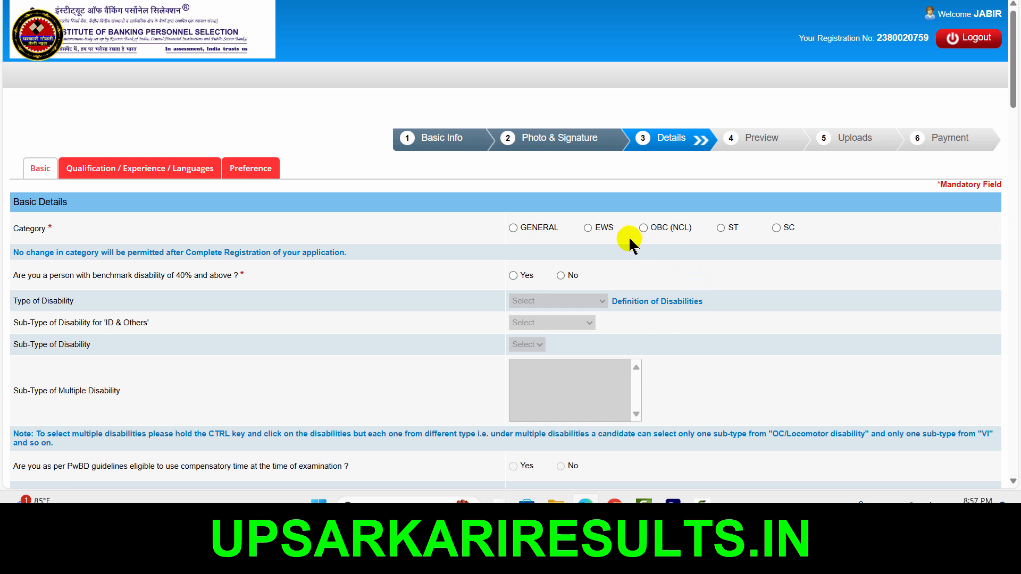
click(513, 229)
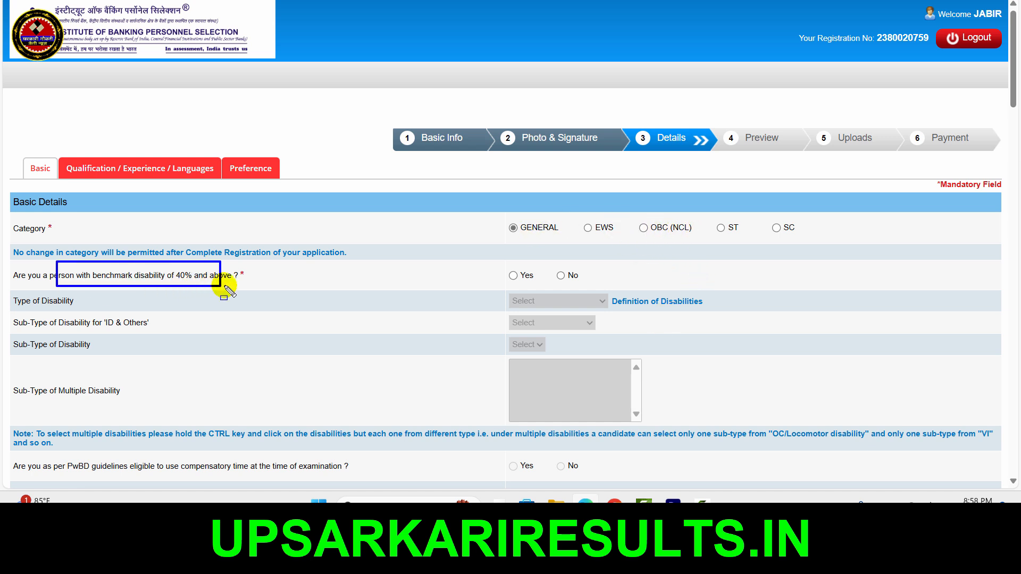
click(512, 275)
click(624, 79)
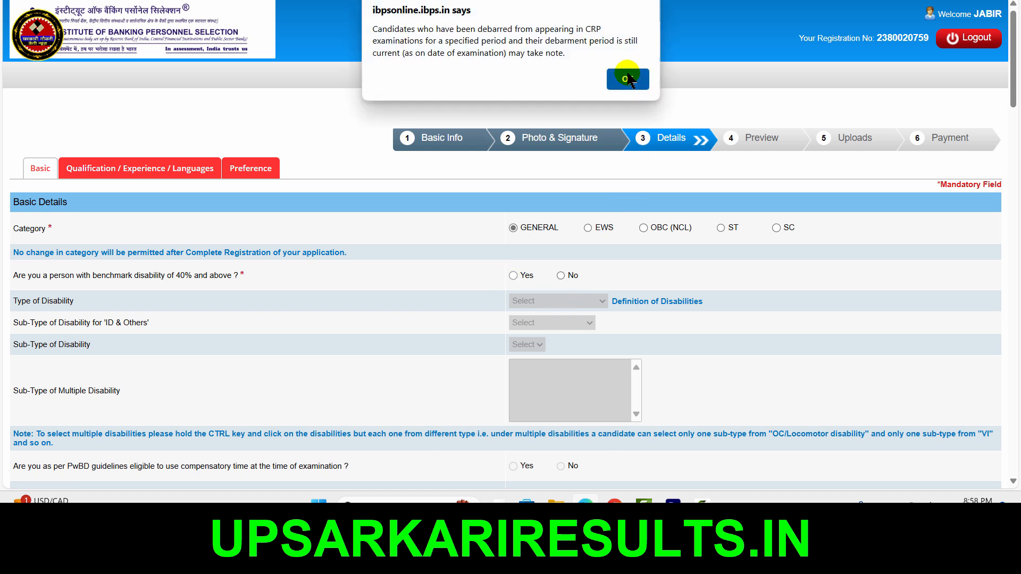
click(563, 301)
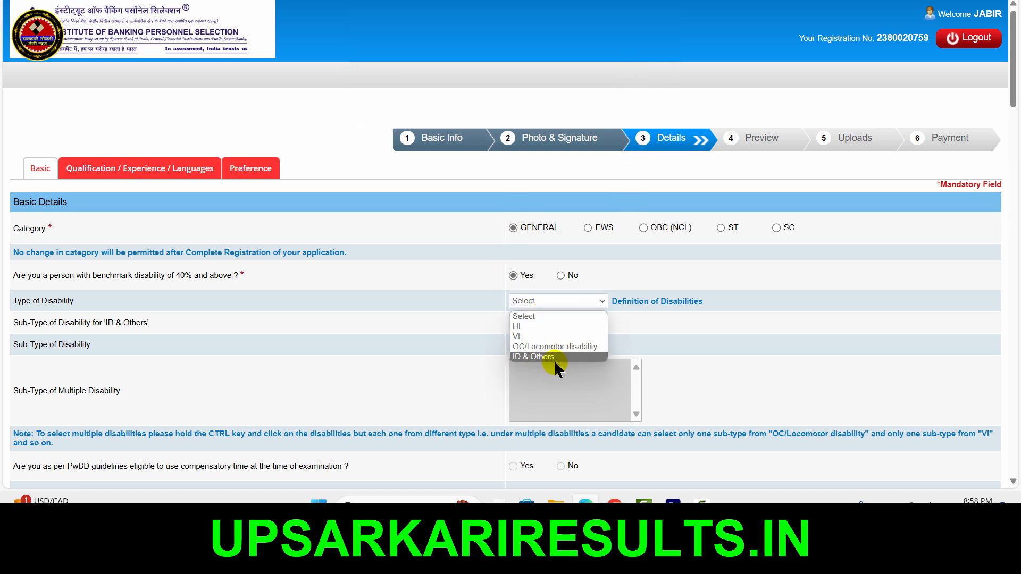
Answer No to benchmark disability of 40% and above, then box the sec 2(s) specified disability question and answer No
click(560, 275)
click(560, 275)
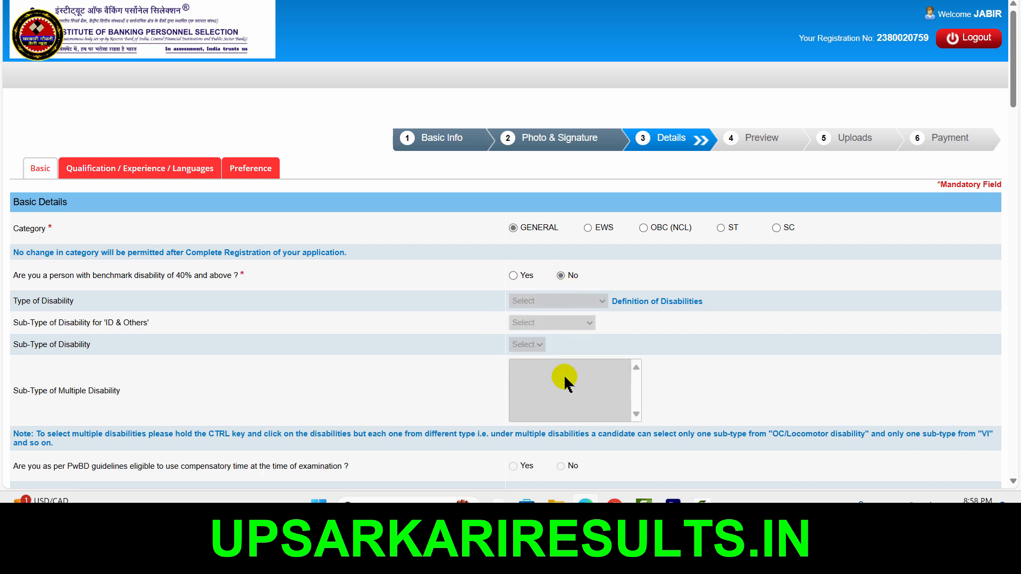
scroll(565, 378, down, 5)
scroll(565, 377, down, 2)
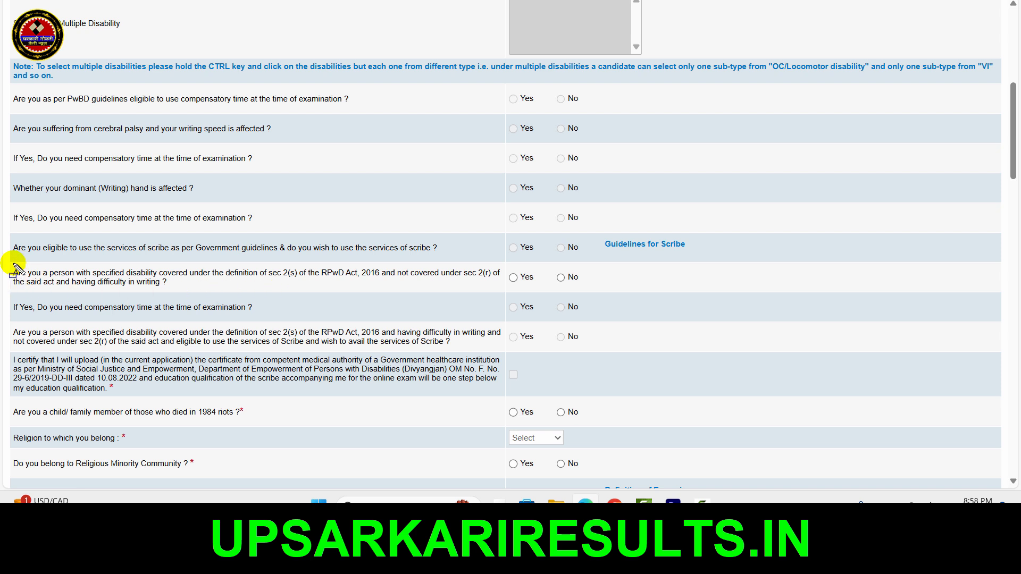
drag(9, 263, 475, 304)
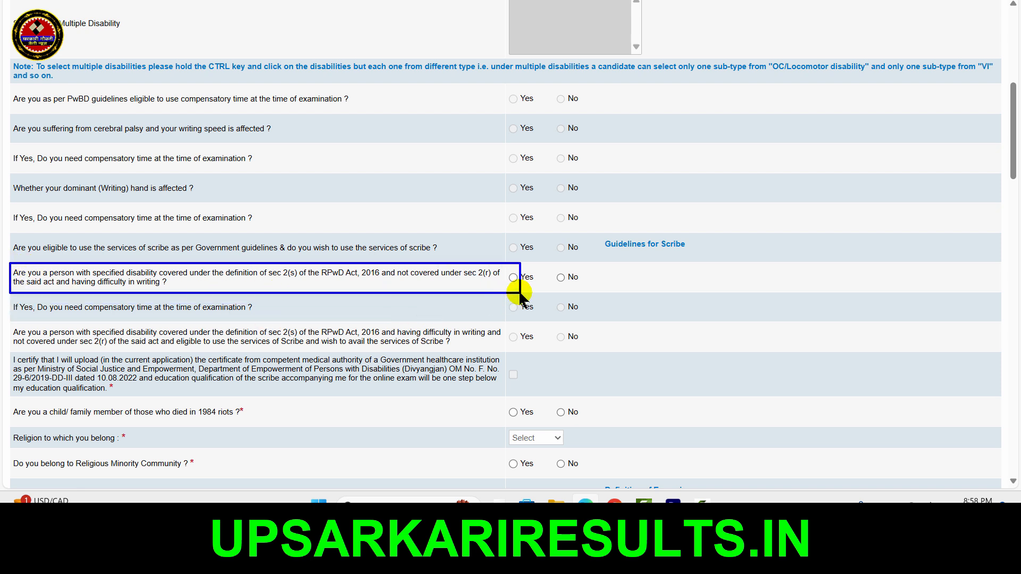
click(560, 277)
Box the 1984 riots family member question and answer No, and set the religion to Muslim with religious minority as Yes
scroll(553, 266, down, 3)
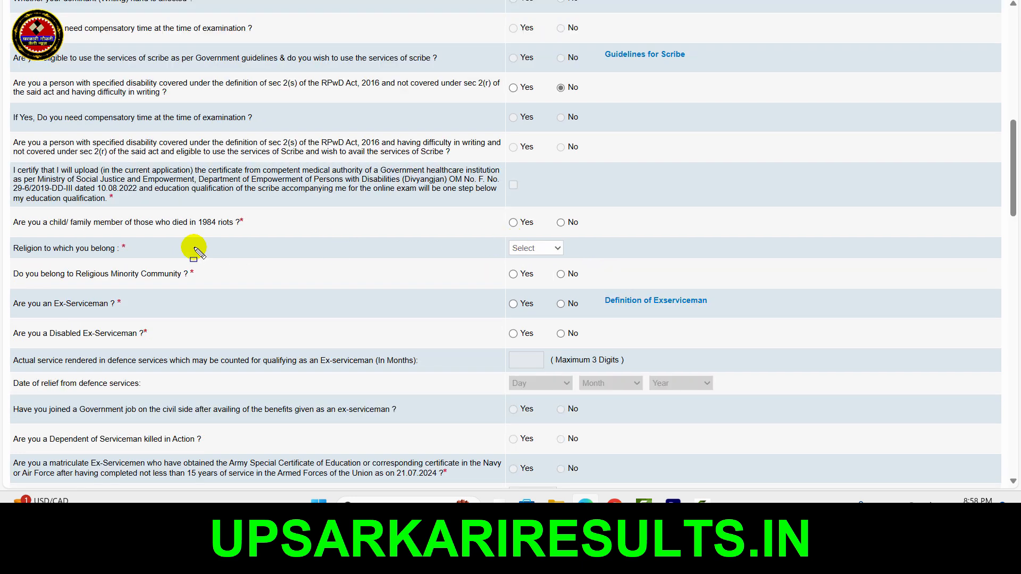
drag(38, 212, 264, 230)
key(Escape)
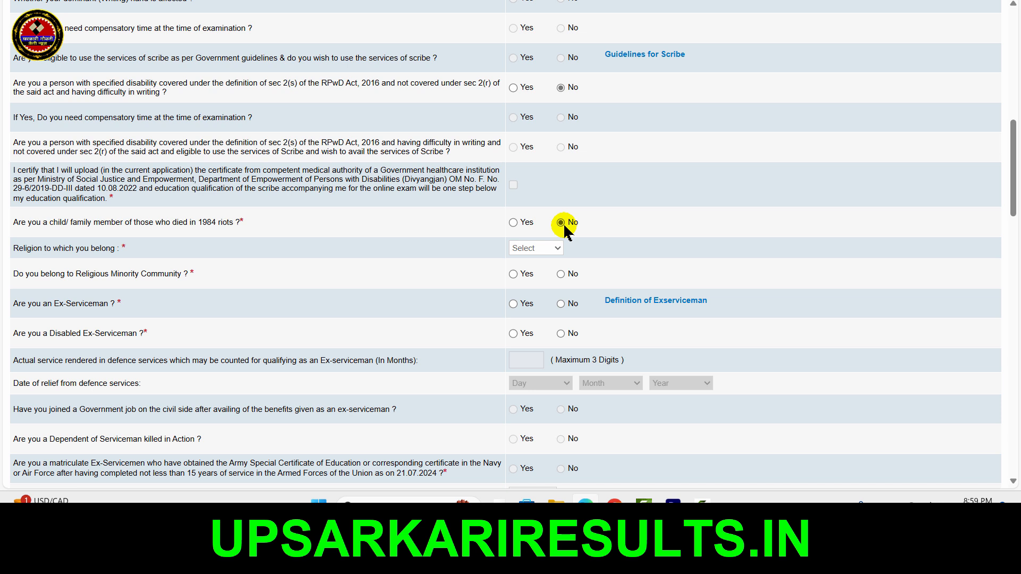
click(542, 242)
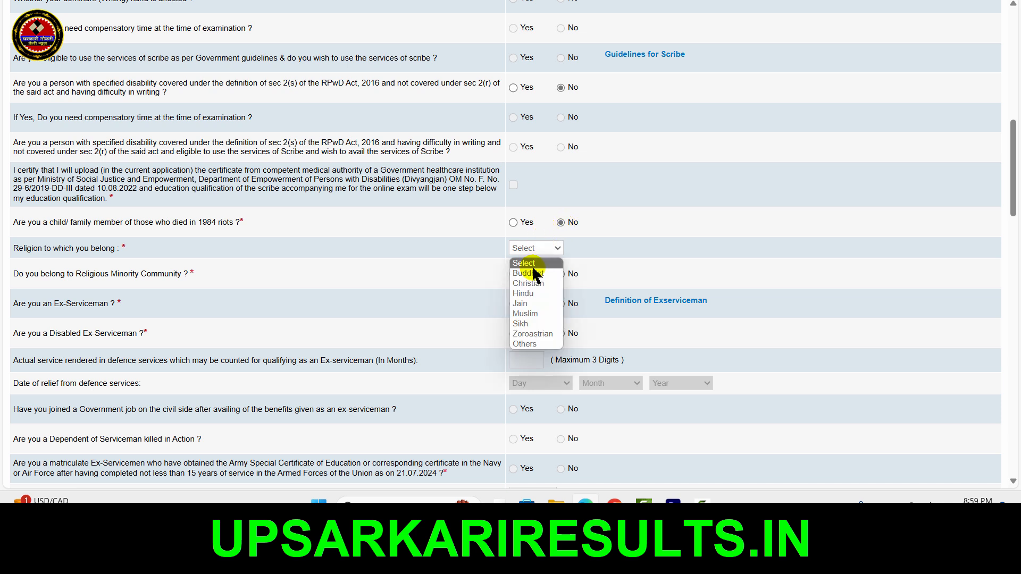
click(528, 313)
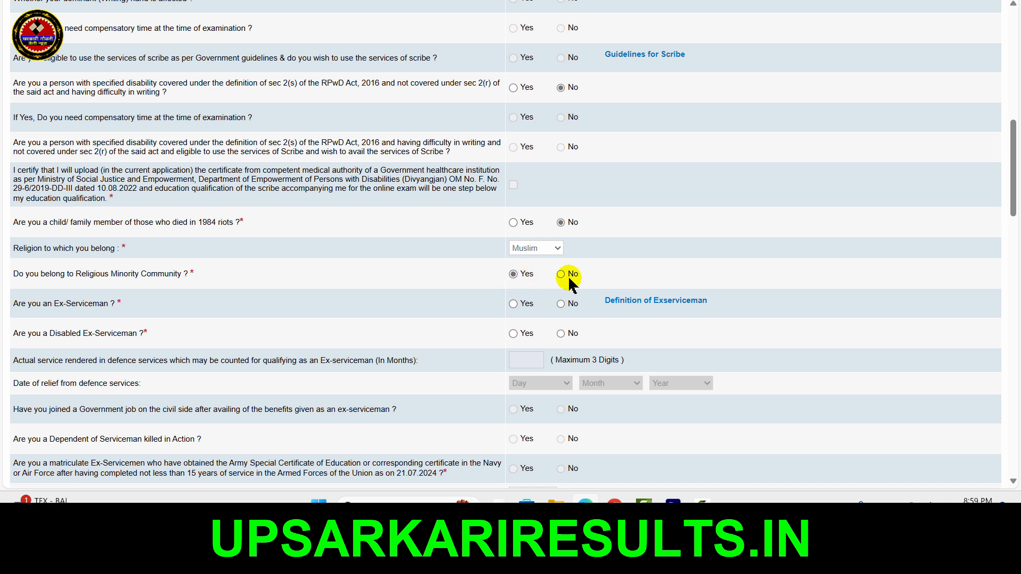
Answer No to being an Ex-Serviceman and No to being a Disabled Ex-Serviceman
click(513, 304)
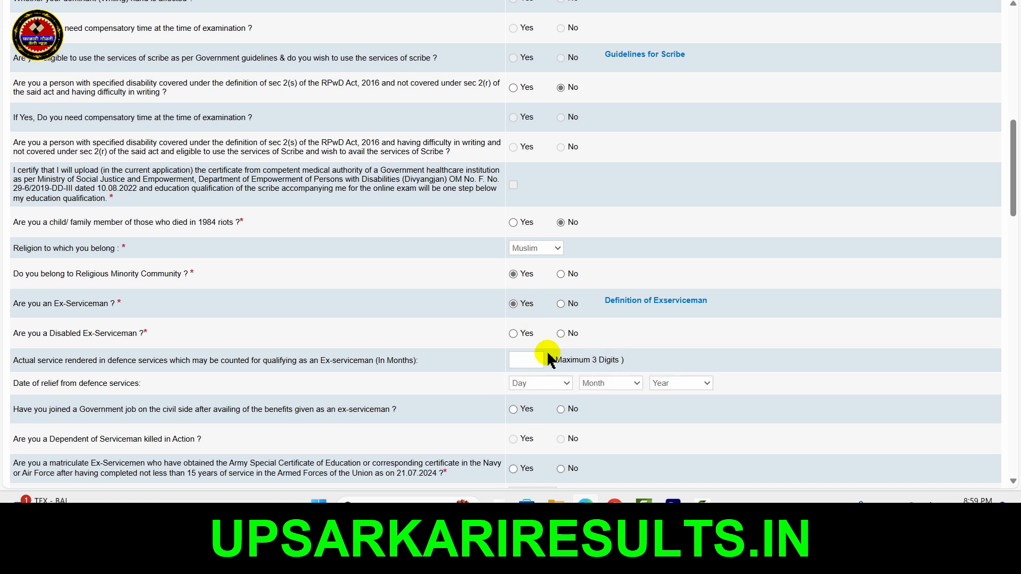
click(561, 304)
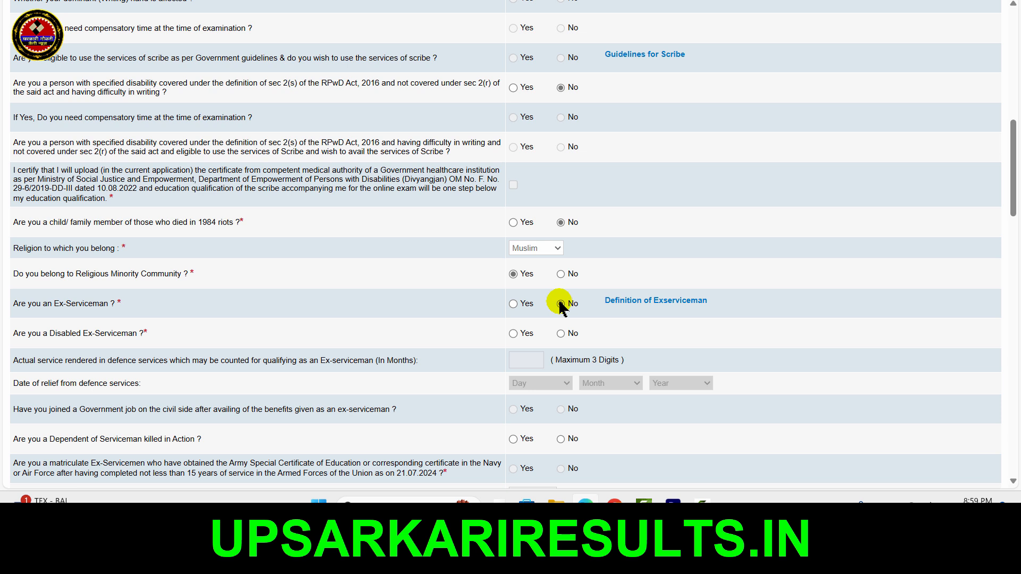
click(513, 334)
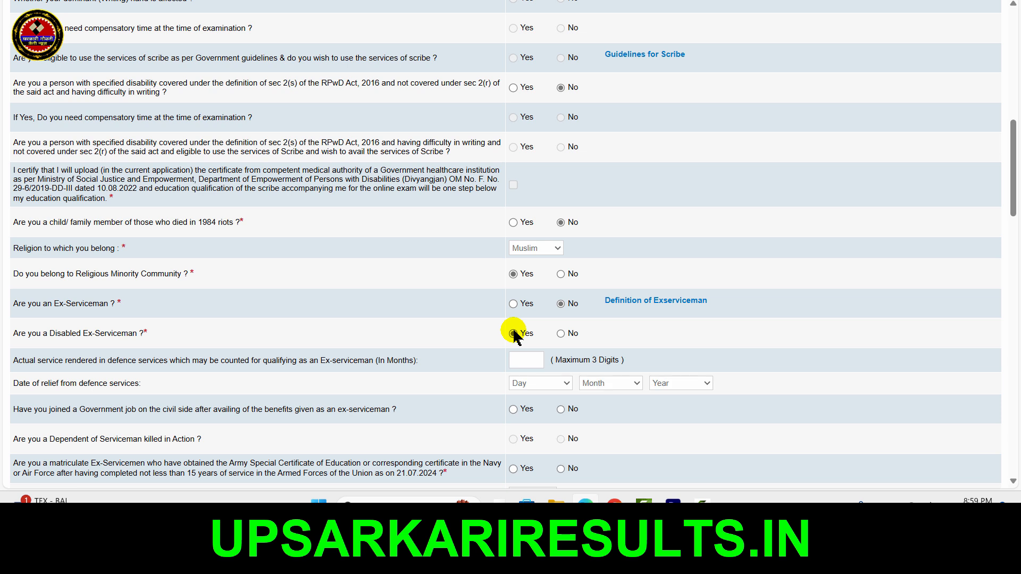
click(561, 334)
Answer No to being a dependent of a serviceman killed in action and No to the widow or divorced women relaxation
scroll(550, 379, down, 2)
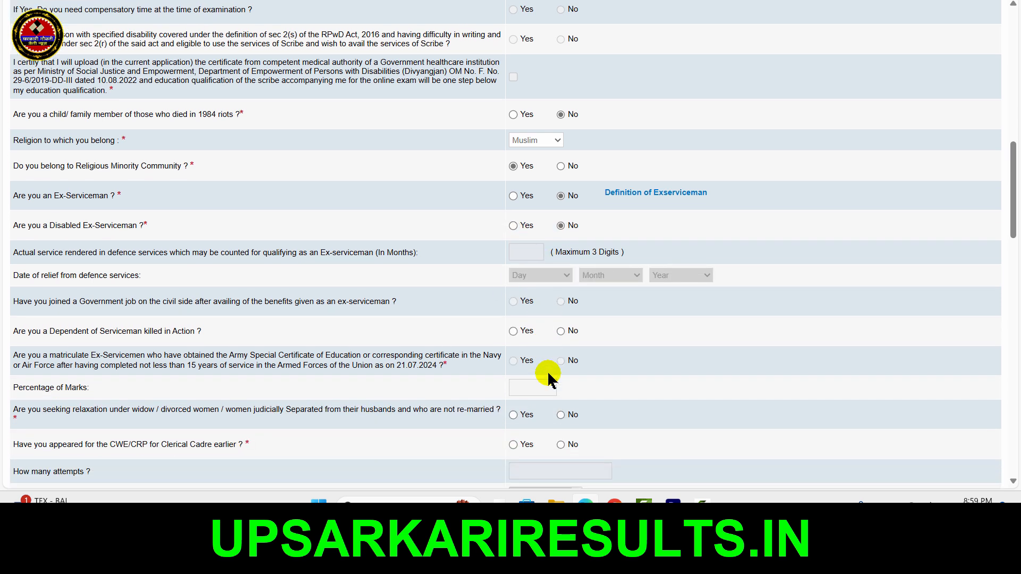
scroll(551, 379, down, 2)
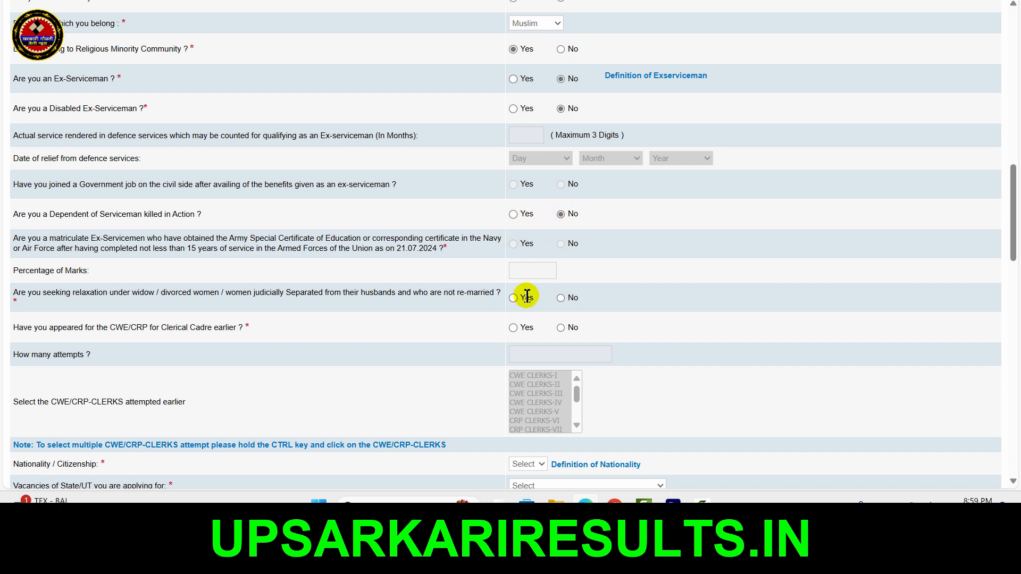
scroll(581, 292, down, 1)
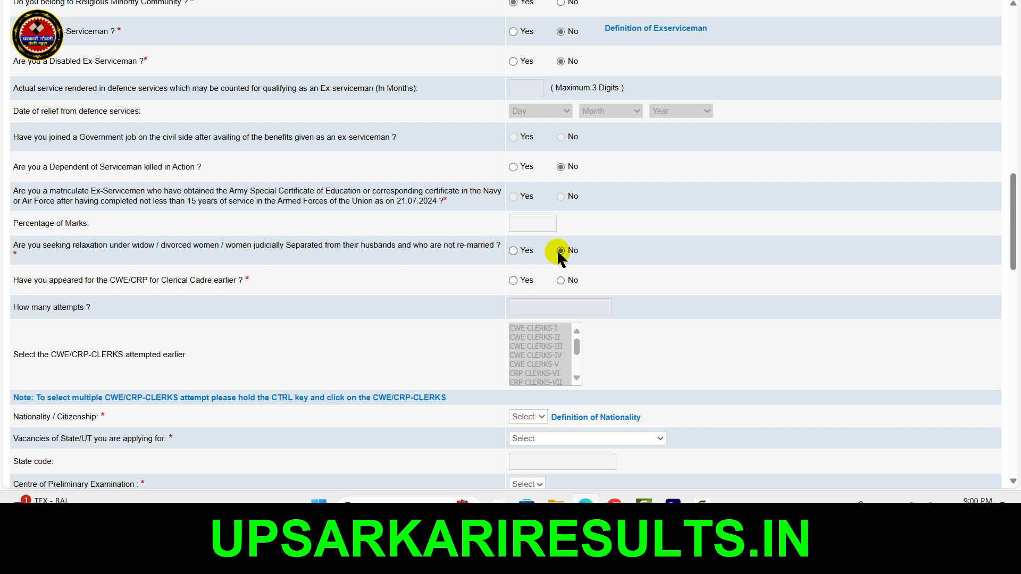
click(512, 282)
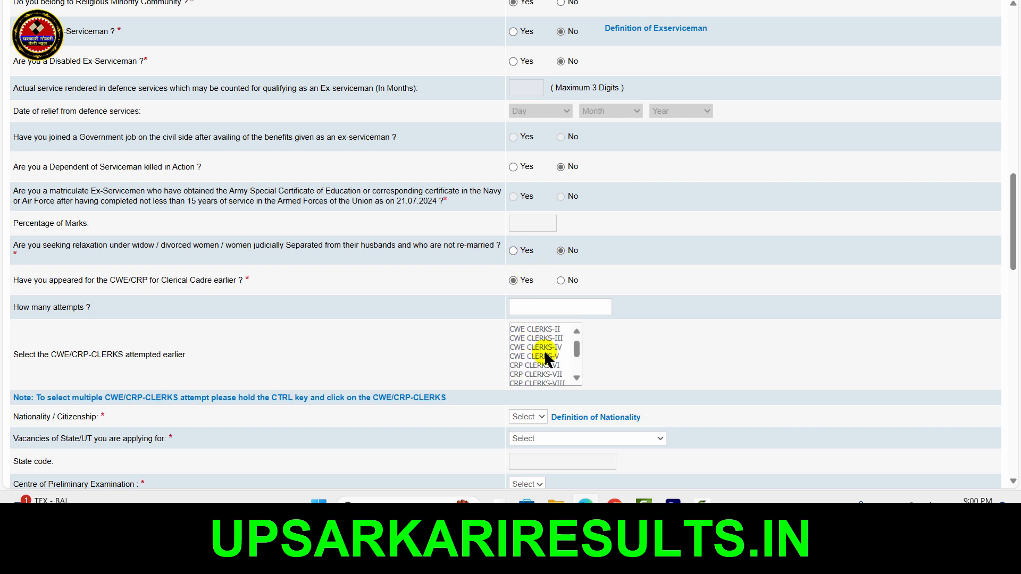
scroll(545, 355, down, 2)
scroll(548, 360, down, 1)
scroll(548, 360, up, 1)
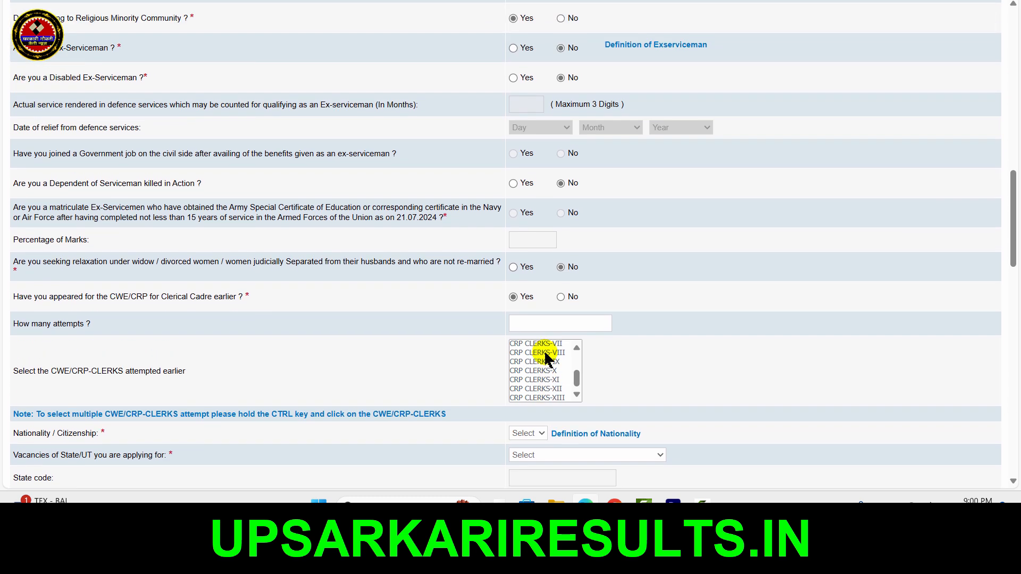
click(548, 356)
scroll(548, 360, down, 1)
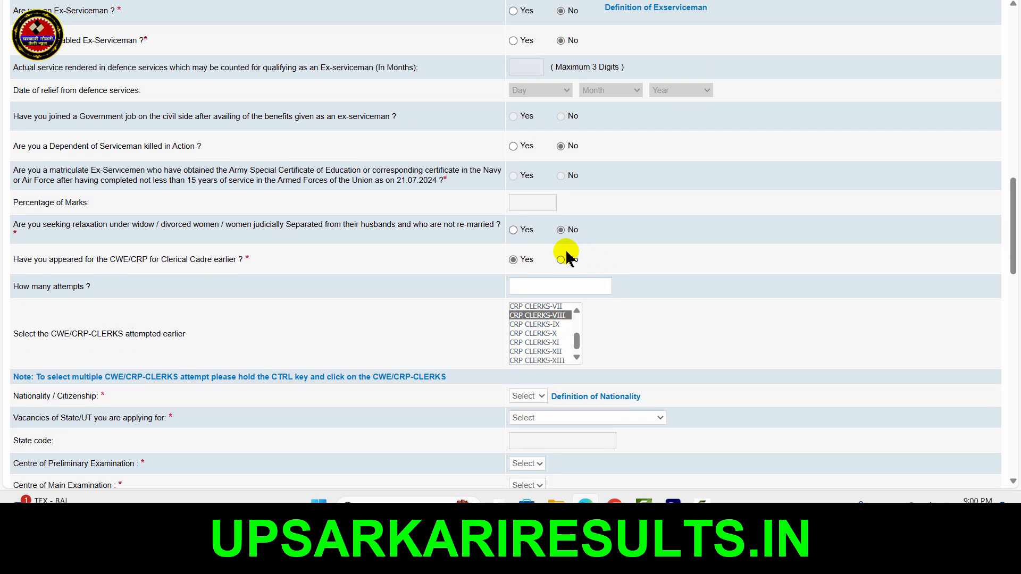
Answer No to having appeared for the CWE/CRP for Clerical Cadre earlier, and set the nationality to Indian
click(560, 259)
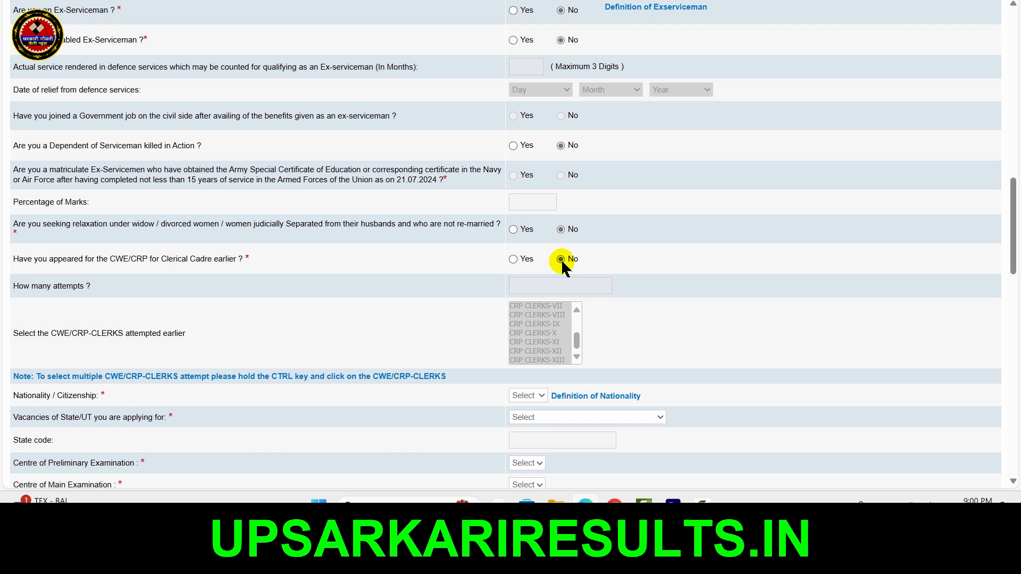
scroll(562, 262, down, 1)
scroll(563, 264, down, 3)
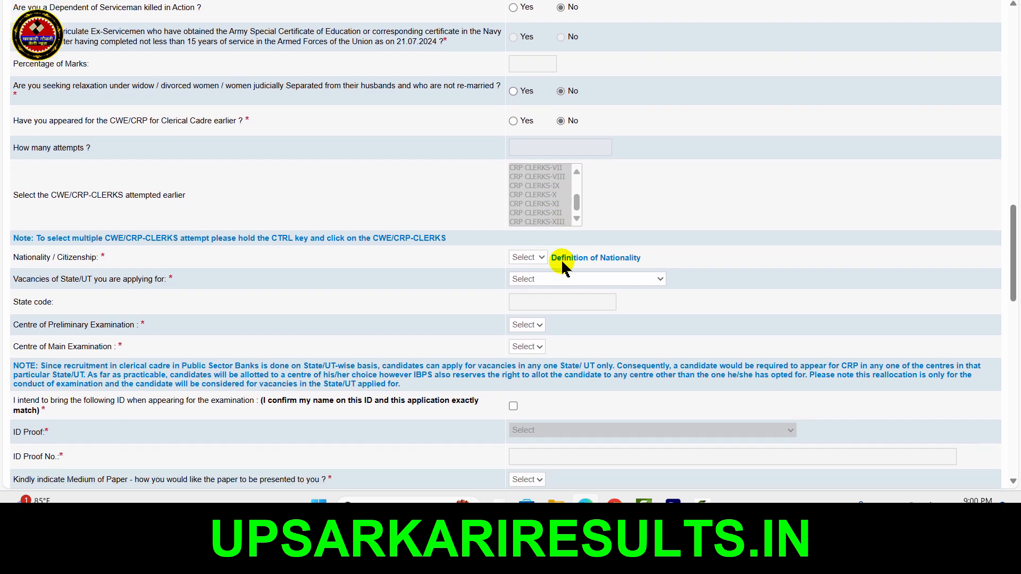
scroll(563, 265, down, 1)
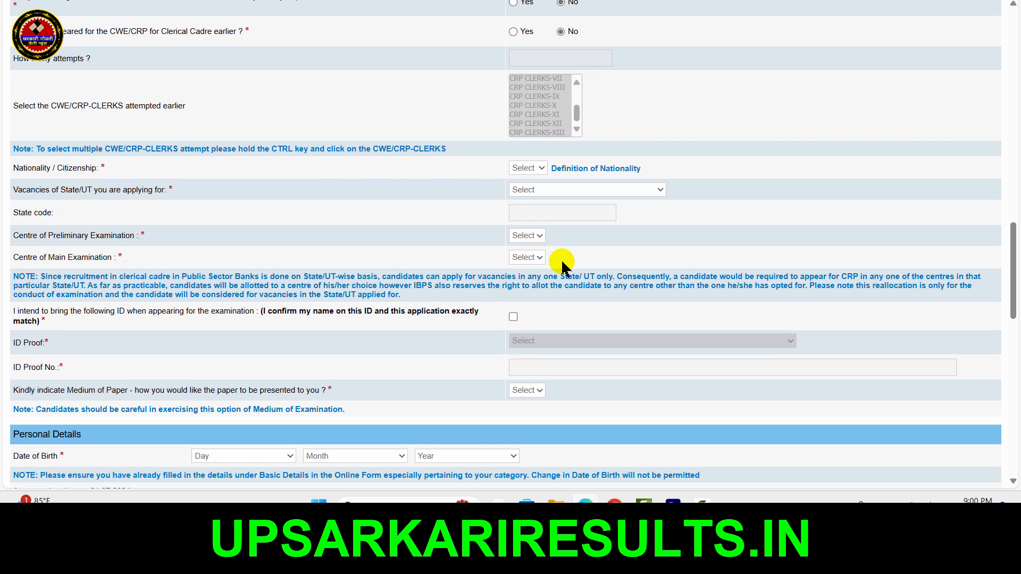
click(528, 168)
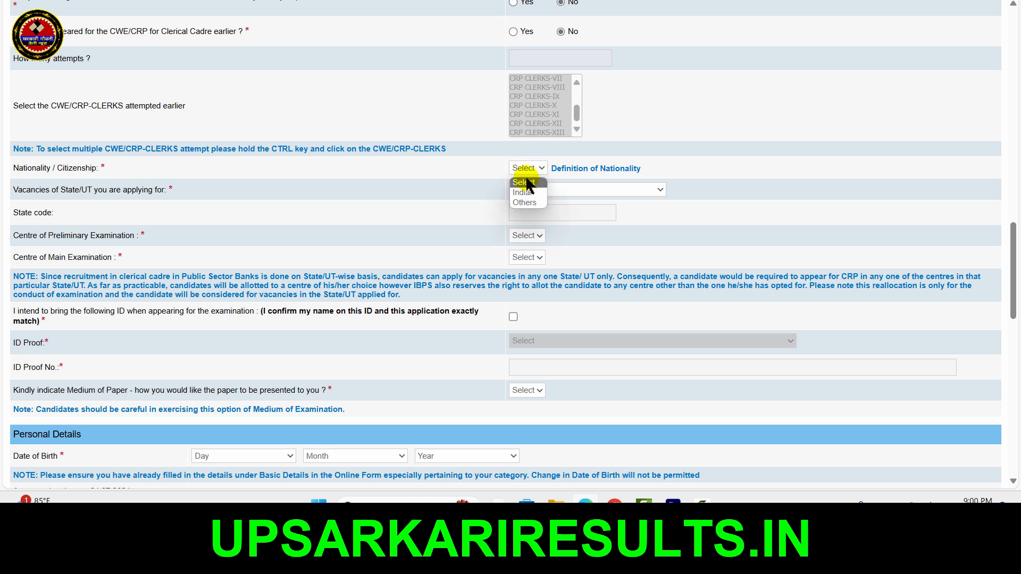
click(545, 192)
Apply for vacancies in Uttar Pradesh, with Varanasi as the centre for both the preliminary and main examinations
click(548, 191)
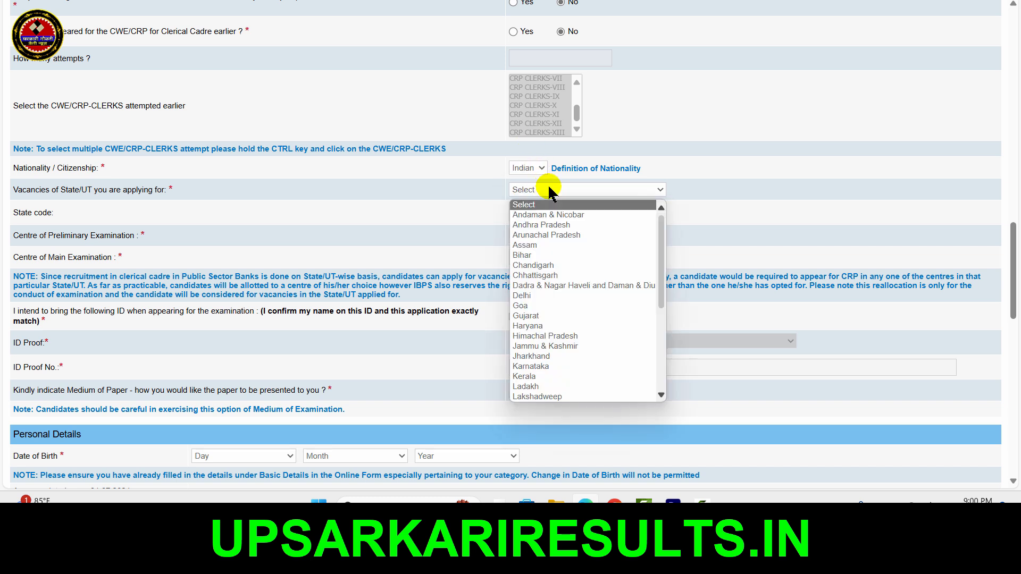
key(u)
key(Return)
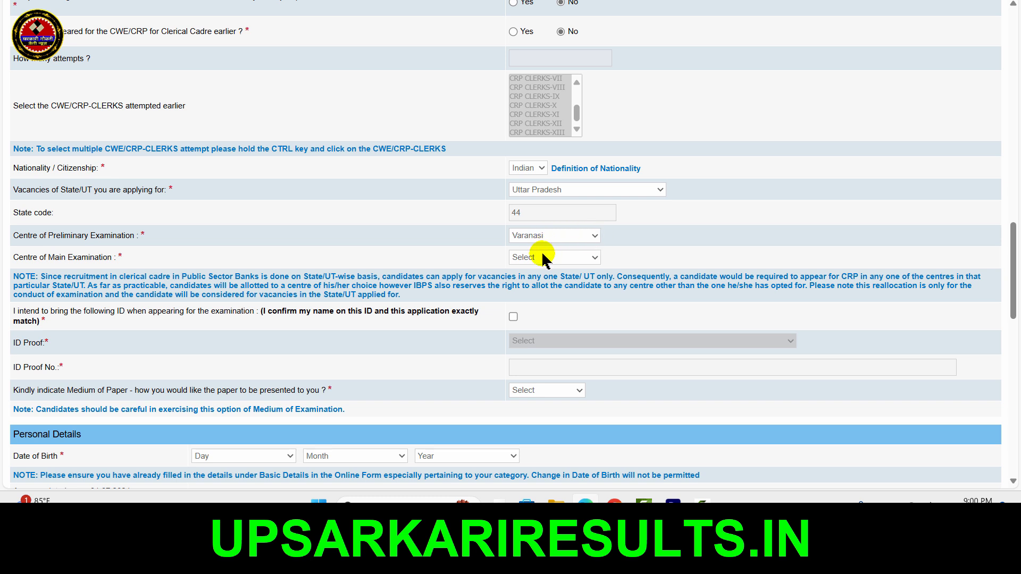
click(542, 255)
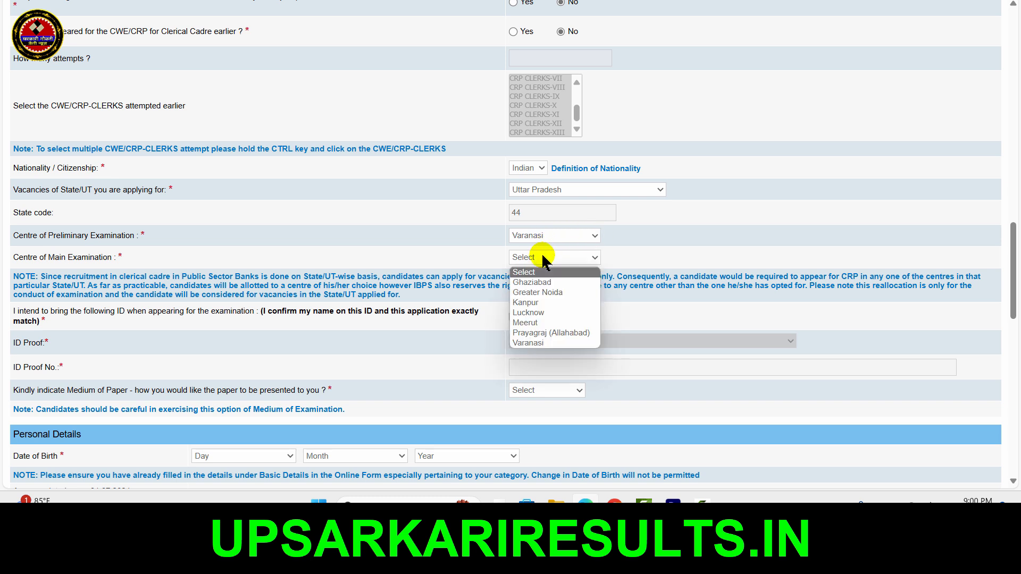
click(539, 343)
Confirm the intention to bring an ID whose name exactly matches the application to the examination
scroll(540, 343, down, 3)
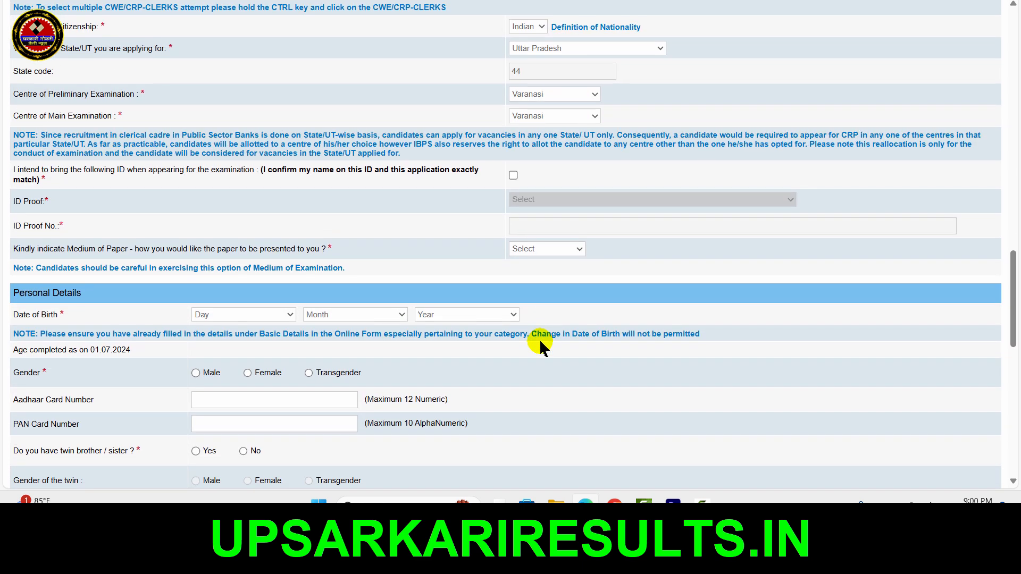
click(513, 175)
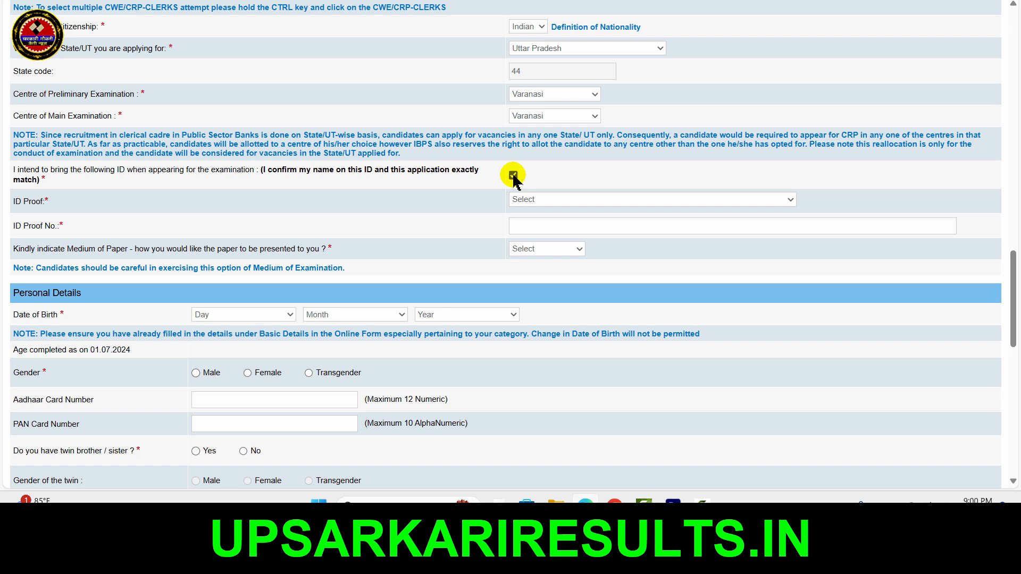
Choose Voter's Card with photograph as the ID proof and English and Hindi as the medium of the paper
click(592, 200)
click(540, 221)
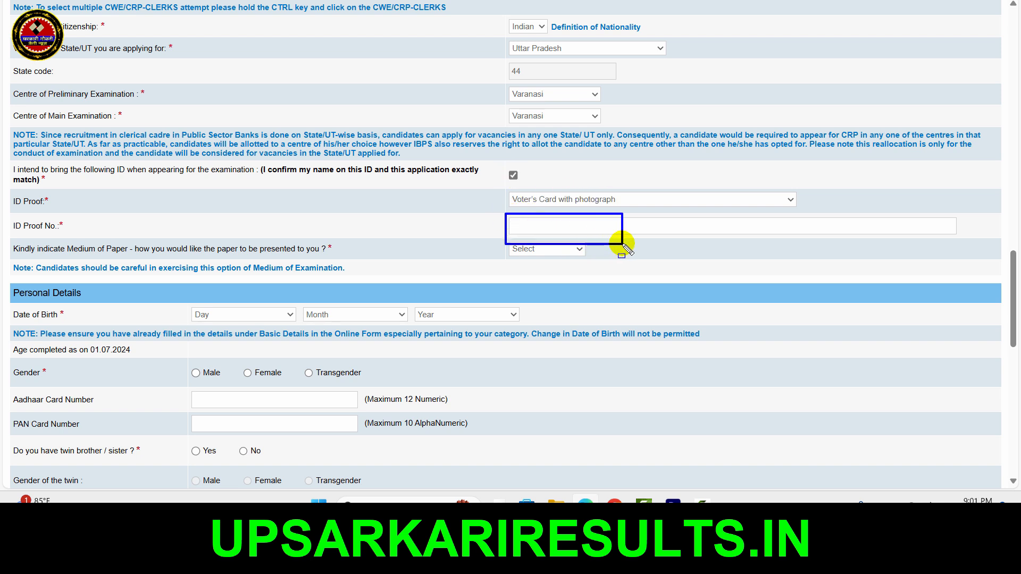
click(570, 248)
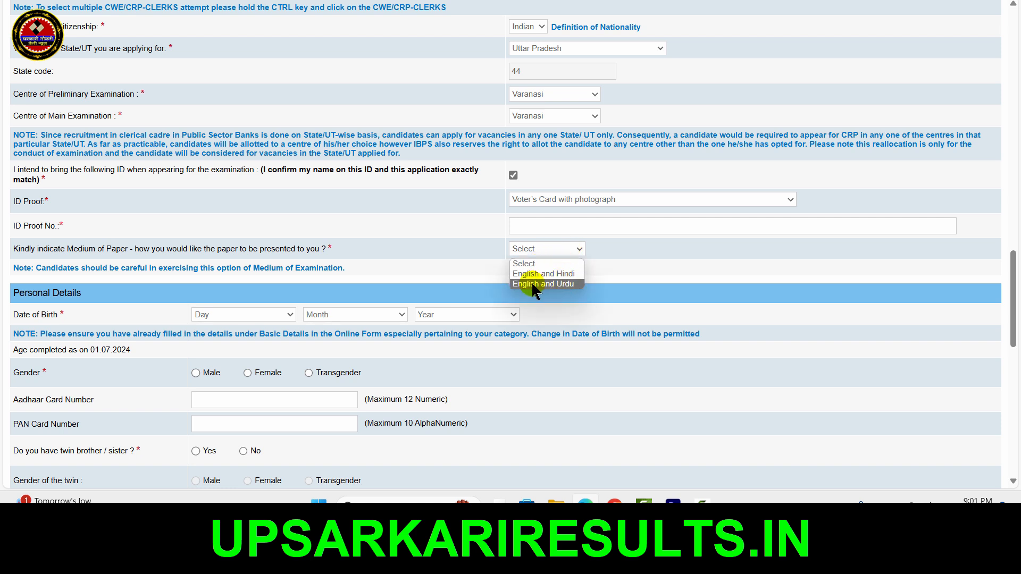
click(558, 273)
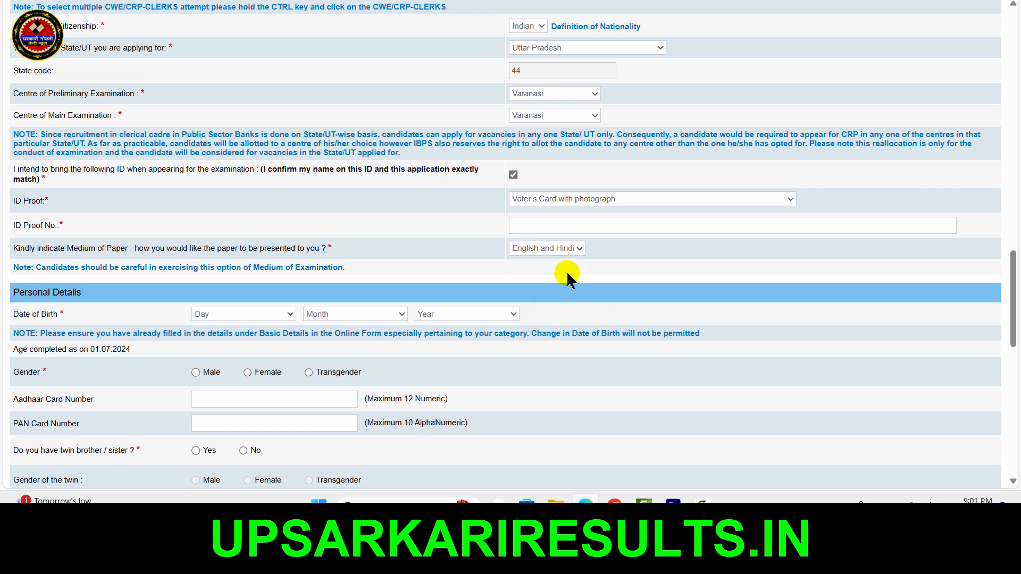
Enter the candidate's date of birth in the personal details and set the gender to Male
scroll(567, 270, down, 3)
click(272, 202)
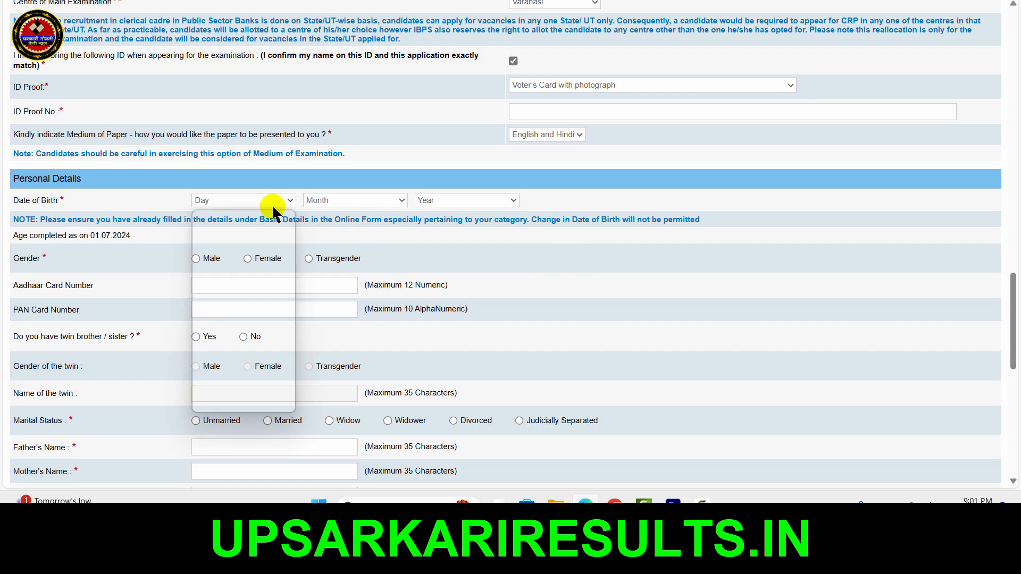
click(244, 262)
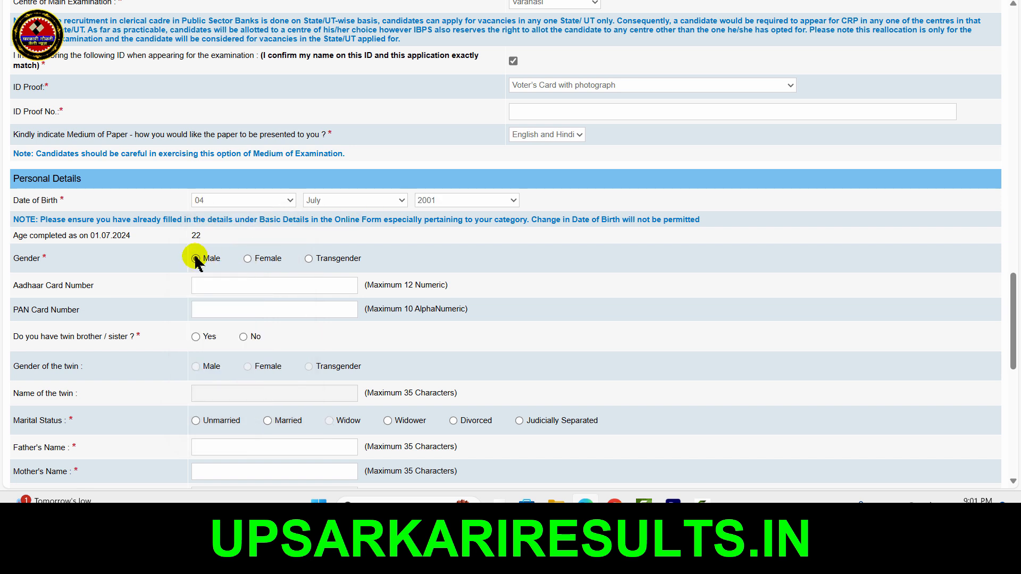
click(196, 259)
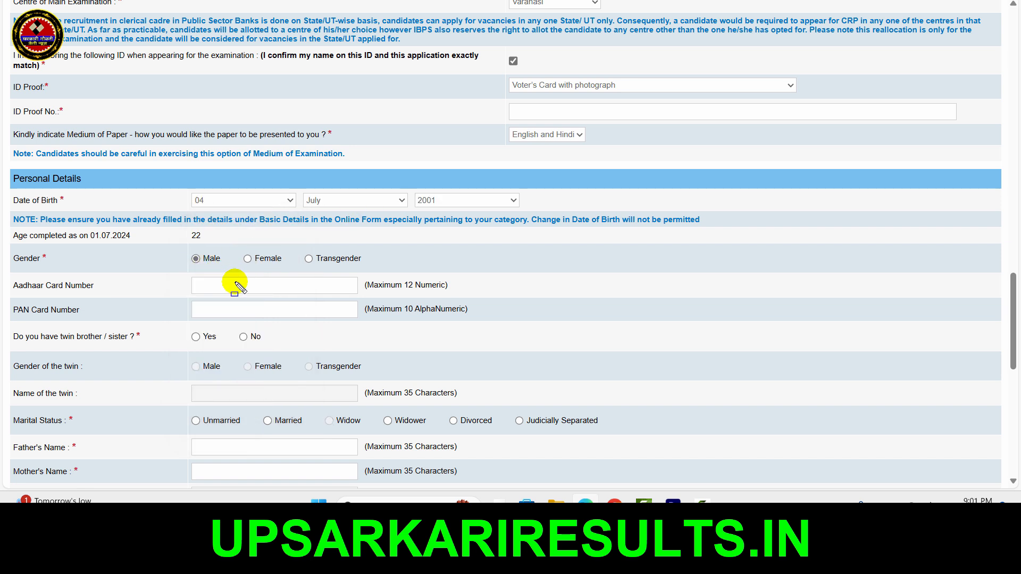
Point out the Aadhaar Card Number and PAN Card Number fields with temporary highlight boxes
mouse_move(186, 274)
mouse_down()
mouse_move(276, 301)
mouse_move(310, 297)
mouse_up()
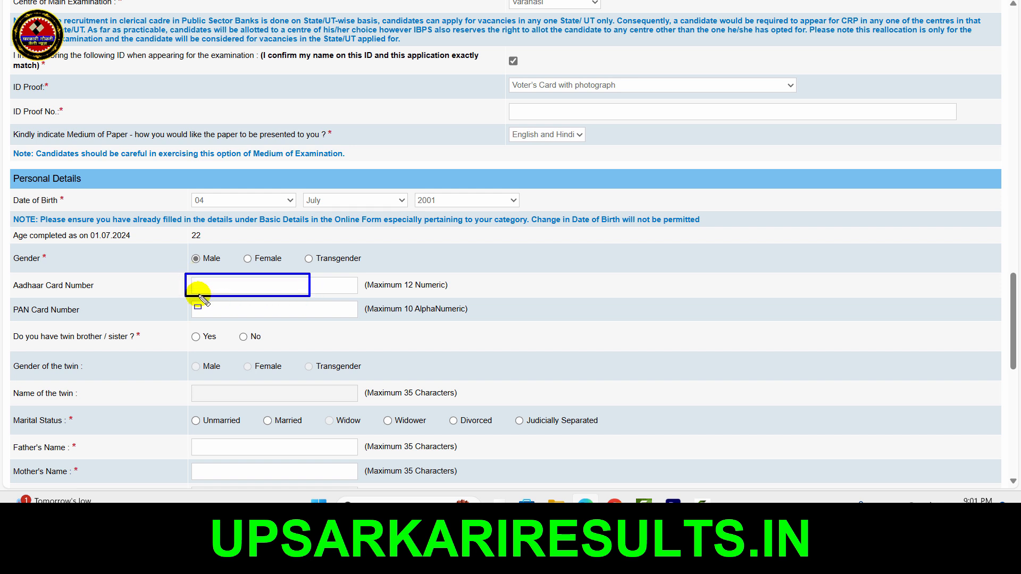
drag(195, 298, 289, 316)
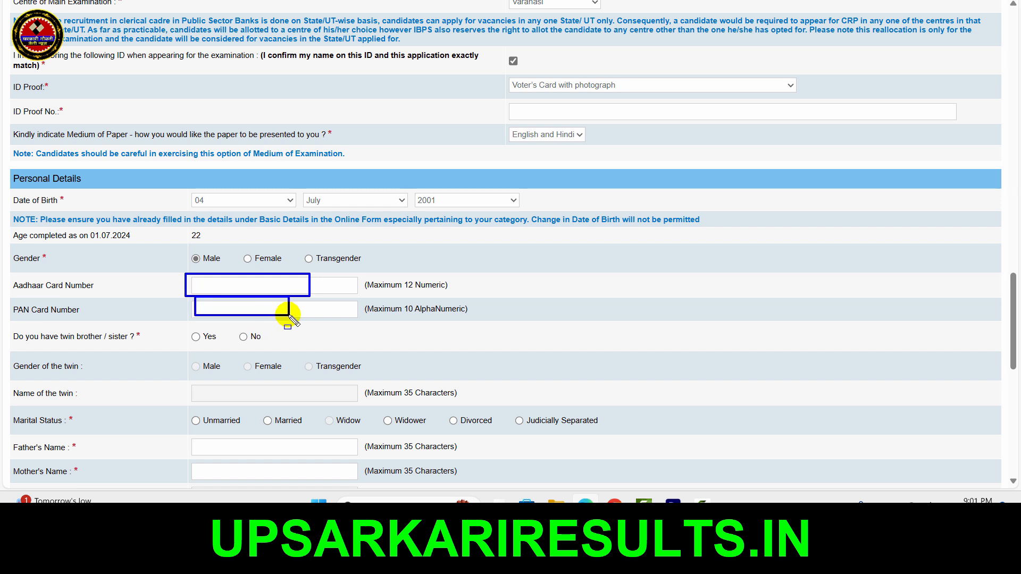
key(Escape)
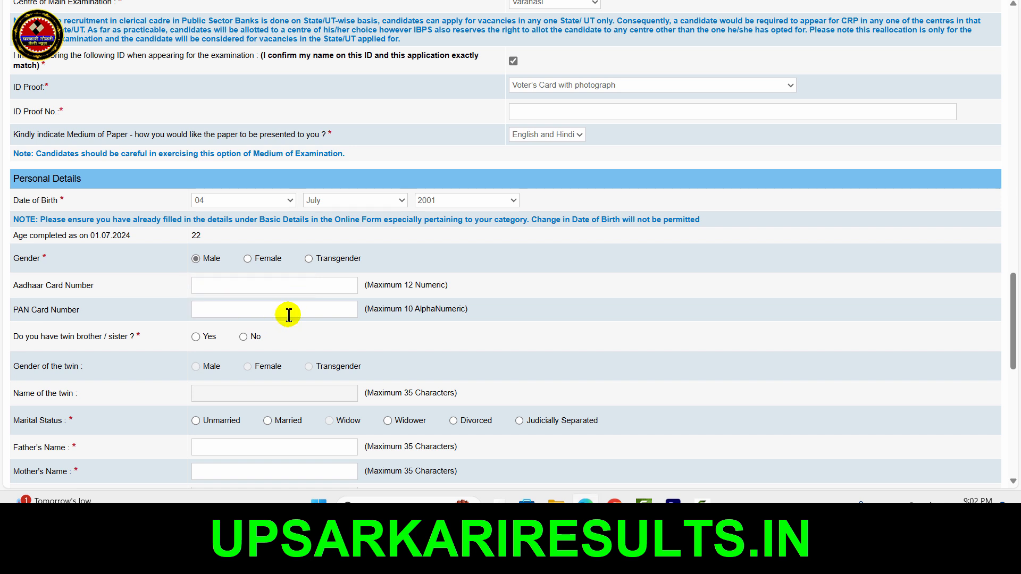
Answer No to having a twin brother or sister, and set the marital status to Unmarried
click(196, 336)
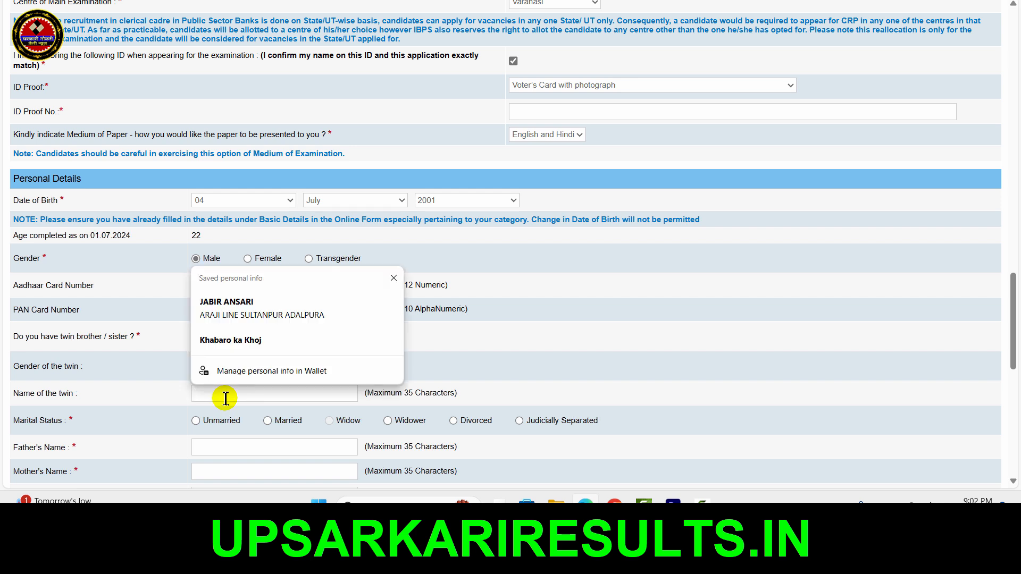
click(292, 405)
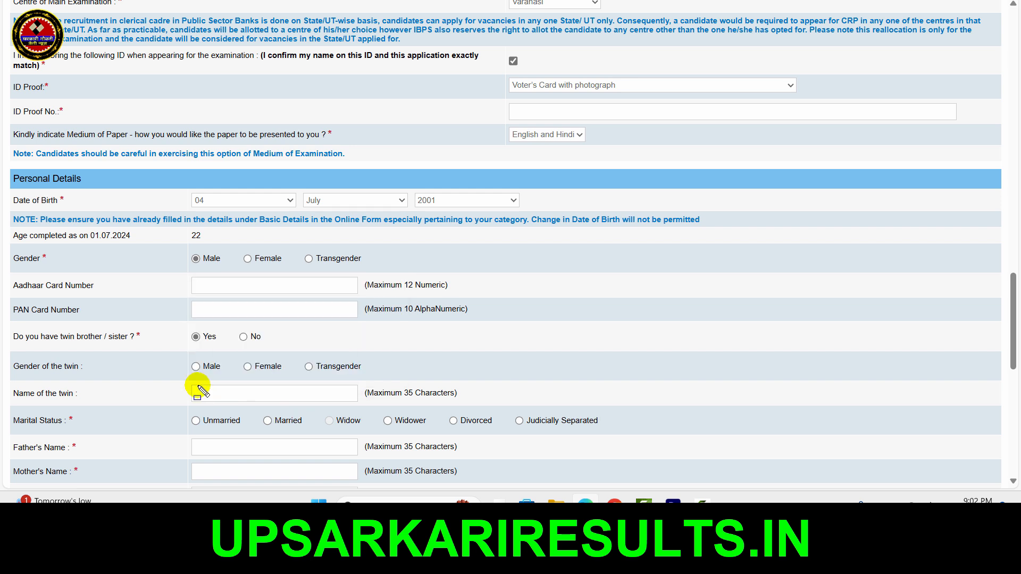
click(244, 337)
scroll(229, 399, down, 3)
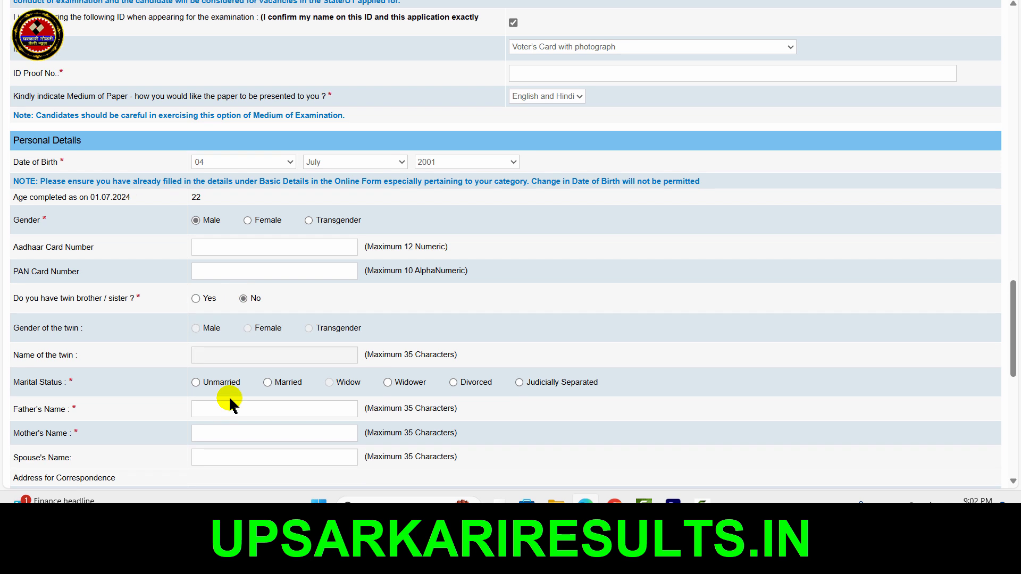
scroll(231, 399, down, 1)
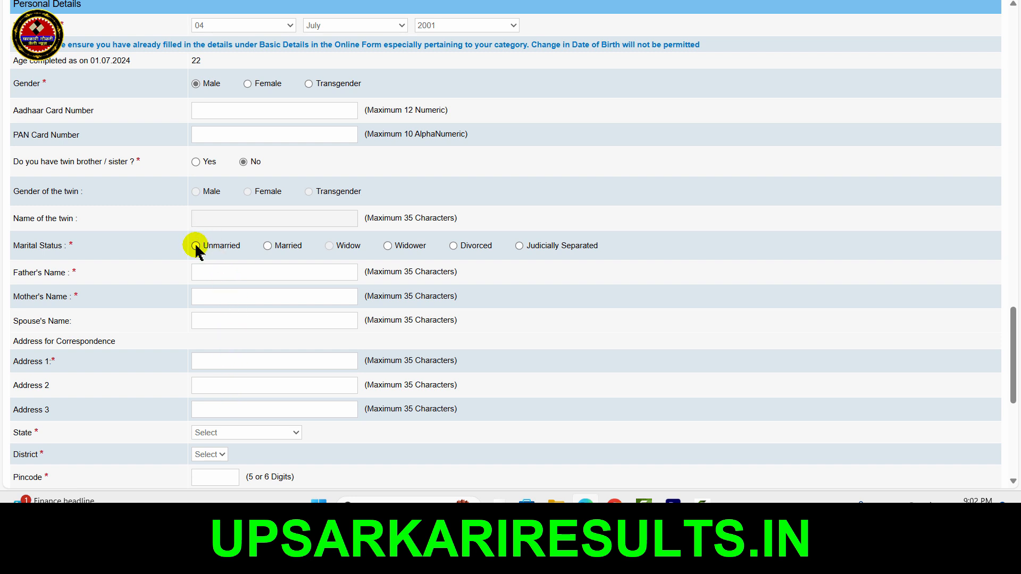
click(196, 246)
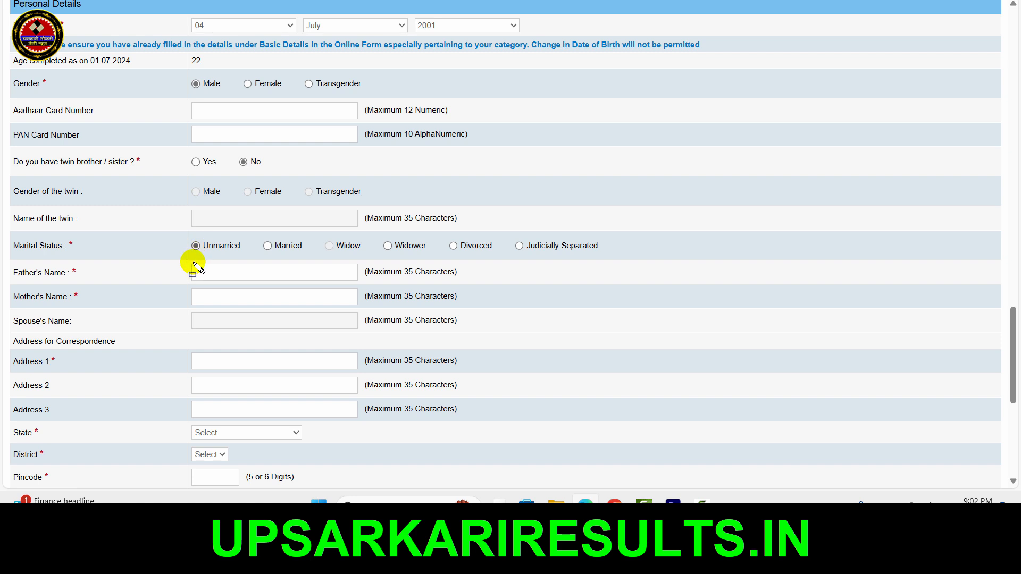
Point out the father's, mother's and spouse's name fields and the correspondence address lines with temporary highlight boxes
drag(193, 262, 264, 278)
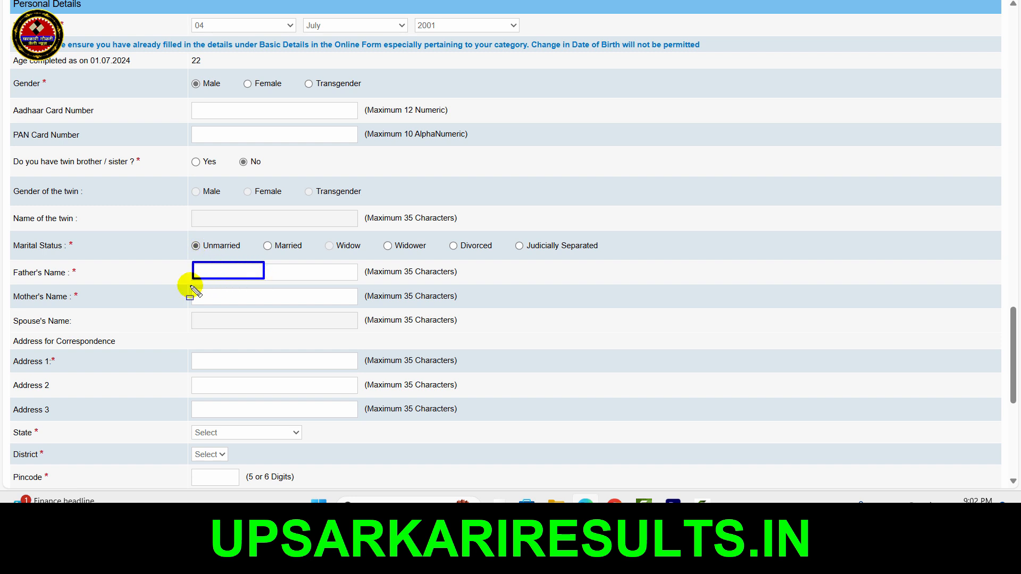
drag(190, 286, 292, 308)
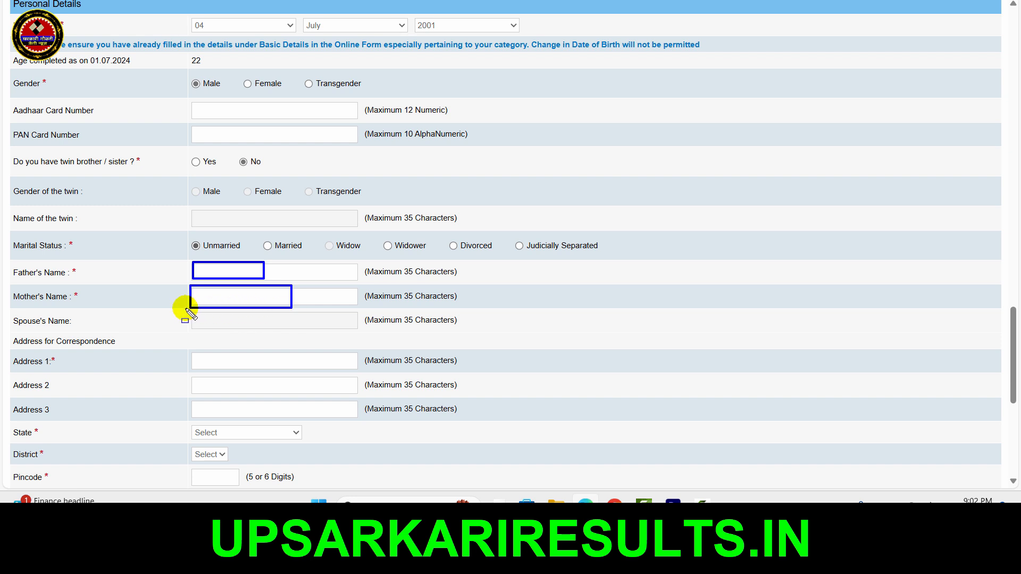
drag(183, 308, 280, 325)
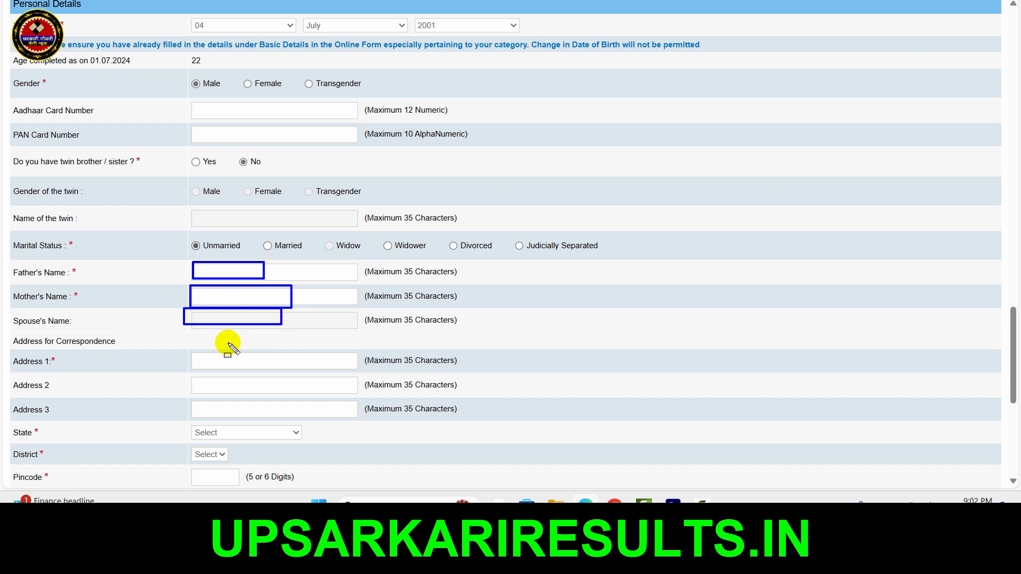
mouse_move(180, 349)
mouse_down()
mouse_move(205, 372)
mouse_move(347, 428)
mouse_up()
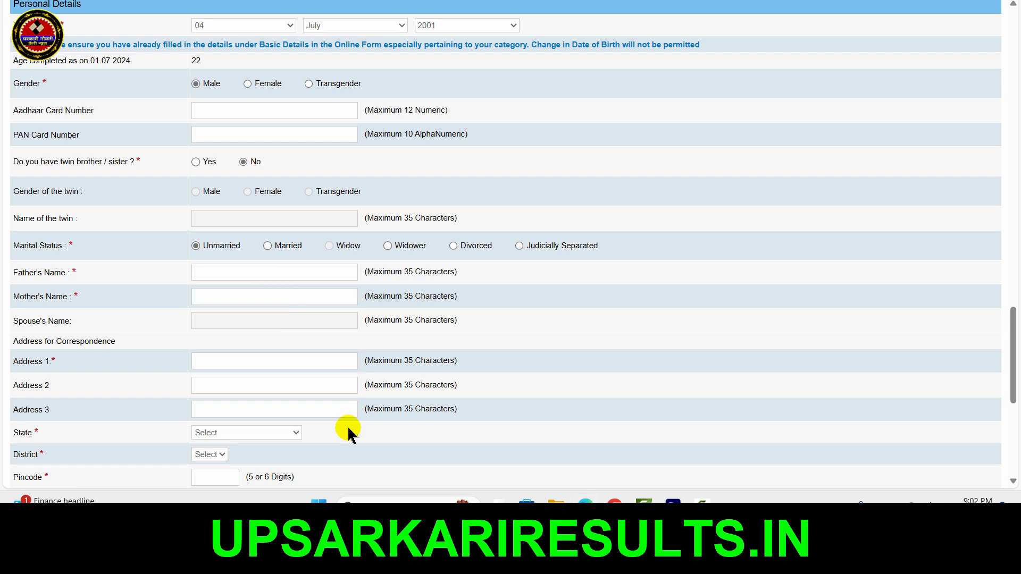
Fill in the candidate's address for correspondence, including its state, district and pincode
scroll(347, 429, down, 3)
click(261, 319)
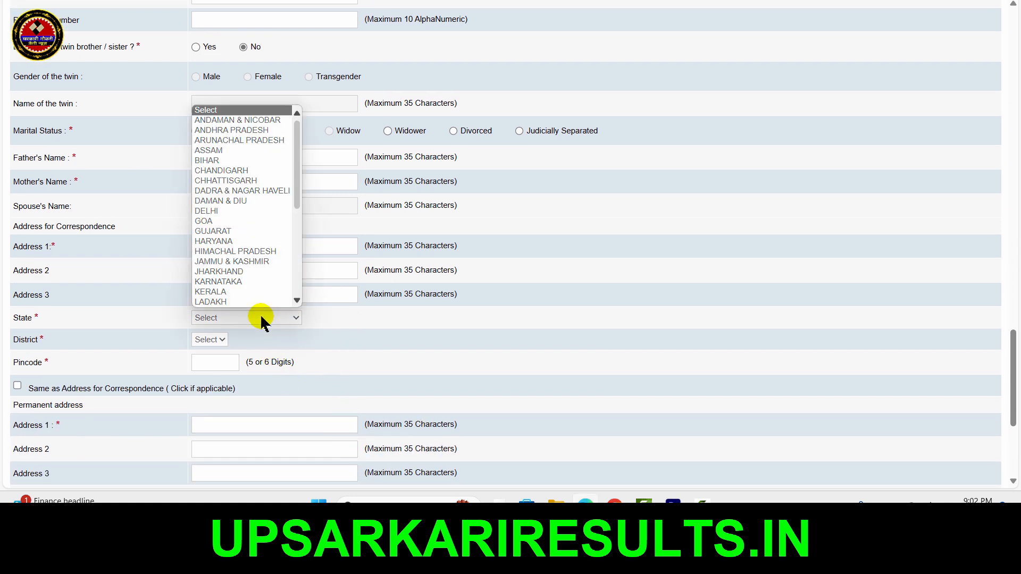
click(262, 320)
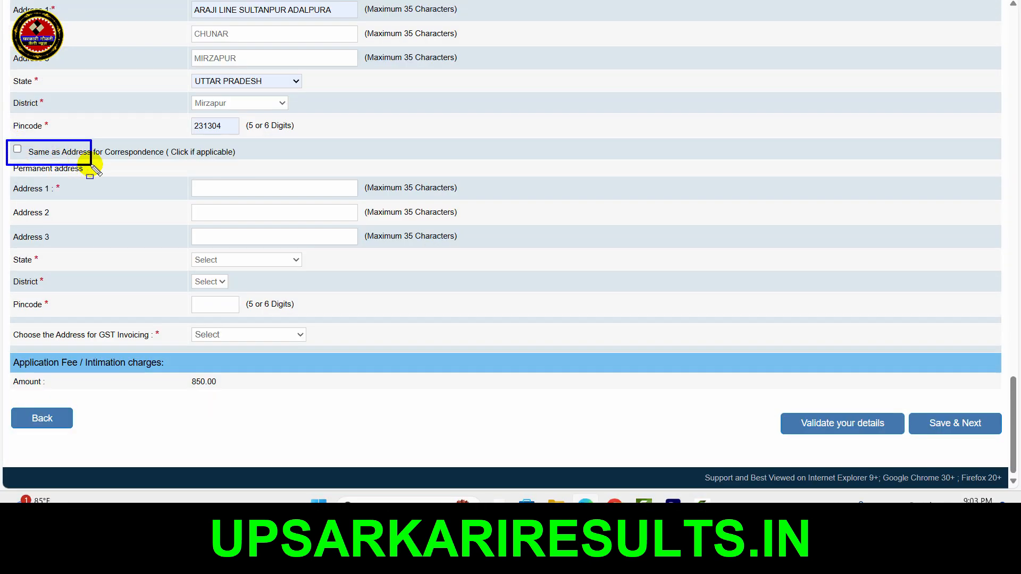
Reuse the correspondence address as the permanent address, and choose Permanent Address for GST invoicing
click(18, 150)
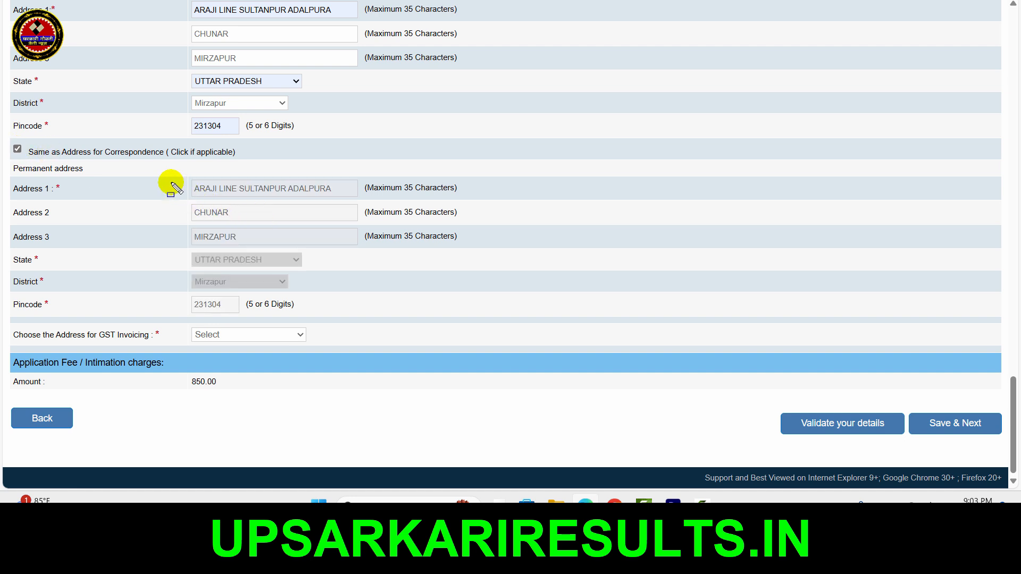
drag(170, 180, 369, 319)
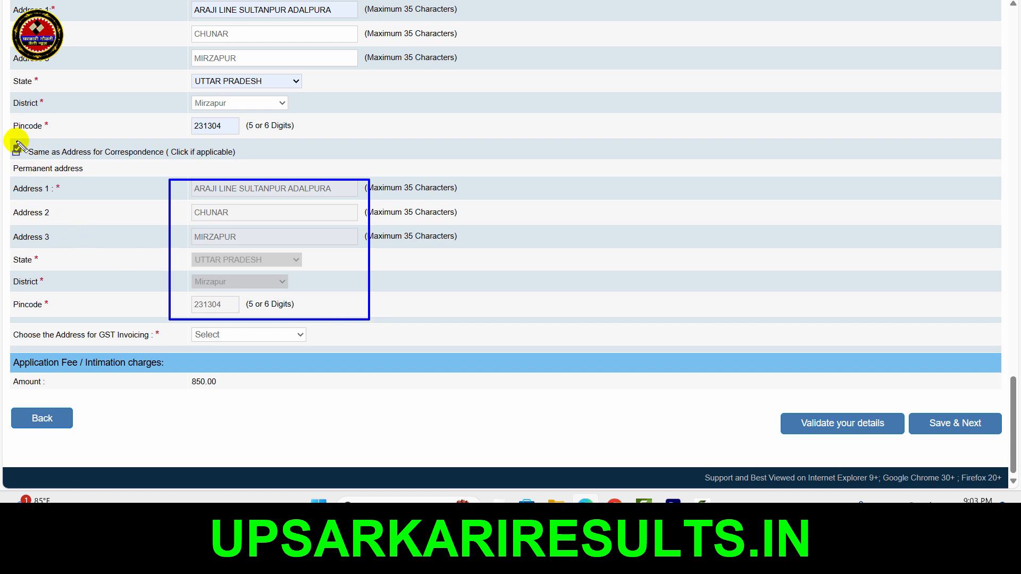
drag(7, 141, 47, 161)
key(Escape)
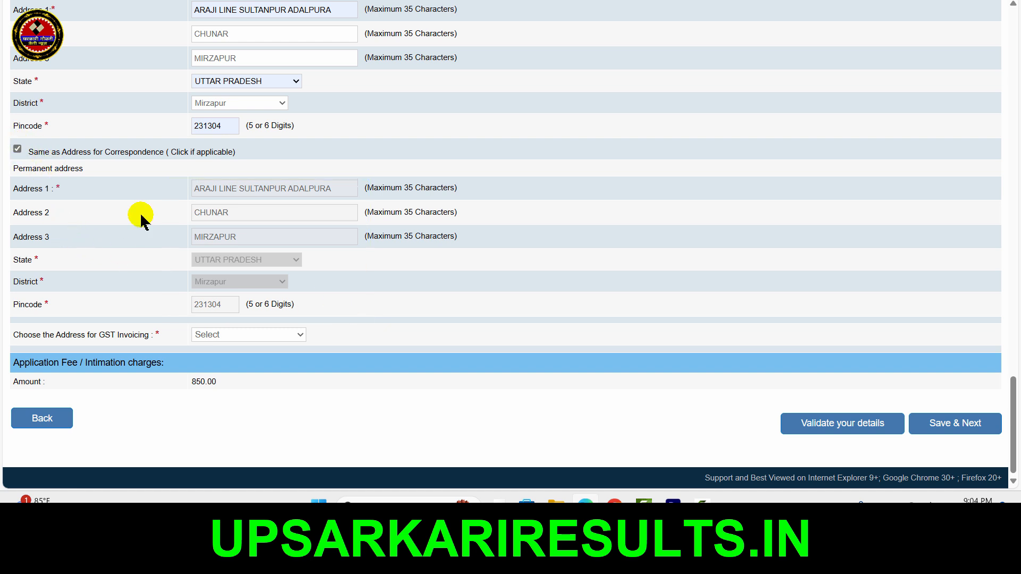
click(286, 340)
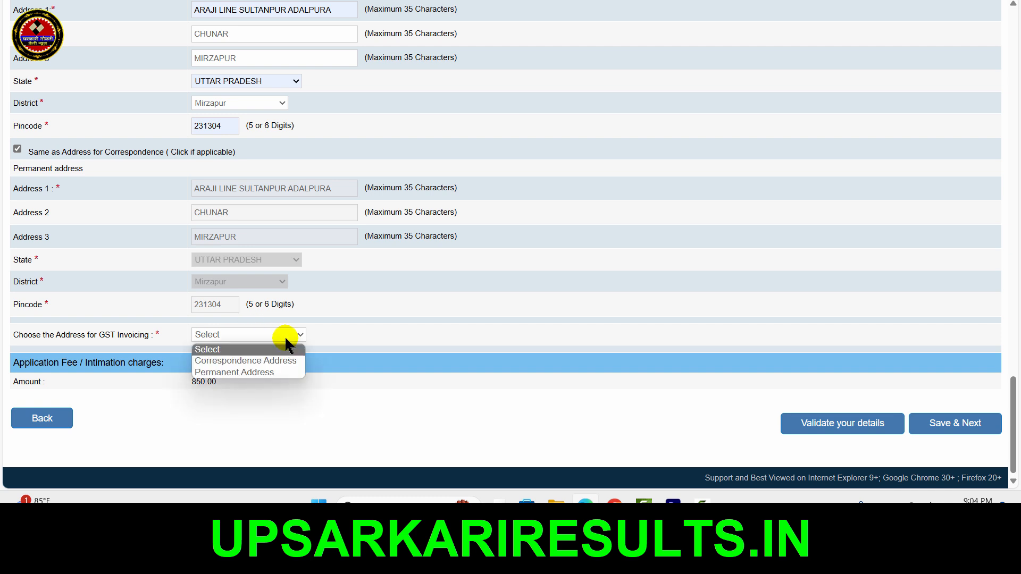
click(232, 373)
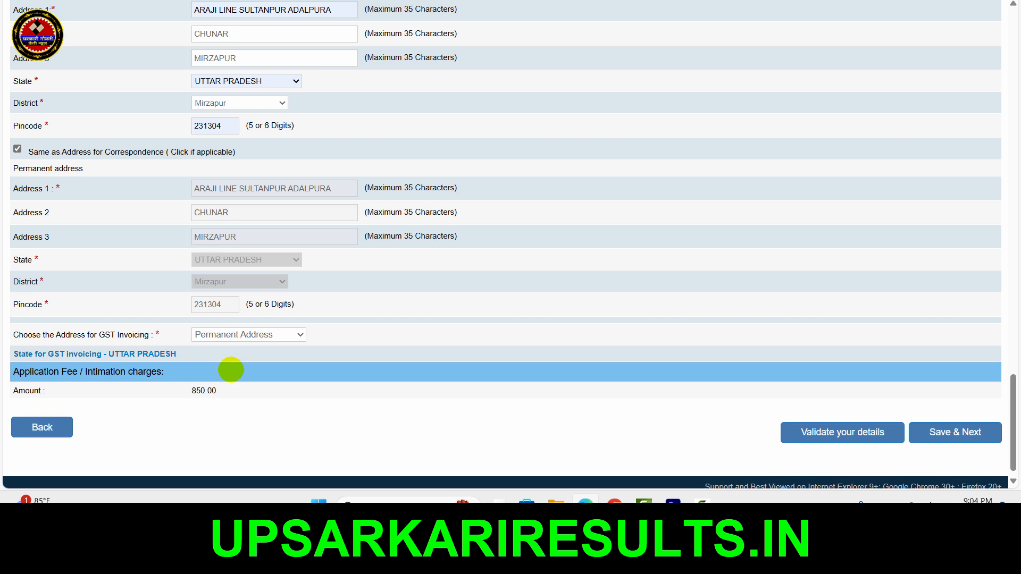
Point out the application fee amount and the options for validating and saving the details
mouse_move(179, 374)
mouse_down()
mouse_move(206, 401)
mouse_move(231, 404)
mouse_up()
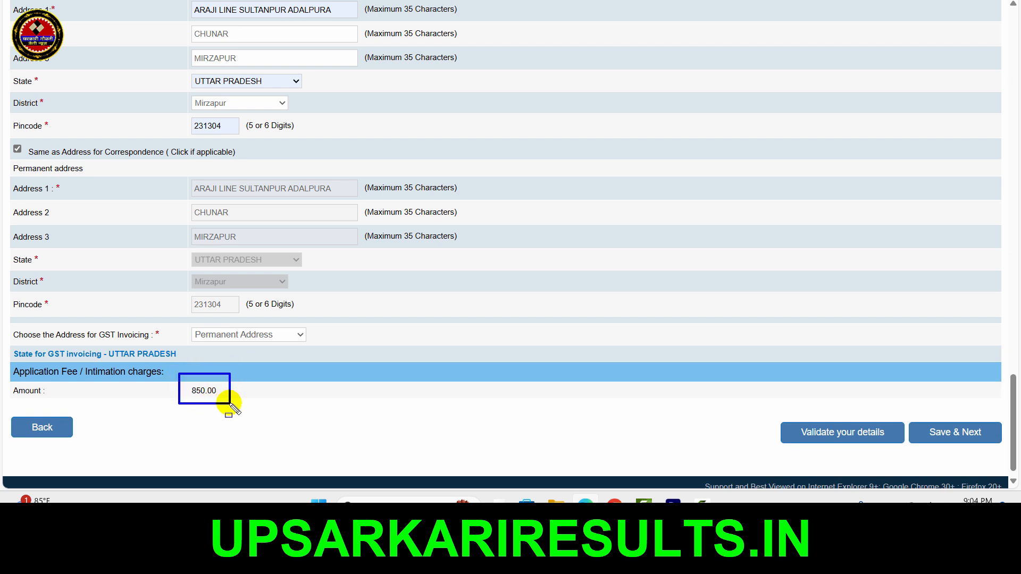
mouse_move(755, 415)
mouse_down()
mouse_move(932, 454)
mouse_move(1006, 452)
mouse_up()
key(Escape)
key(ctrl+shift+d)
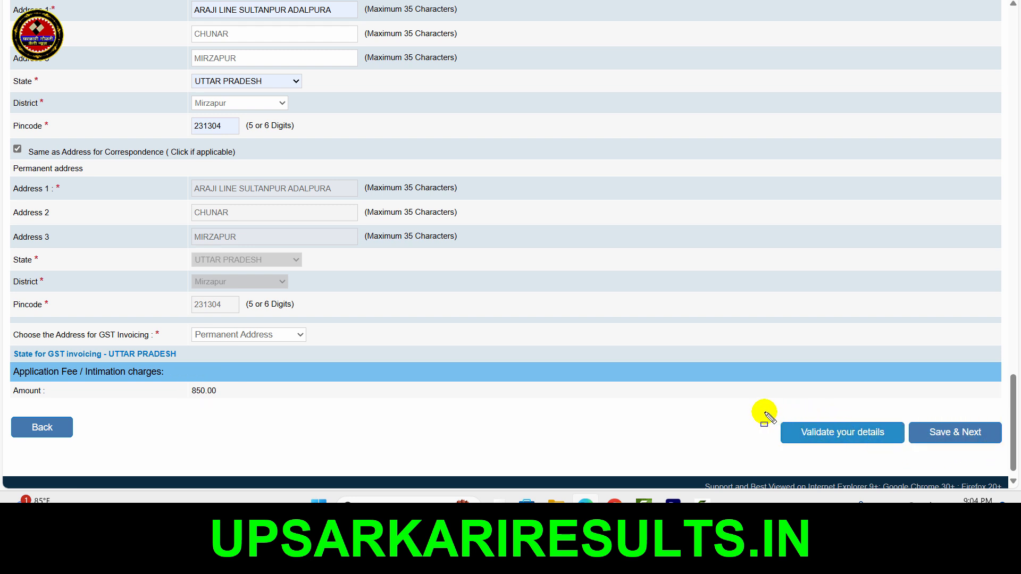
mouse_move(765, 412)
mouse_down()
mouse_move(857, 449)
mouse_move(901, 454)
mouse_up()
key(Escape)
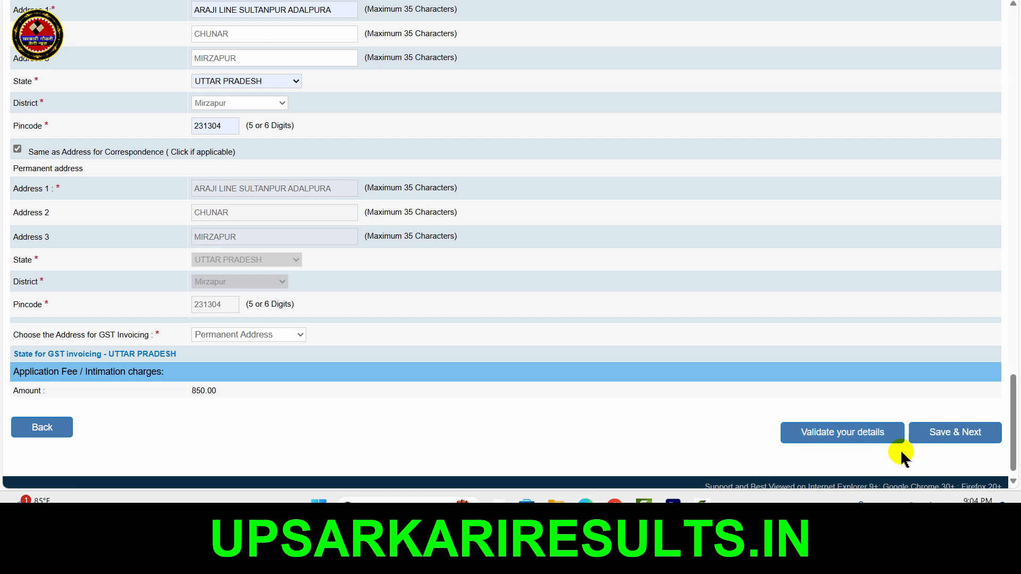
Validate the entered basic details, then save them and proceed to the Qualification / Experience / Languages section
click(873, 440)
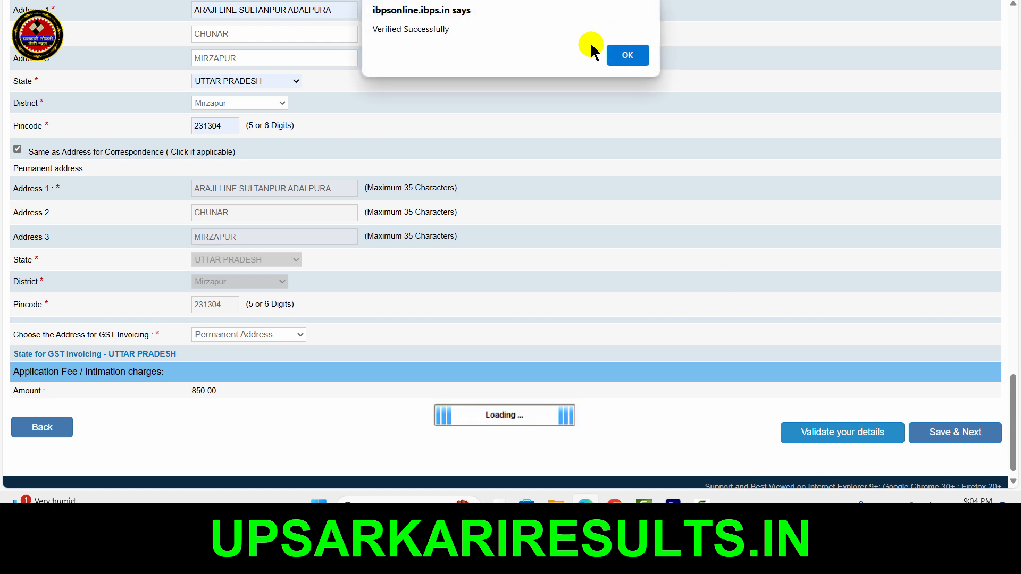
click(635, 57)
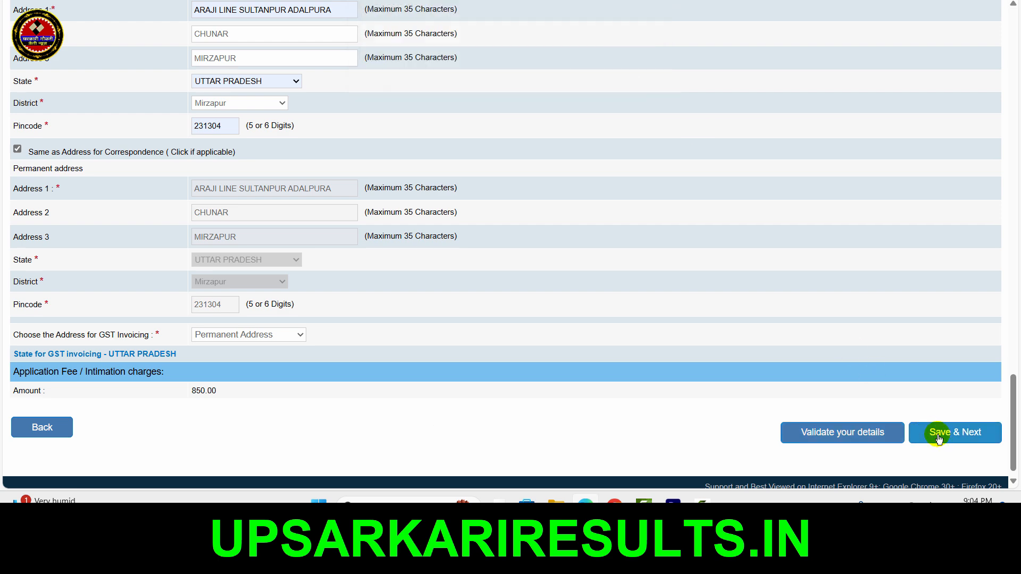
click(957, 441)
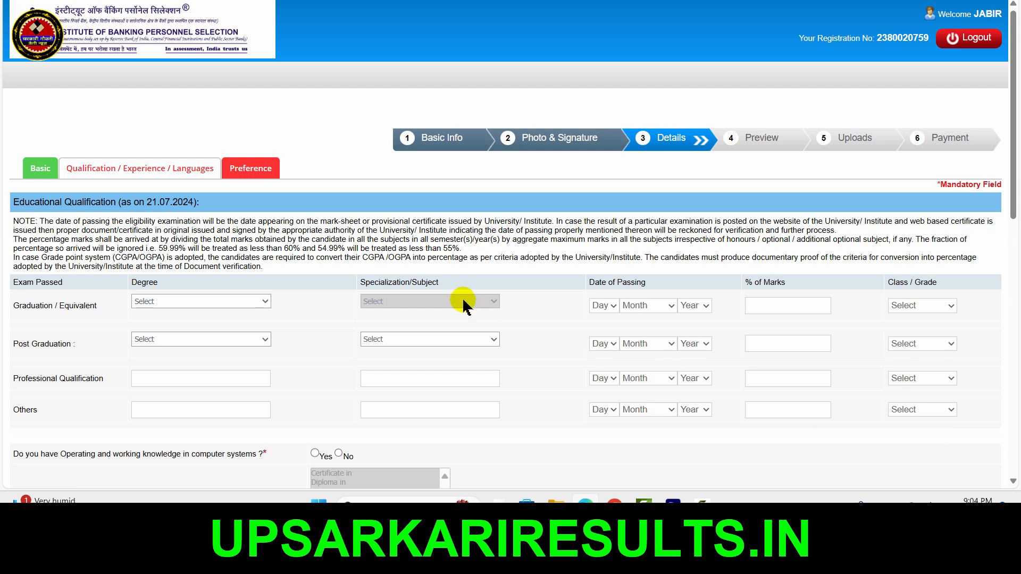
Examine the educational qualification cut-off date and the note on how percentage marks are treated
scroll(461, 298, down, 2)
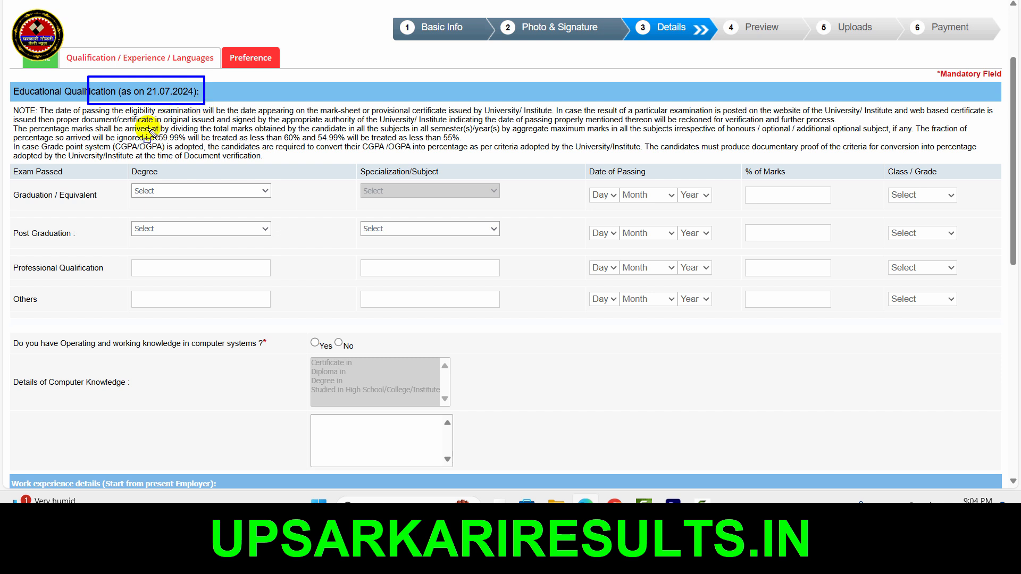
drag(148, 129, 186, 146)
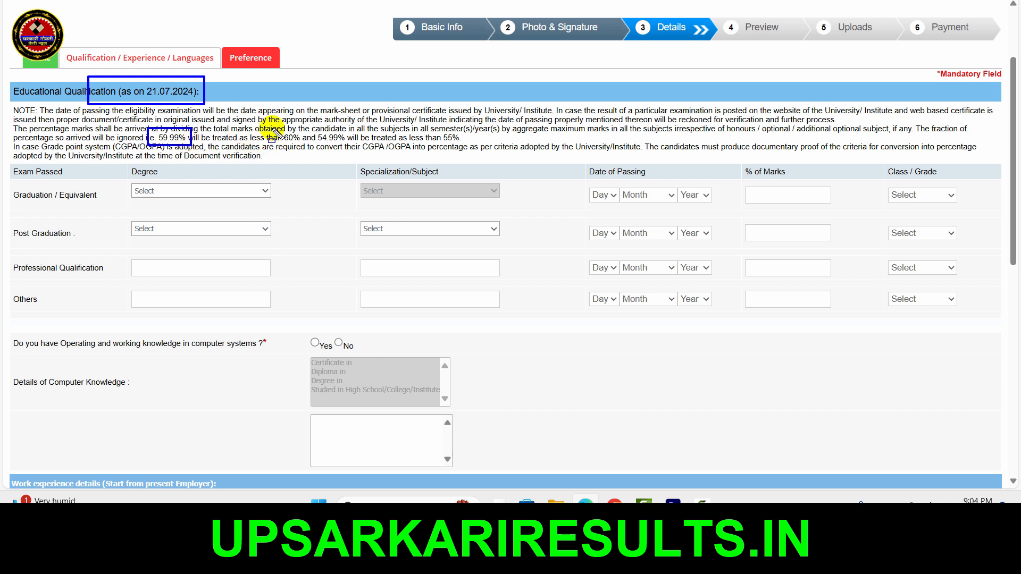
mouse_move(272, 128)
mouse_down()
mouse_move(294, 142)
mouse_move(341, 141)
mouse_up()
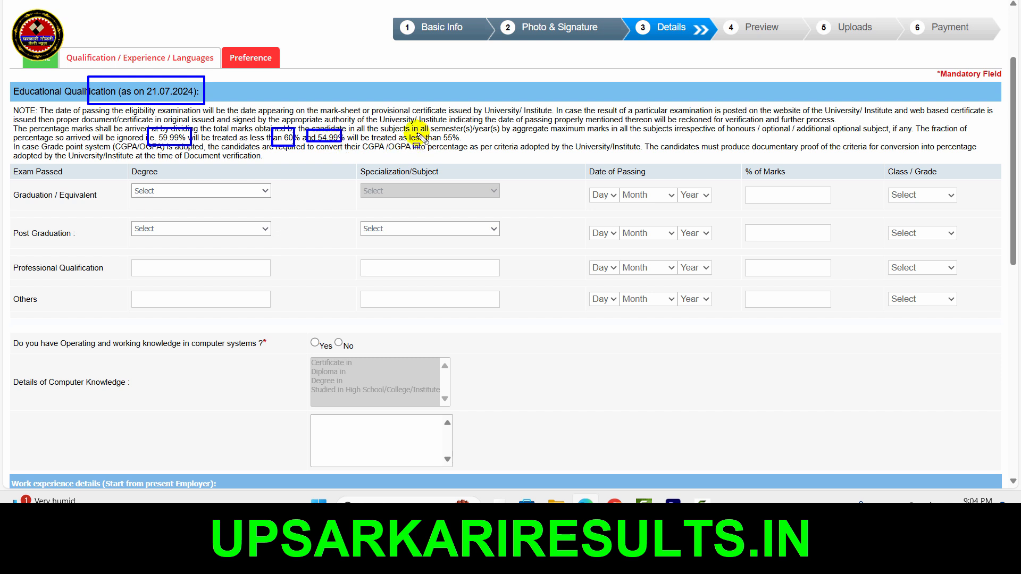
key(Escape)
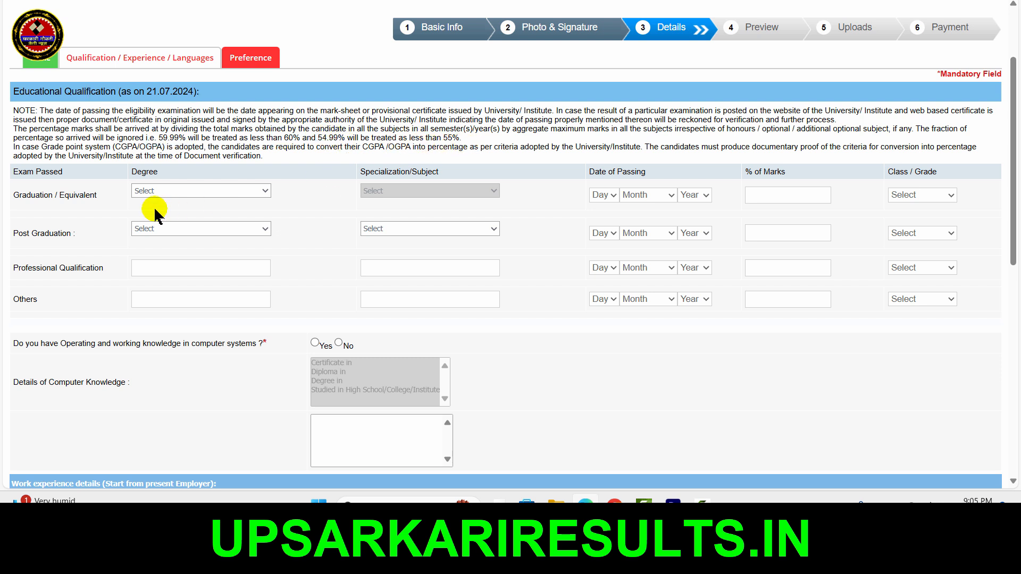
Enter the graduation as Bachelor of Arts (B.A.) in English Literature, with 06 June 2021 as the date of passing
click(226, 193)
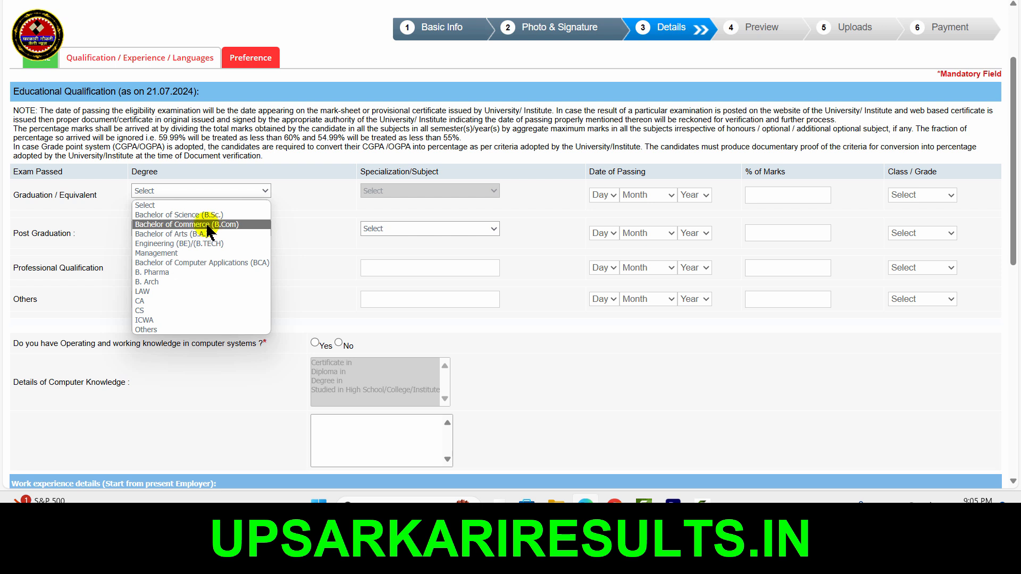
click(186, 234)
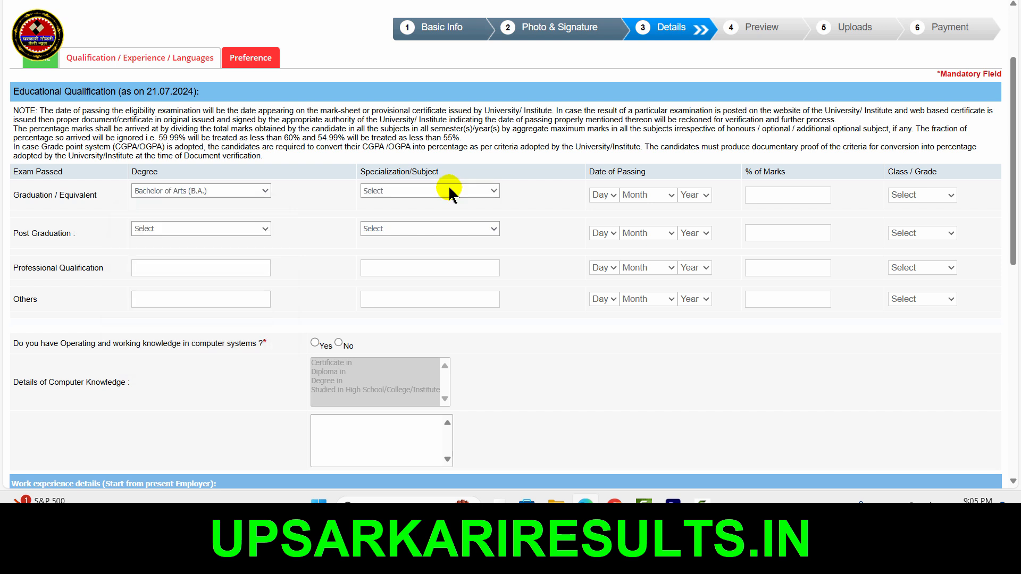
click(449, 191)
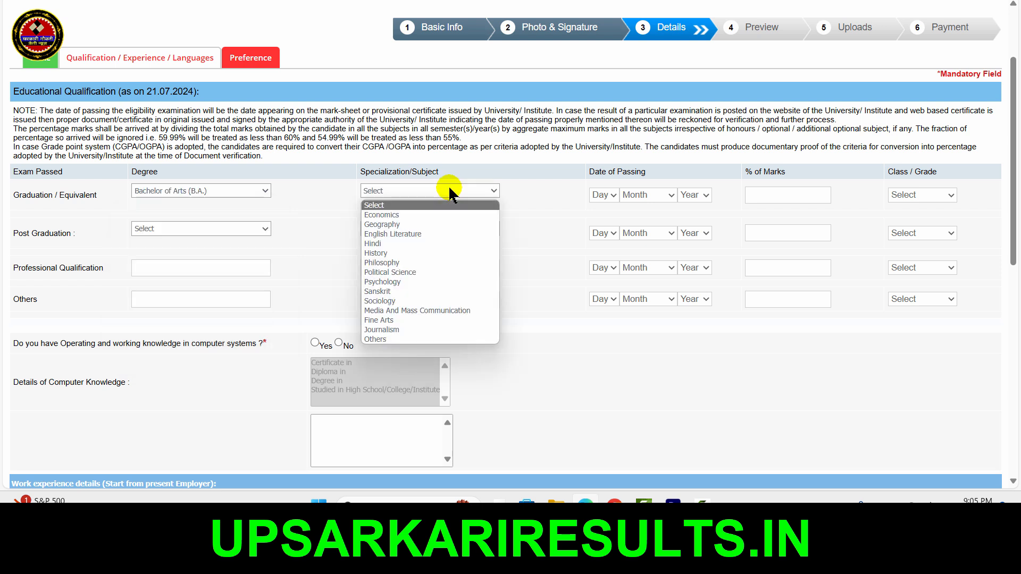
click(431, 235)
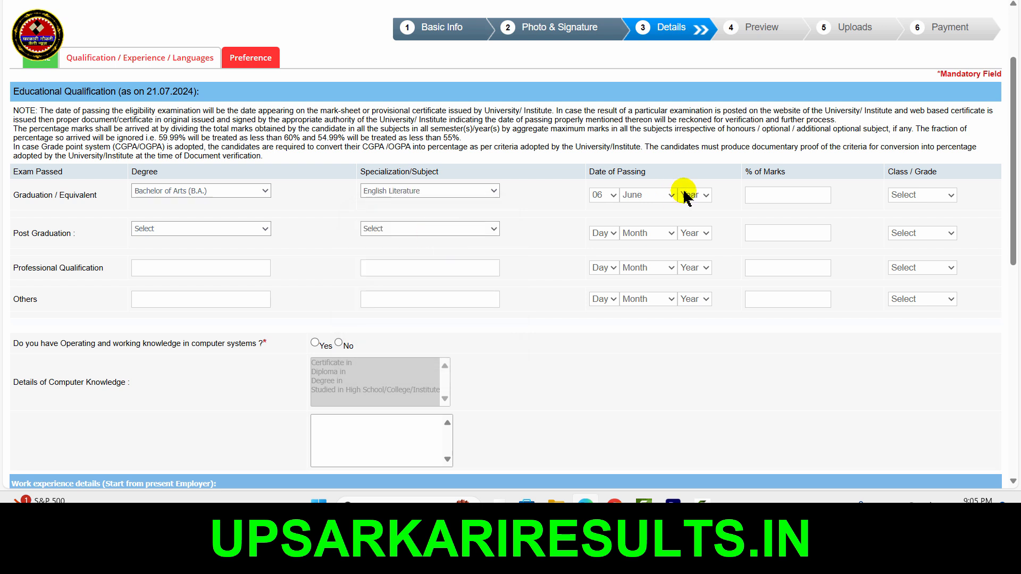
click(694, 195)
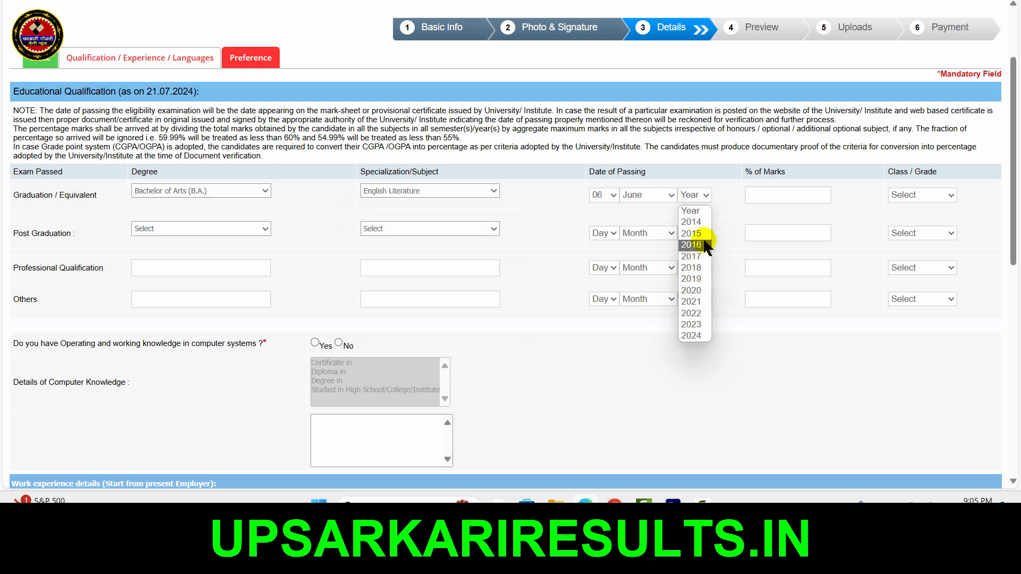
click(693, 305)
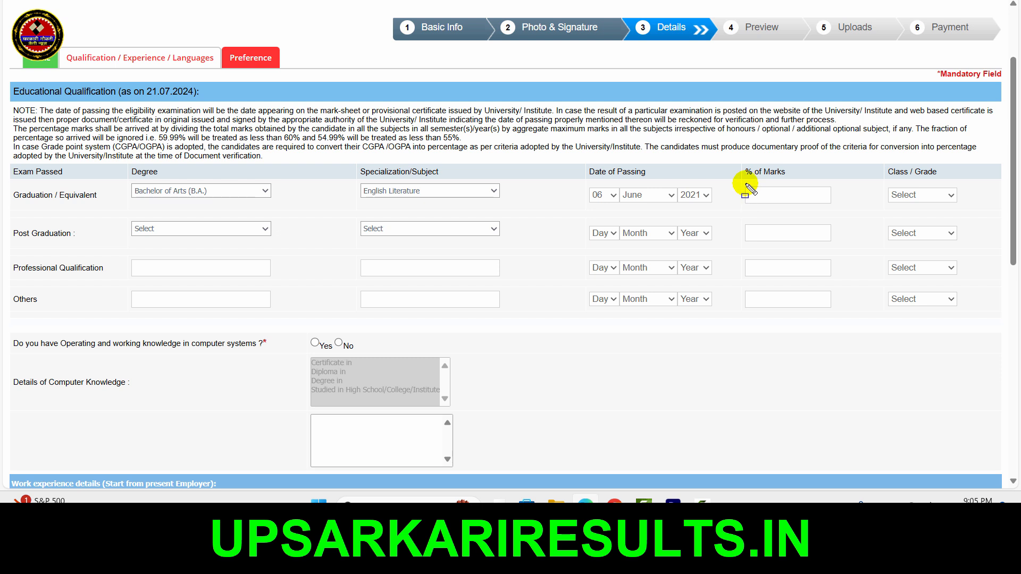
Set the graduation marks to 92 percent and the class to First Class
click(790, 192)
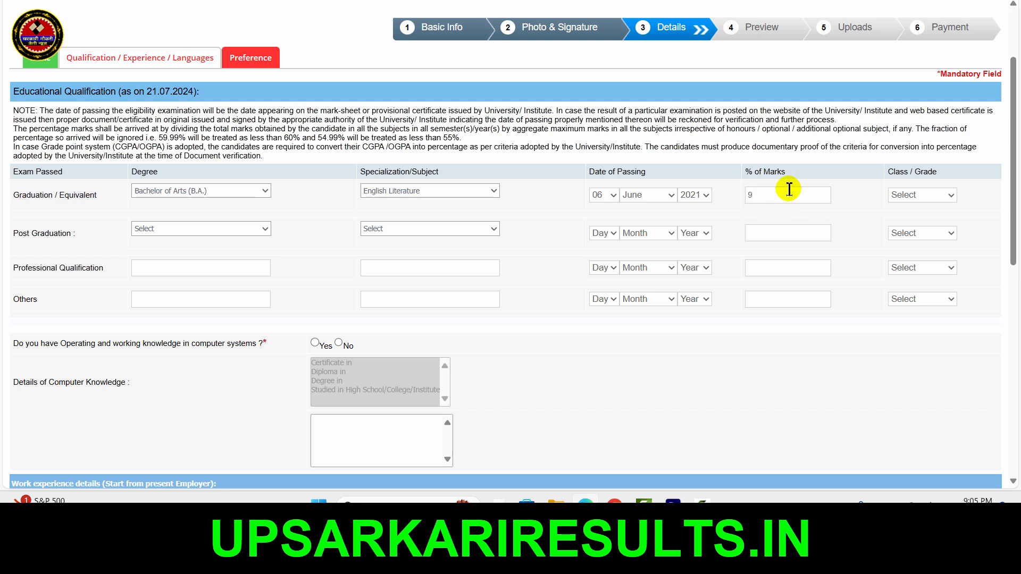
text(92)
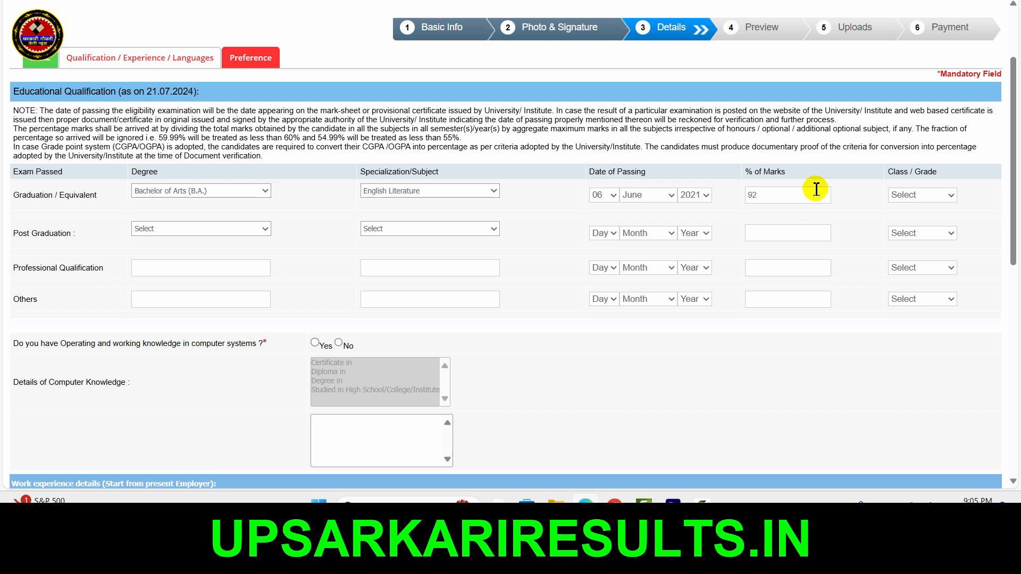
click(905, 194)
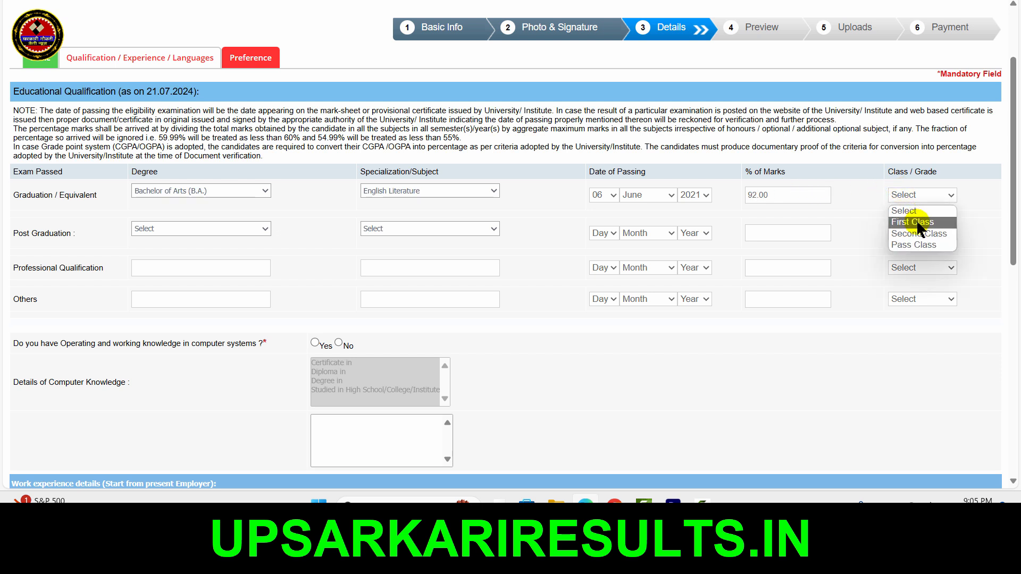
click(913, 222)
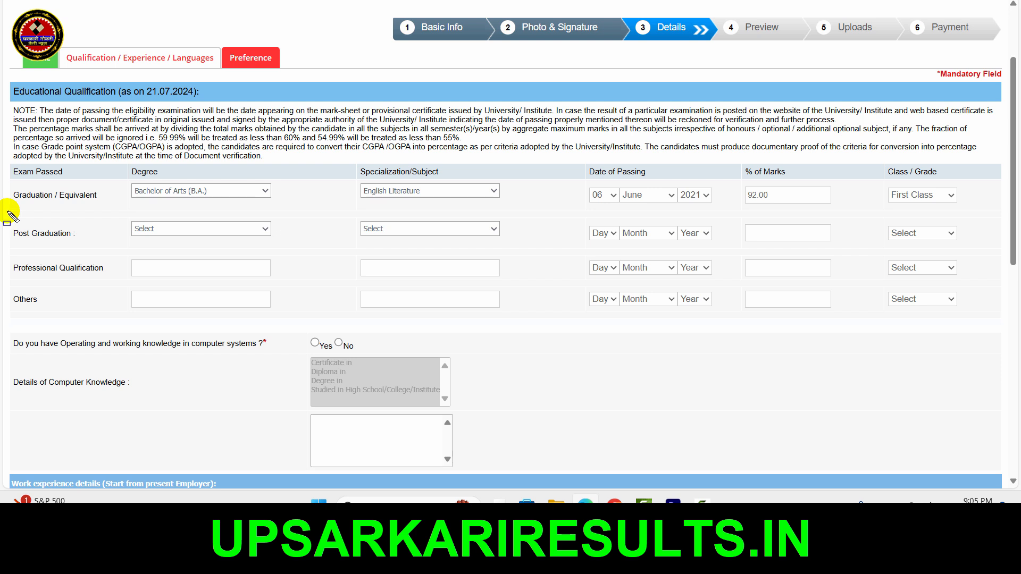
Point out the Post Graduation, Professional Qualification and Others rows with their entry fields
drag(11, 217, 88, 249)
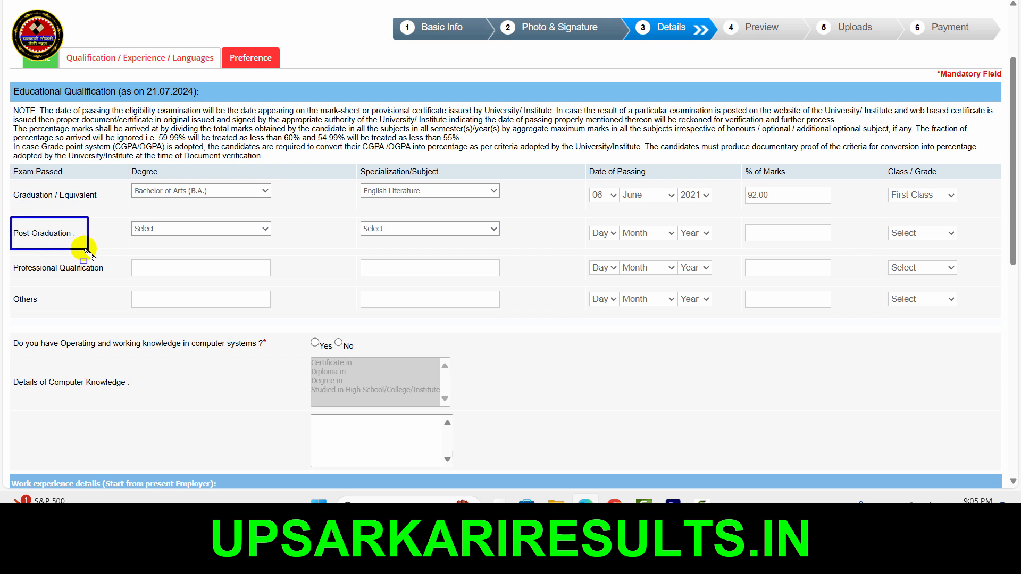
mouse_move(11, 263)
mouse_down()
mouse_move(109, 297)
mouse_move(110, 314)
mouse_up()
mouse_move(132, 220)
mouse_down()
mouse_move(216, 246)
mouse_move(973, 342)
mouse_up()
key(Escape)
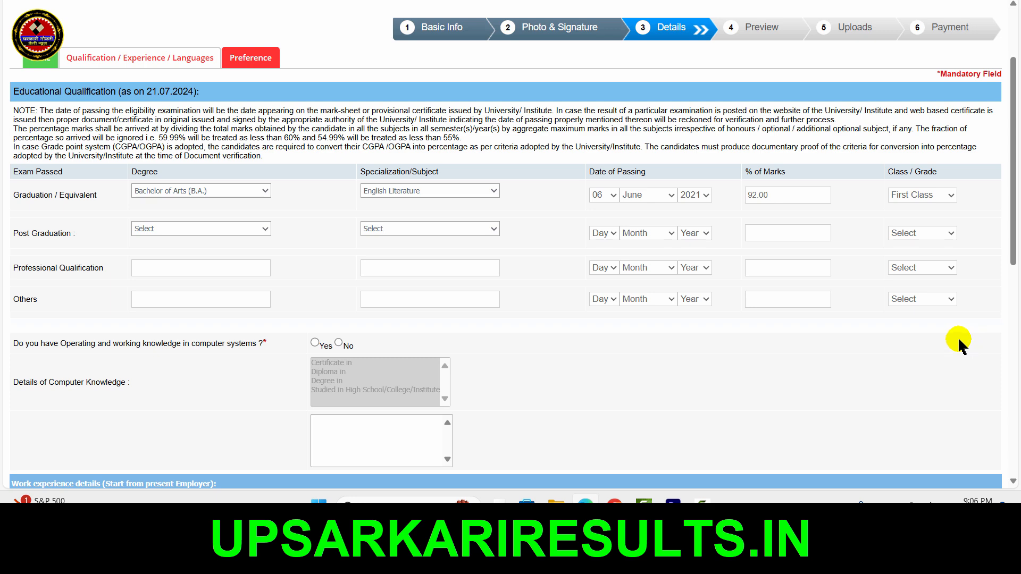
Confirm working knowledge of computer systems and specify it as a Diploma in Computer Operations
scroll(733, 337, down, 3)
scroll(734, 340, down, 1)
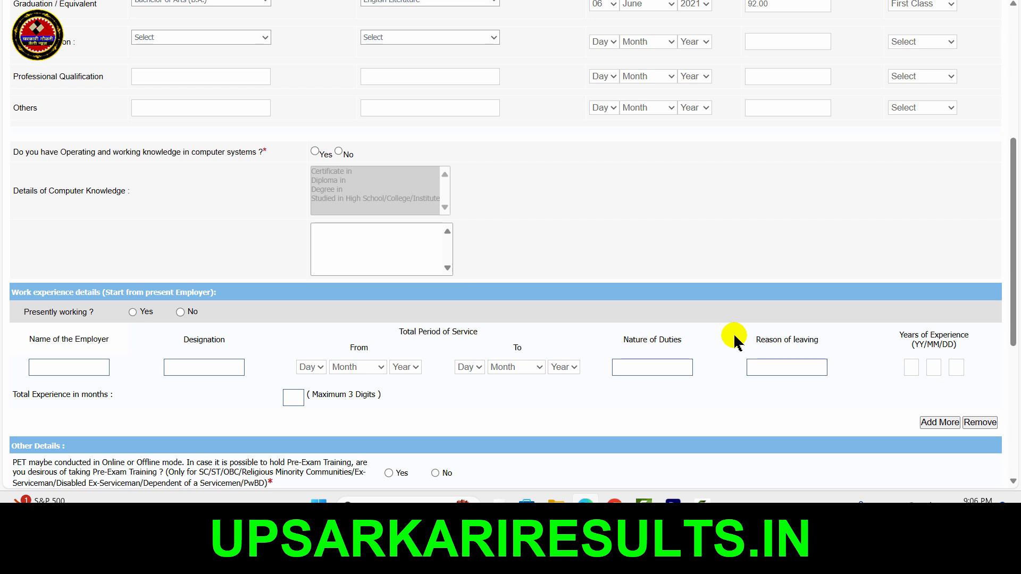
click(315, 151)
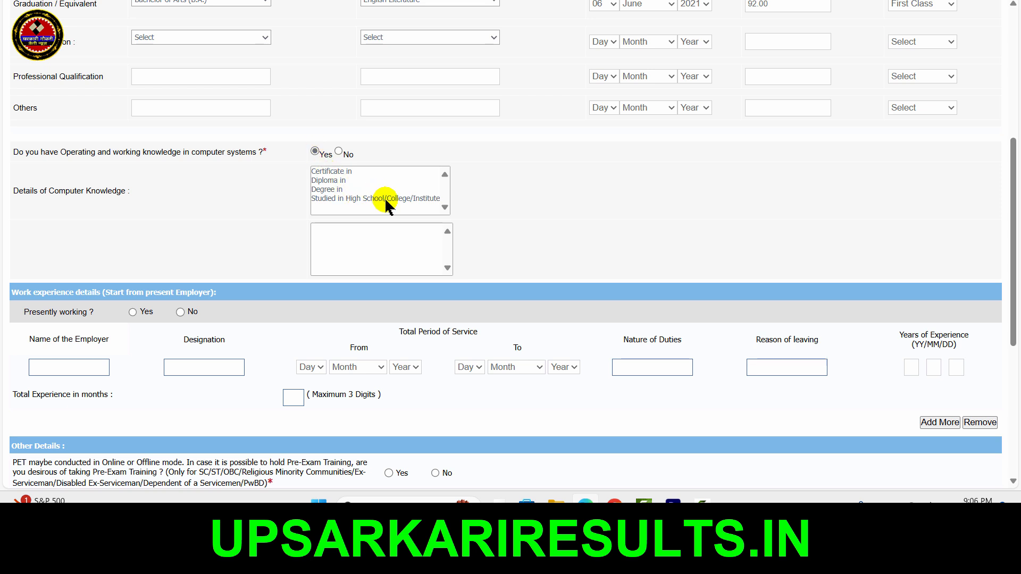
click(329, 180)
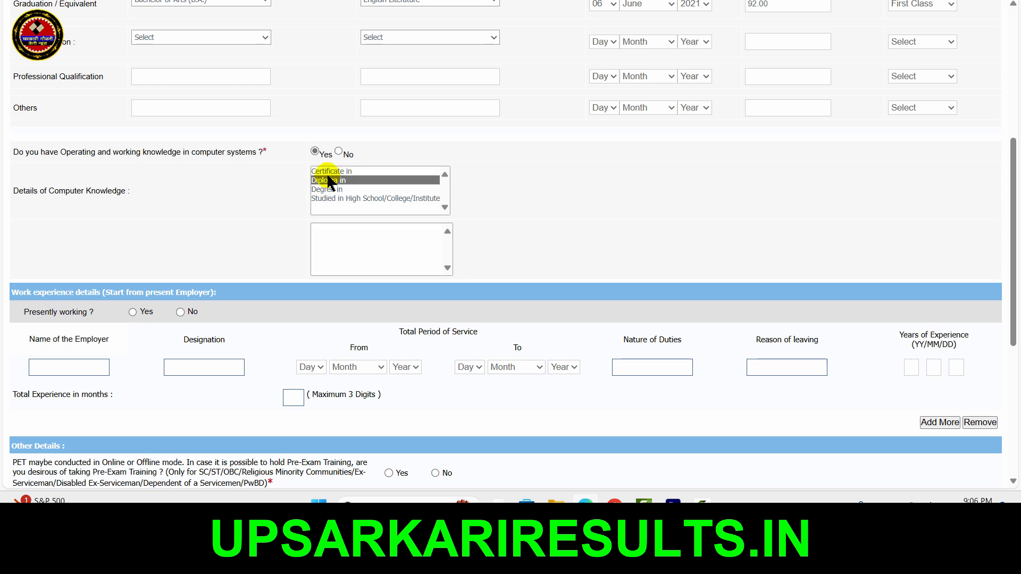
click(356, 228)
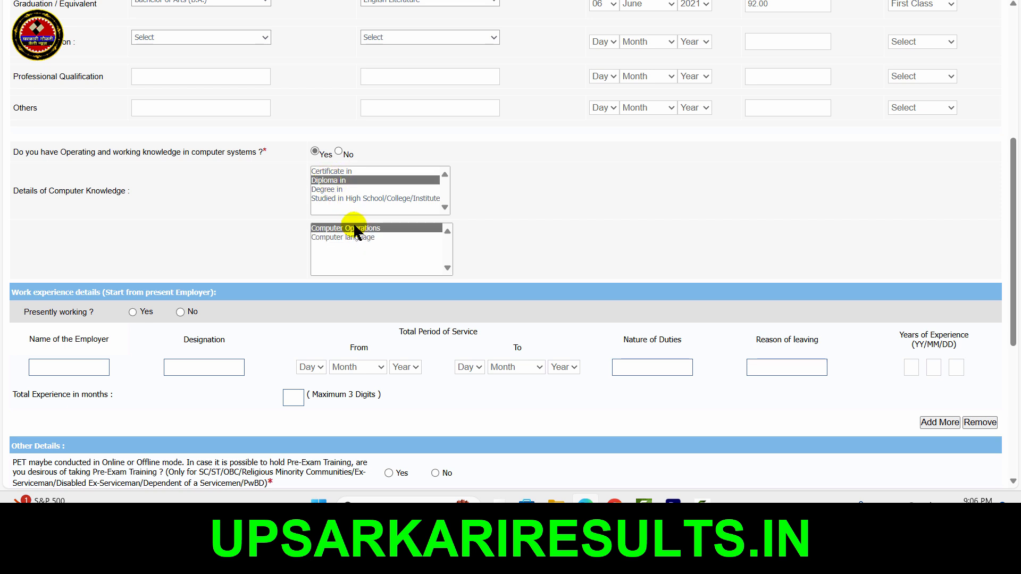
Examine the work experience section, including the employer name, designation and period of service fields
scroll(372, 258, down, 2)
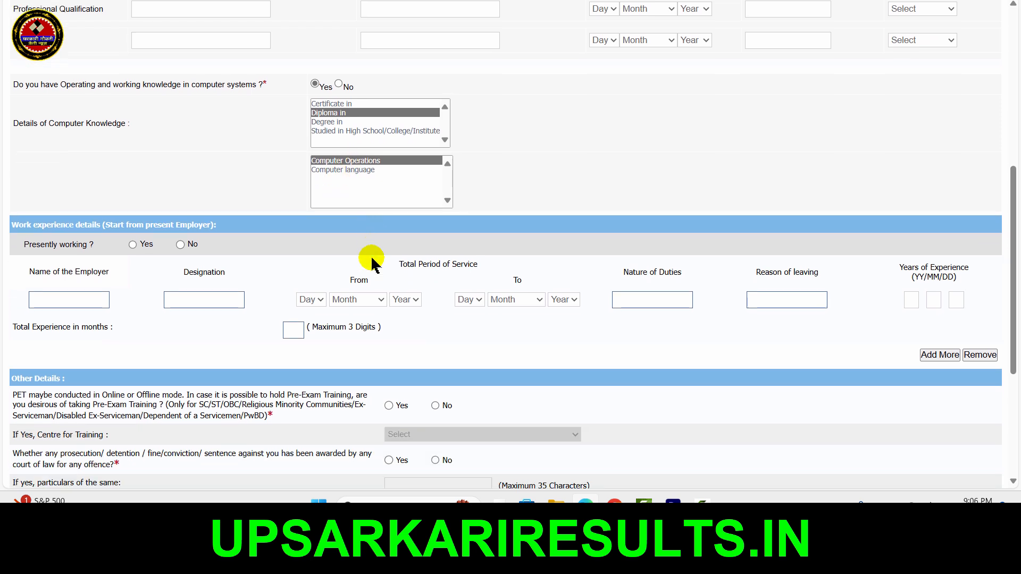
scroll(371, 258, down, 2)
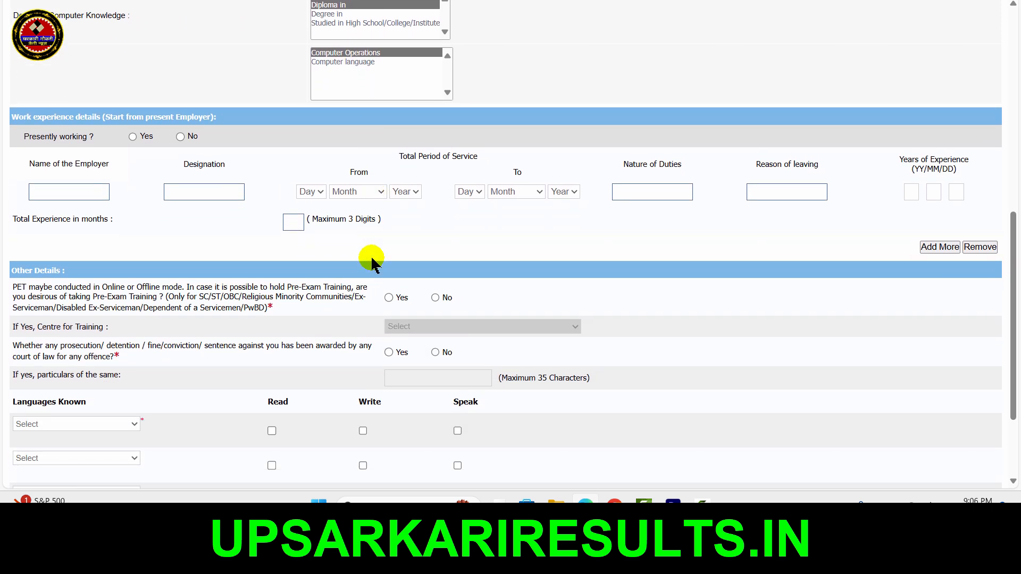
scroll(108, 202, down, 1)
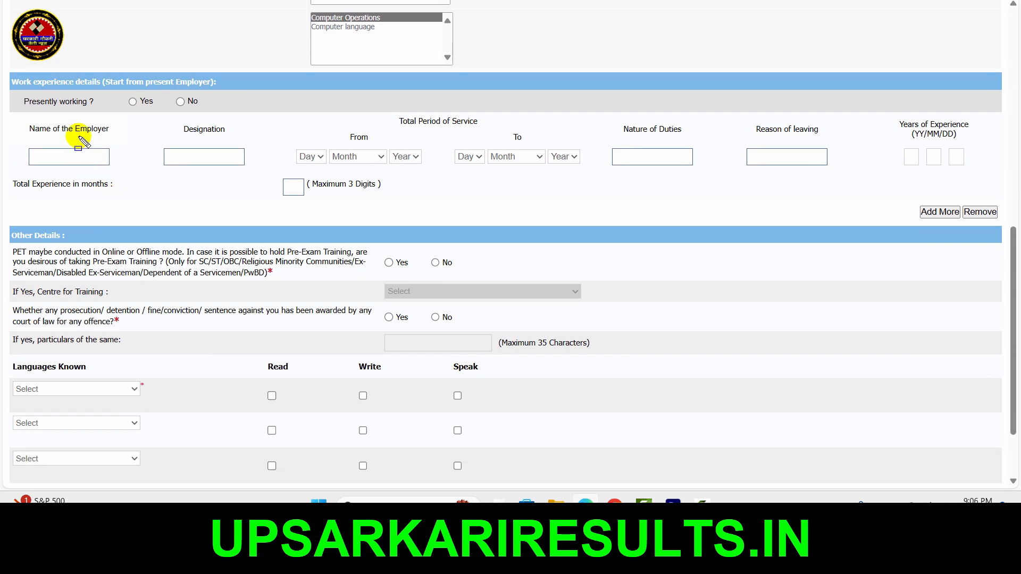
mouse_move(16, 112)
mouse_down()
mouse_move(626, 238)
mouse_move(762, 215)
mouse_move(930, 217)
mouse_move(998, 190)
mouse_move(965, 202)
mouse_move(976, 201)
mouse_up()
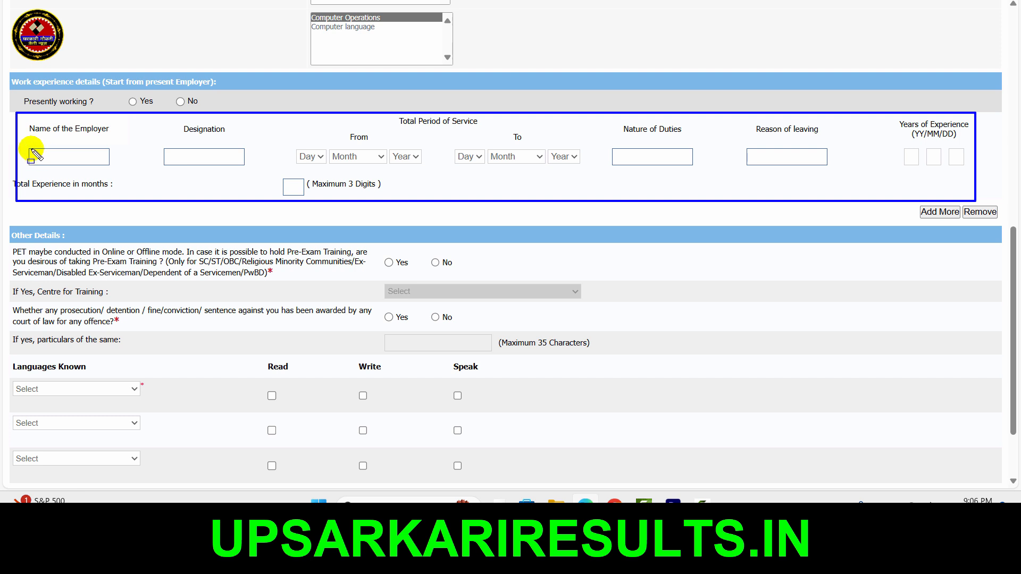
drag(29, 149, 104, 169)
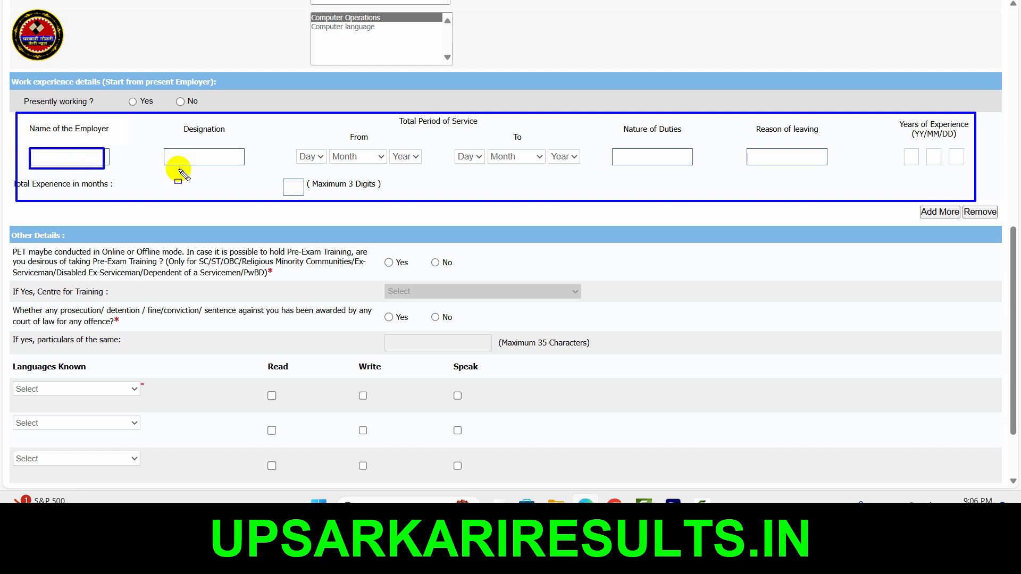
mouse_move(168, 151)
mouse_down()
mouse_move(231, 164)
mouse_move(306, 153)
mouse_move(407, 175)
mouse_up()
drag(455, 146, 560, 166)
key(Escape)
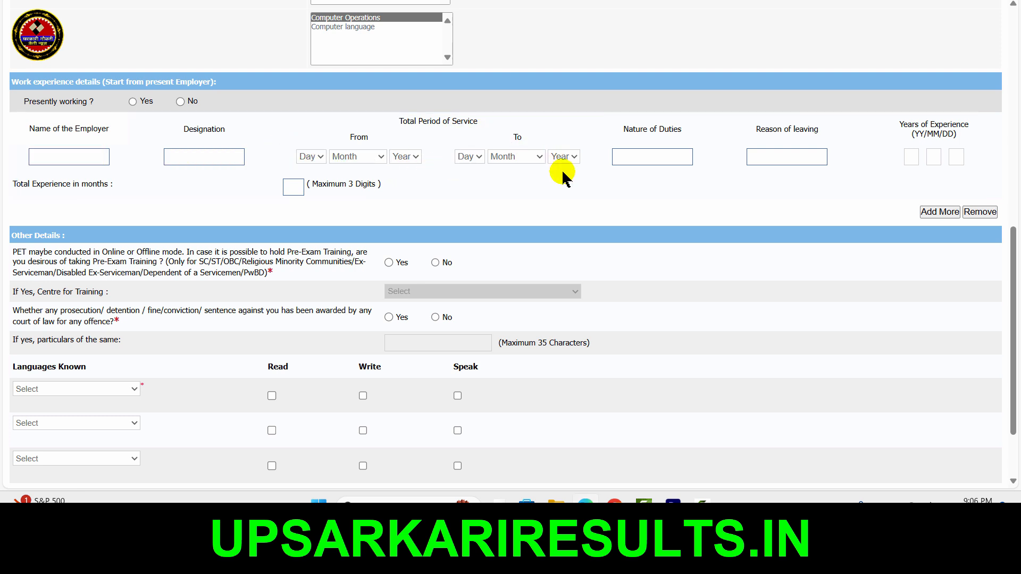
Mark the candidate as presently working, and point out the service period, nature of duties and reason of leaving fields
click(133, 102)
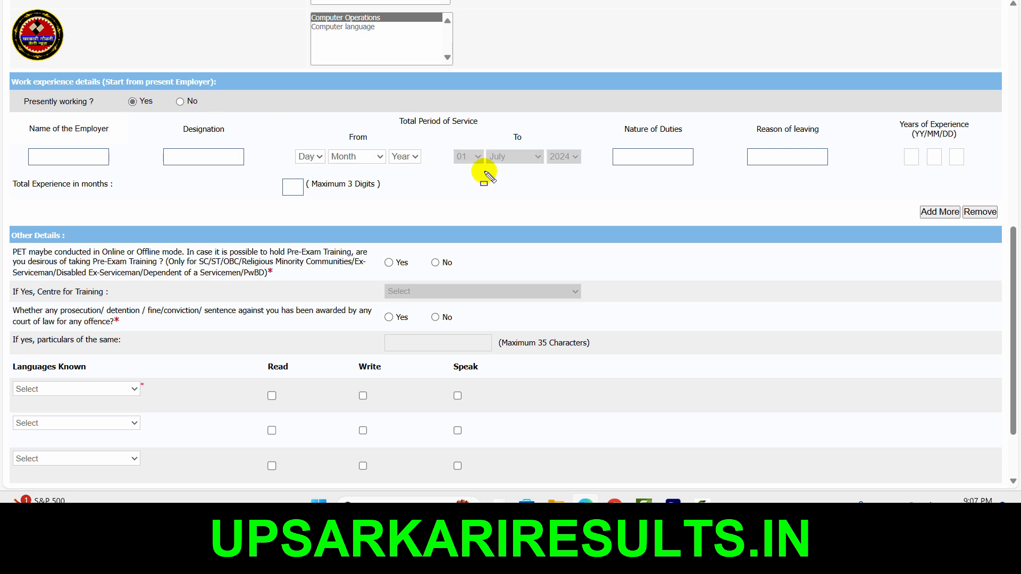
drag(443, 139, 597, 181)
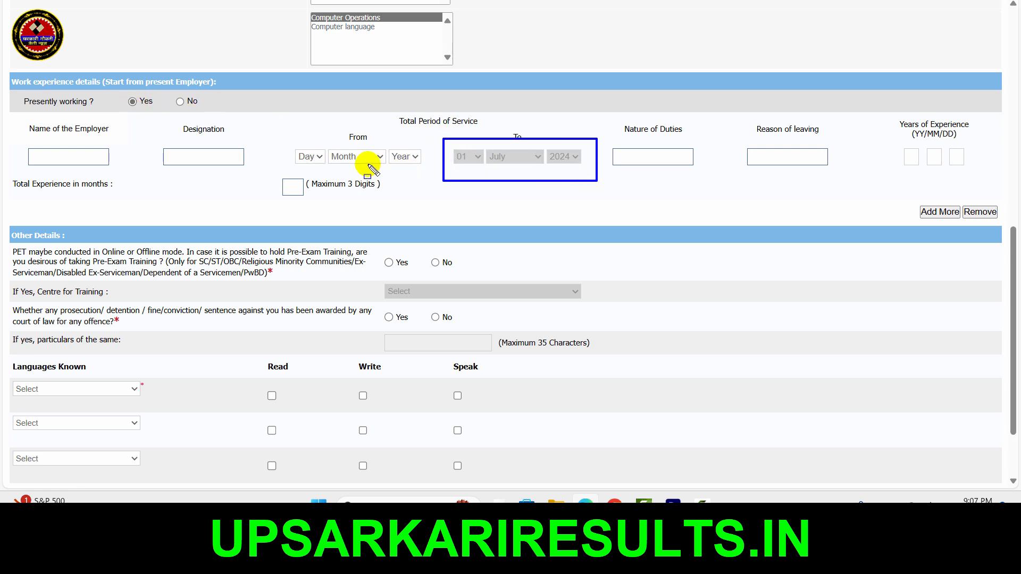
drag(286, 139, 422, 164)
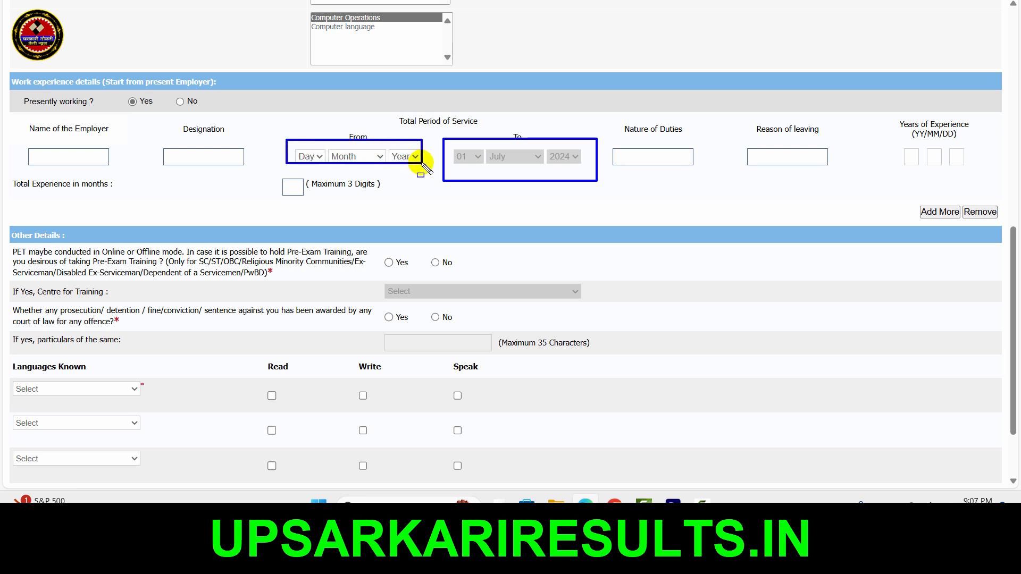
drag(616, 140, 694, 169)
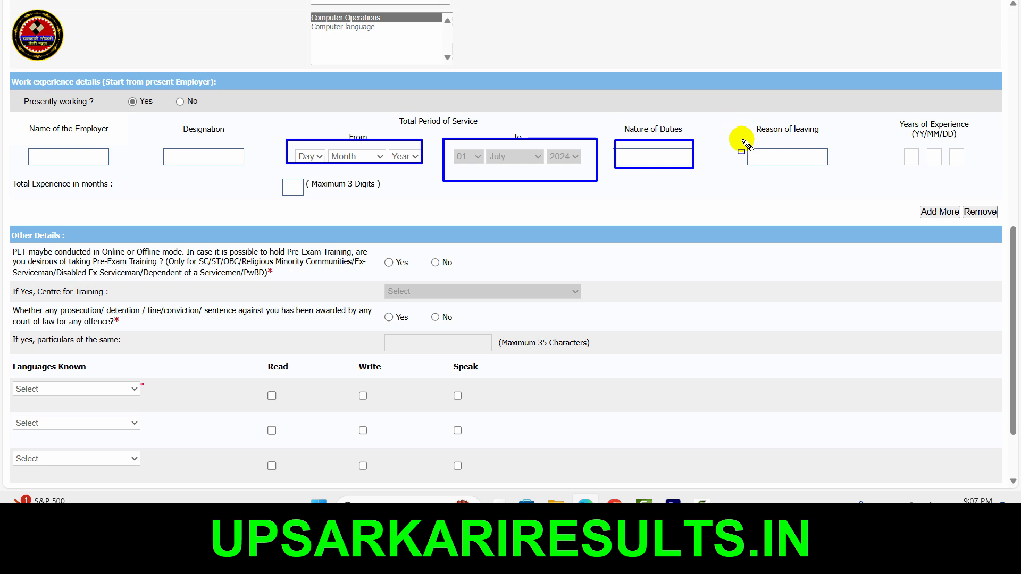
drag(746, 145, 828, 171)
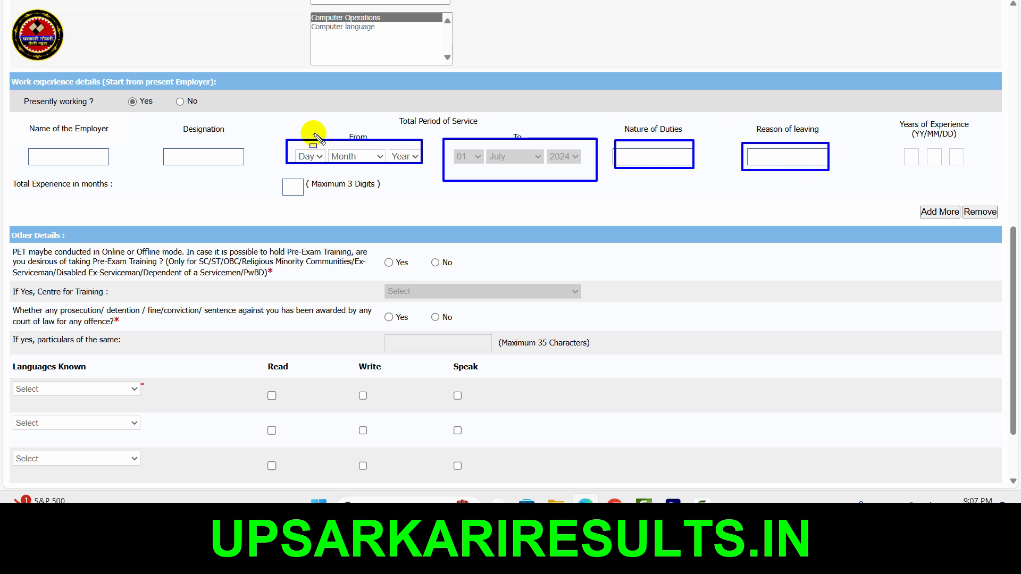
drag(119, 88, 149, 99)
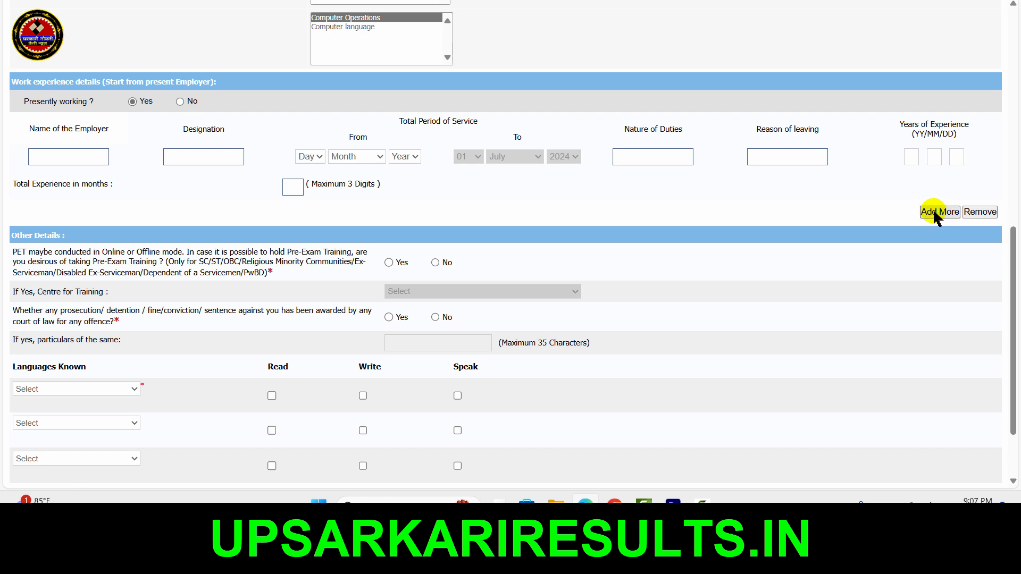
Opt for Pre-Exam Training and browse the list of available training centres
scroll(472, 191, down, 3)
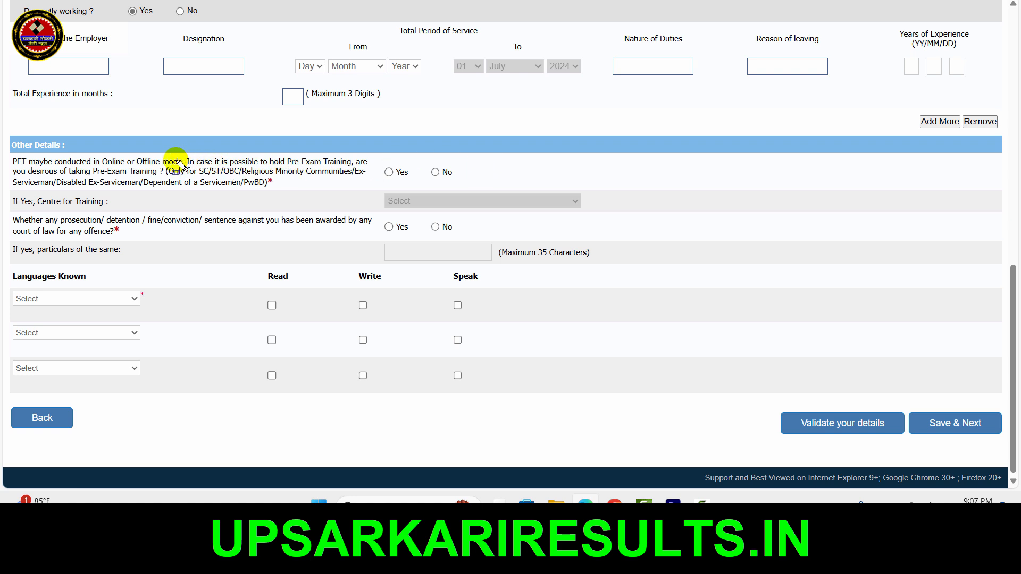
mouse_move(161, 157)
mouse_down()
mouse_move(362, 201)
mouse_move(381, 181)
mouse_up()
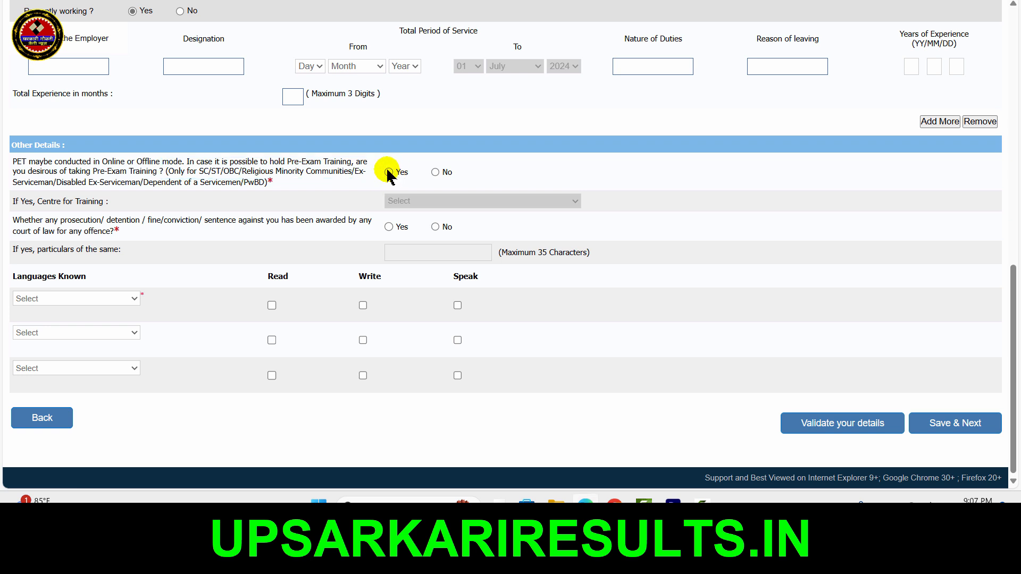
click(390, 172)
click(454, 200)
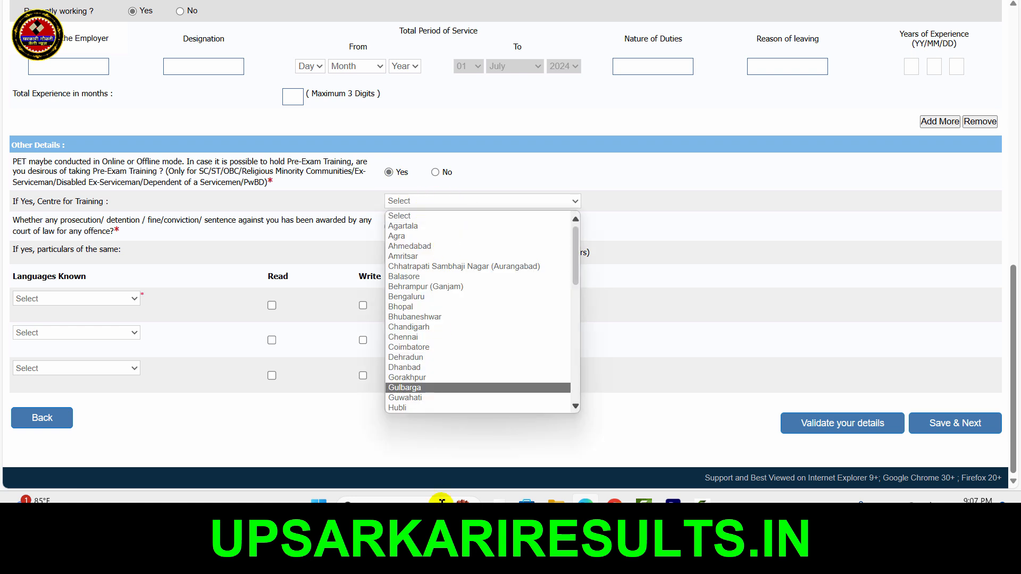
scroll(481, 298, down, 1)
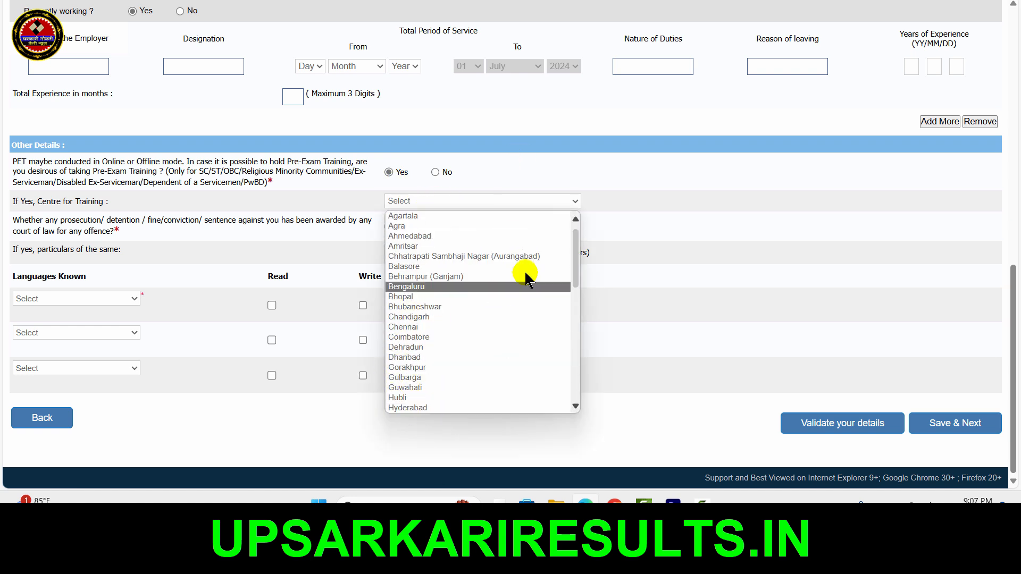
Answer No to both the Pre-Exam Training question and the question about prosecution, detention, fine or conviction
click(435, 172)
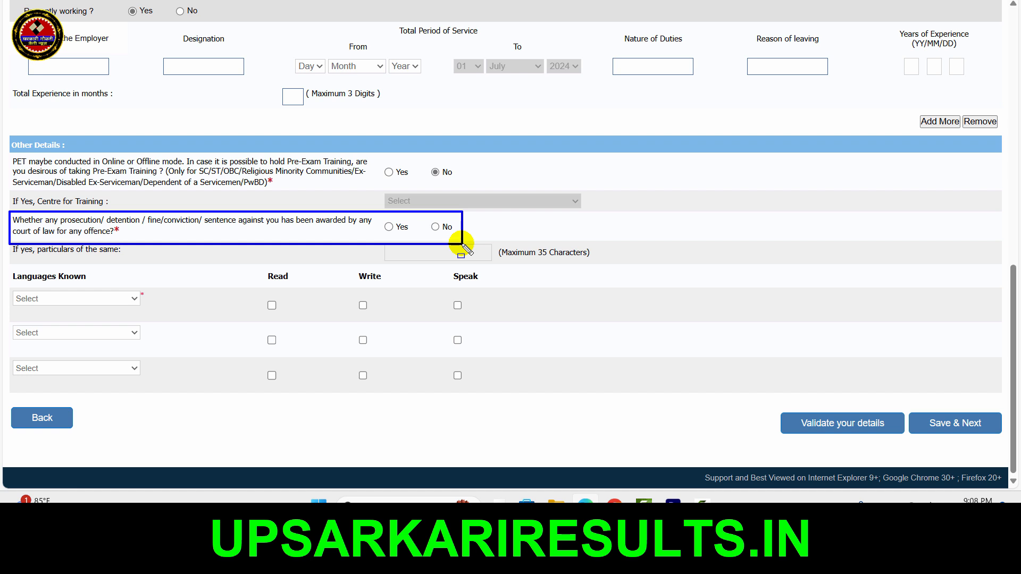
click(388, 227)
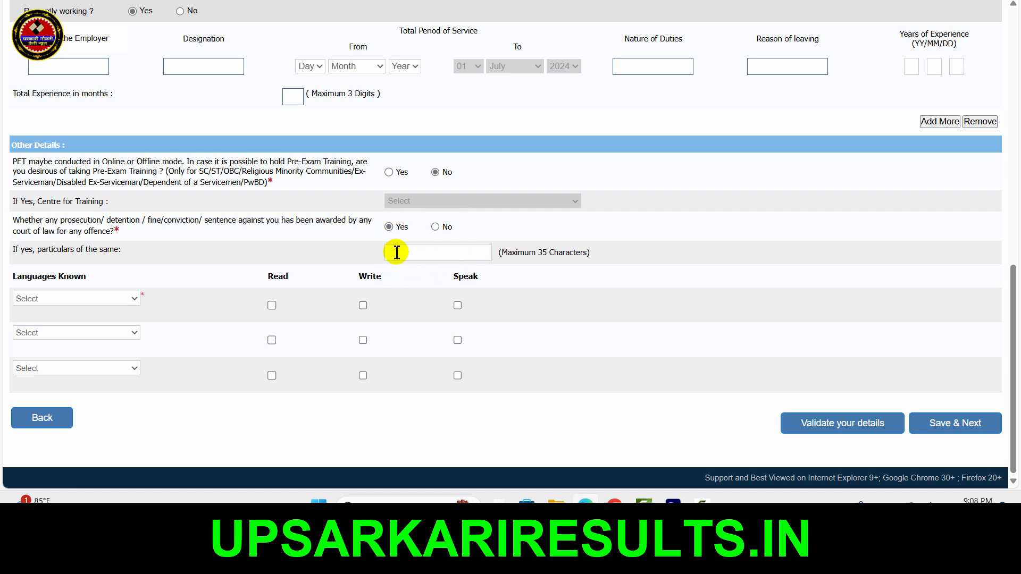
click(435, 228)
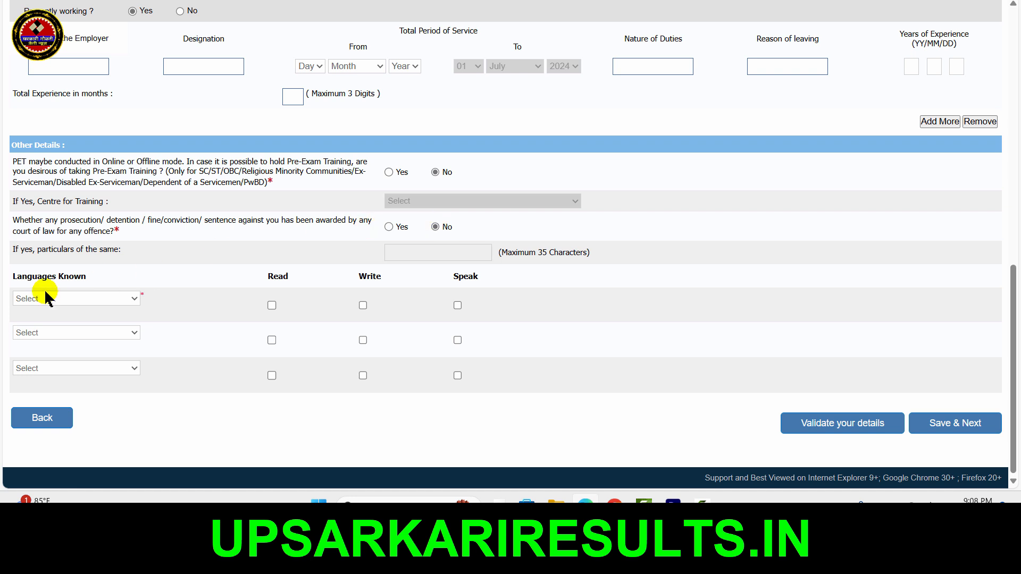
Add Hindi and English as known languages with Read, Write and Speak for both, and set Presently working to No
click(61, 298)
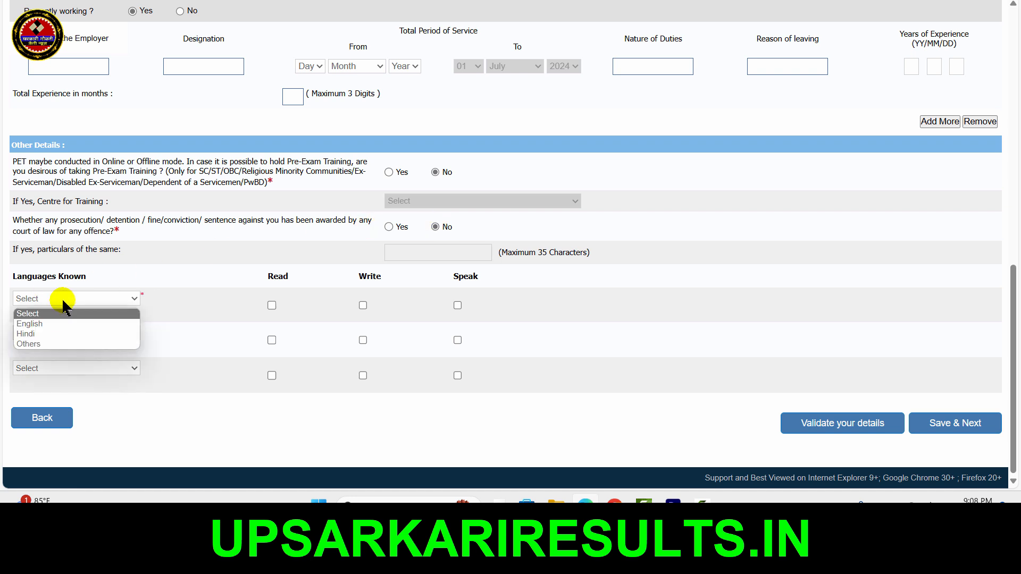
click(47, 333)
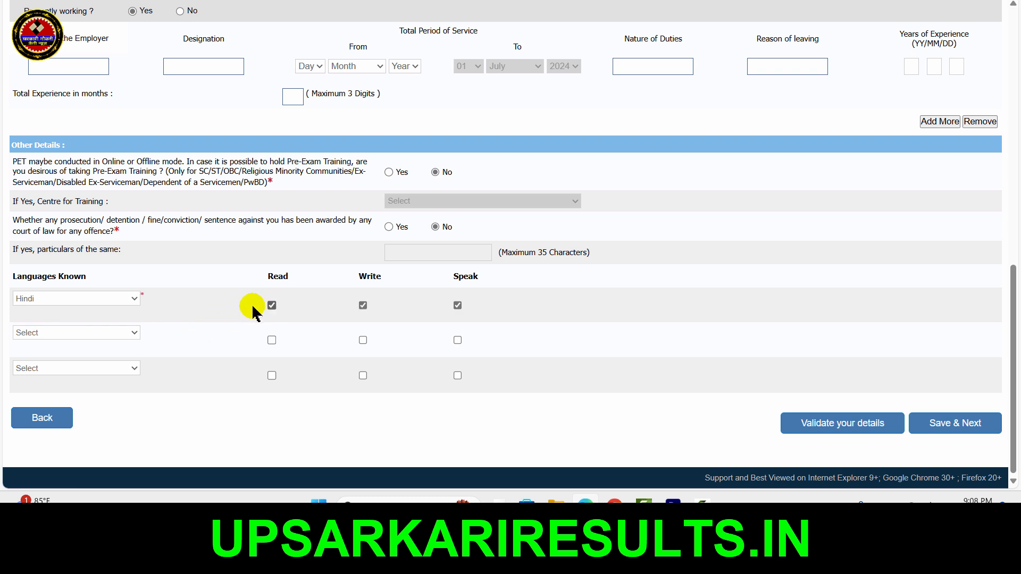
click(47, 332)
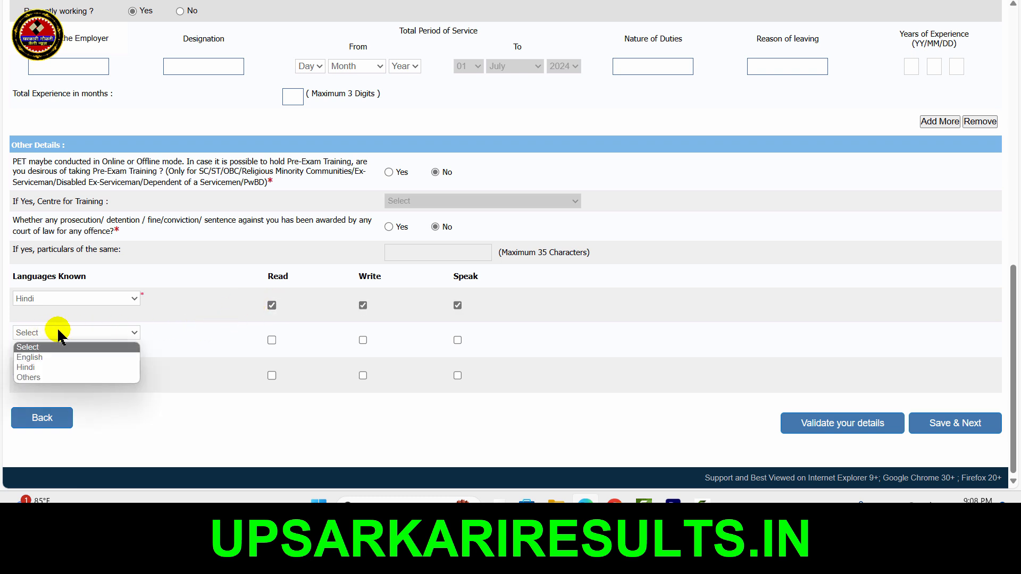
click(54, 357)
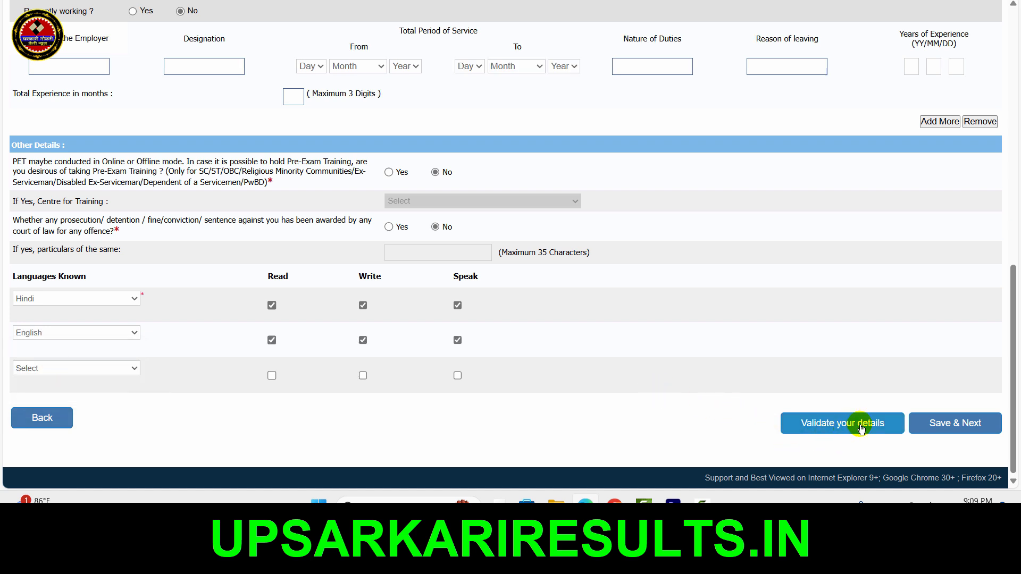
Validate the qualification, experience and language details, and save them to proceed to the bank preferences
click(863, 427)
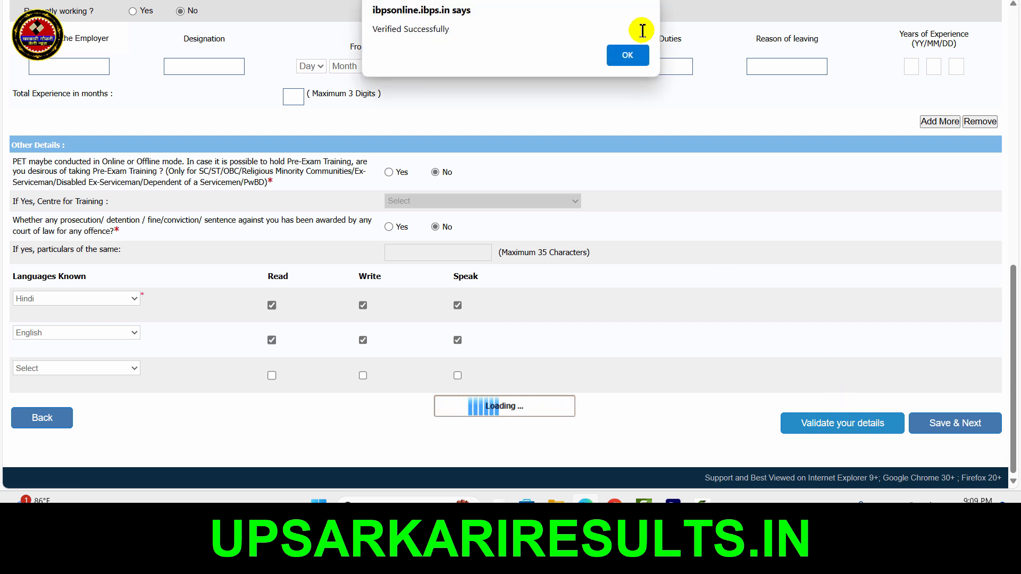
click(628, 55)
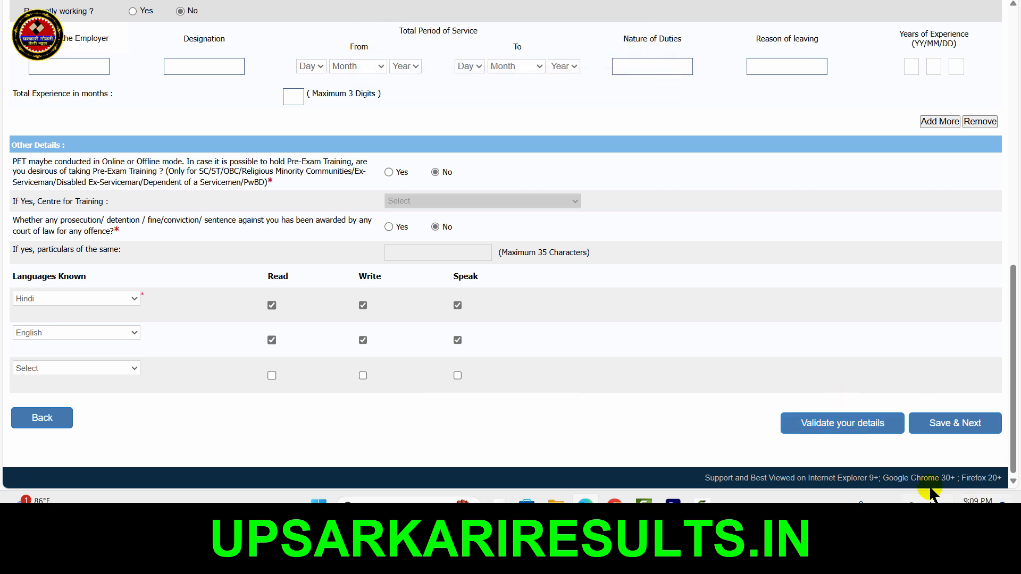
click(957, 426)
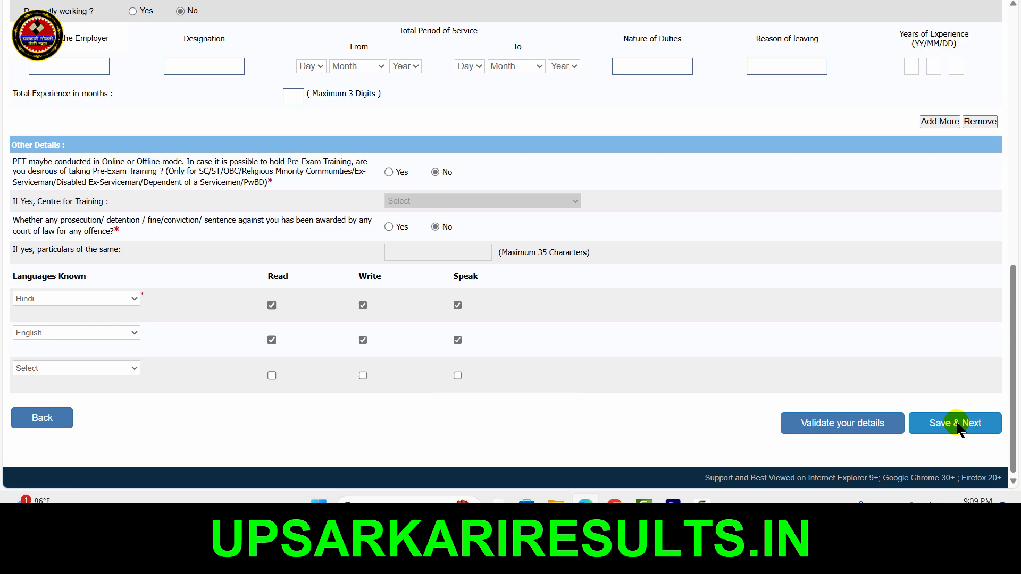
click(956, 424)
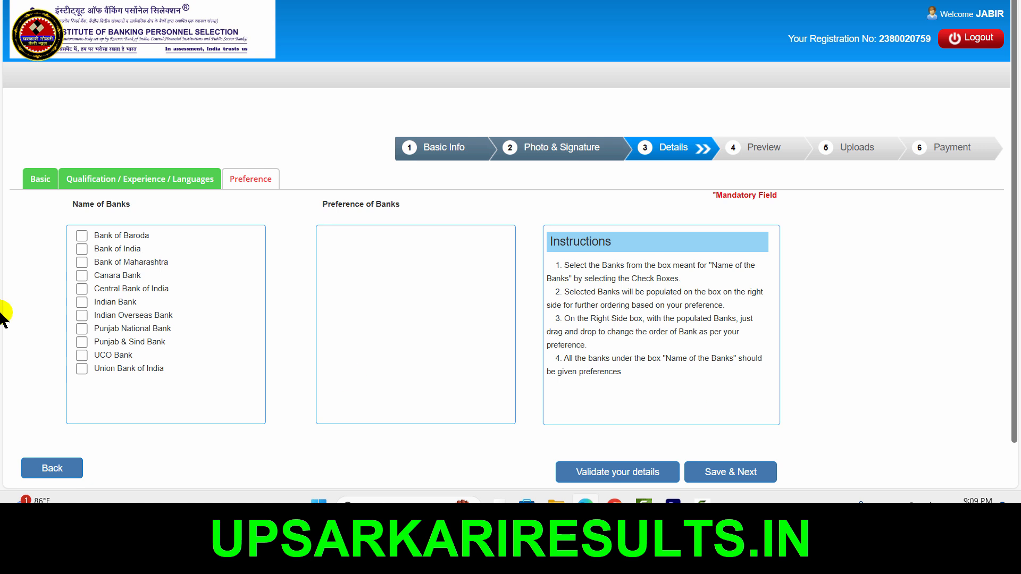
Select all listed banks, ranking Bank of India, Central Bank of India and Indian Bank first, and validate and save the preferences
click(81, 249)
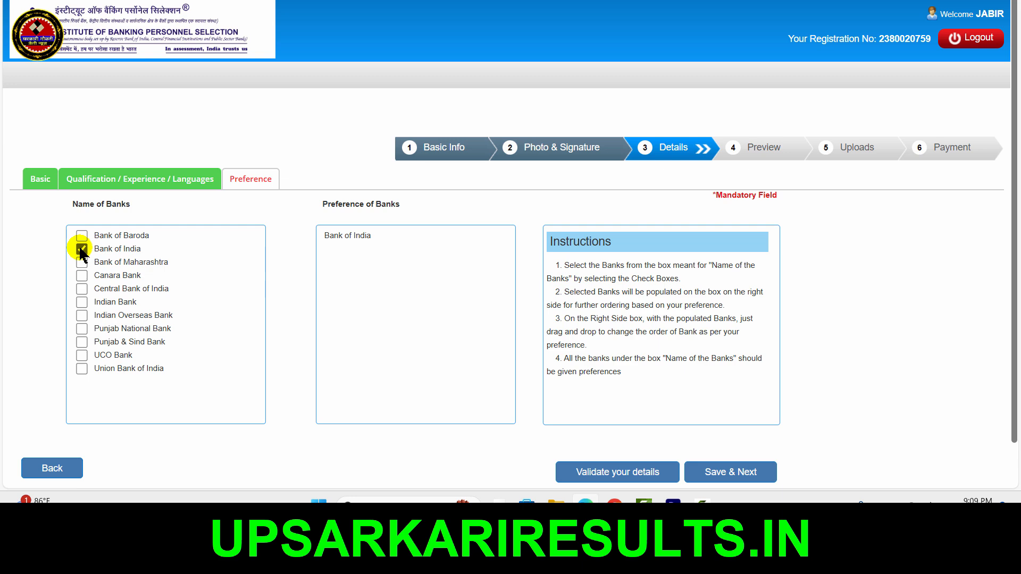
click(81, 291)
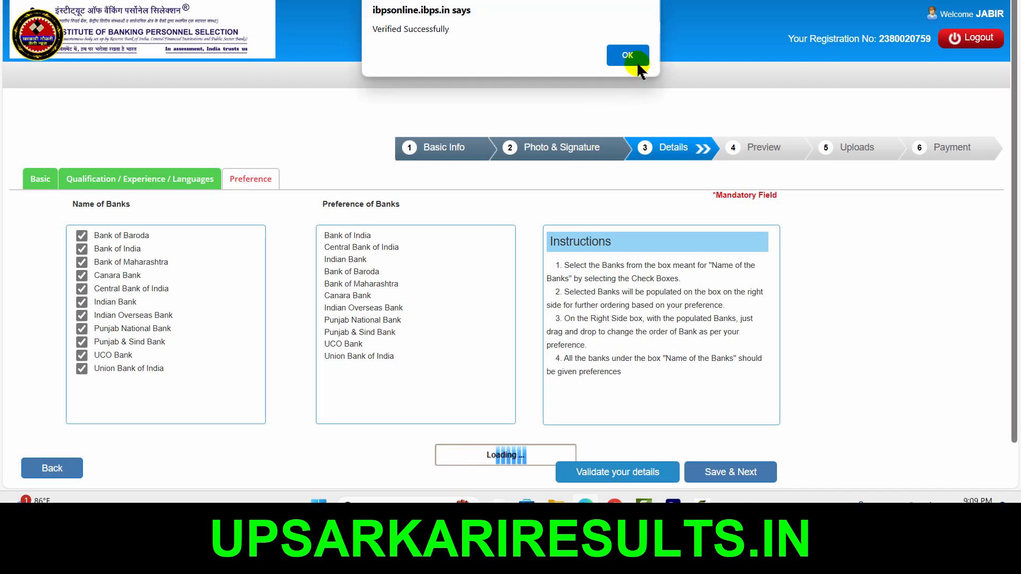
click(638, 63)
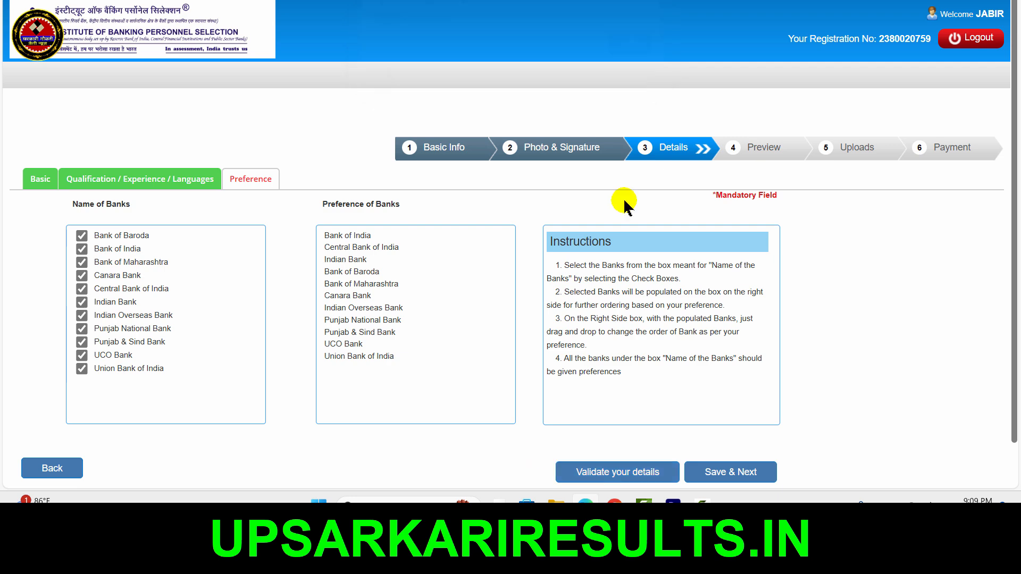
click(744, 475)
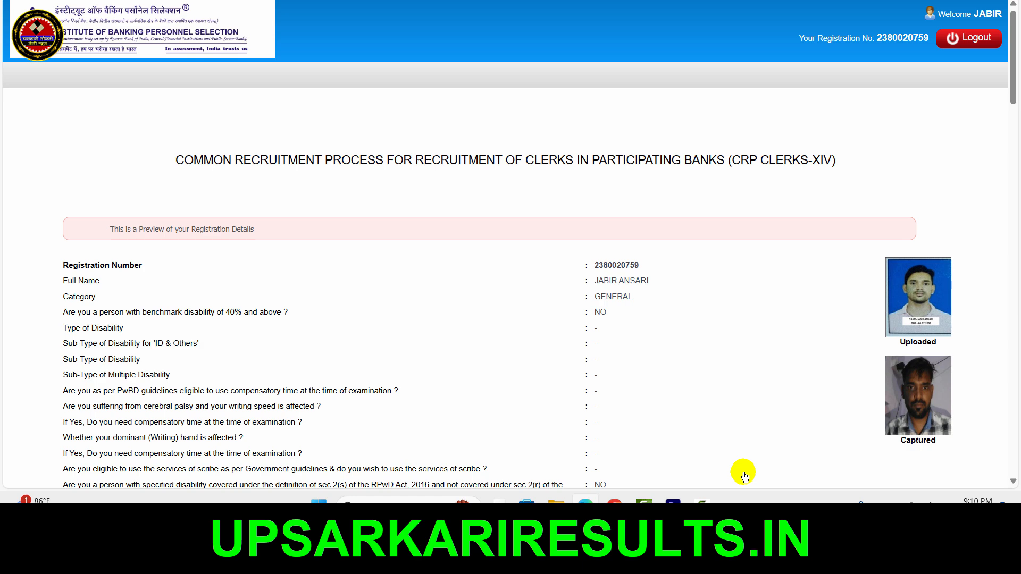
Agree to the declaration at the end of the preview and confirm that the name exactly matches the ID proof
key(End)
drag(42, 408, 165, 453)
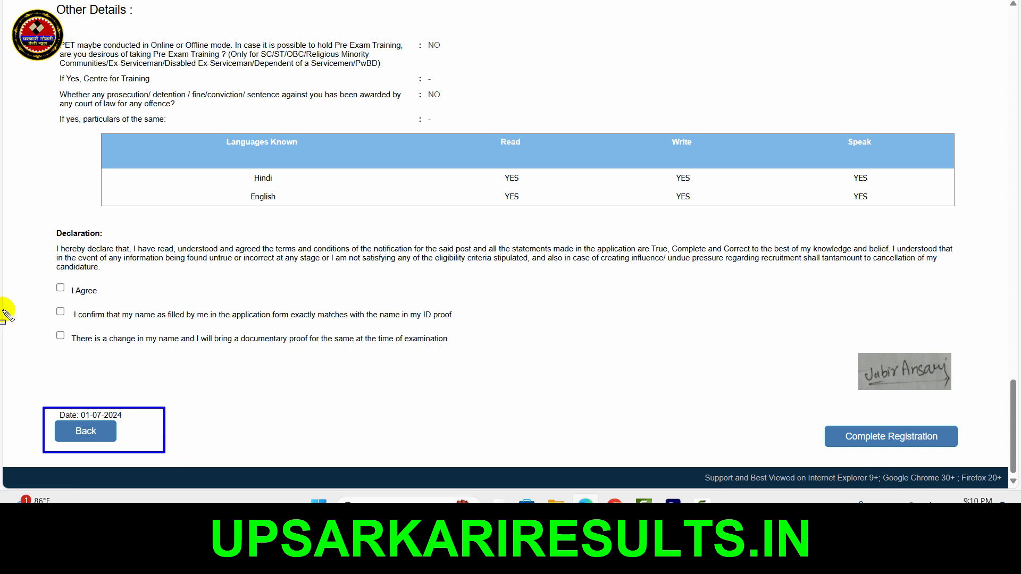
mouse_move(42, 277)
mouse_down()
mouse_move(150, 335)
mouse_move(611, 378)
mouse_up()
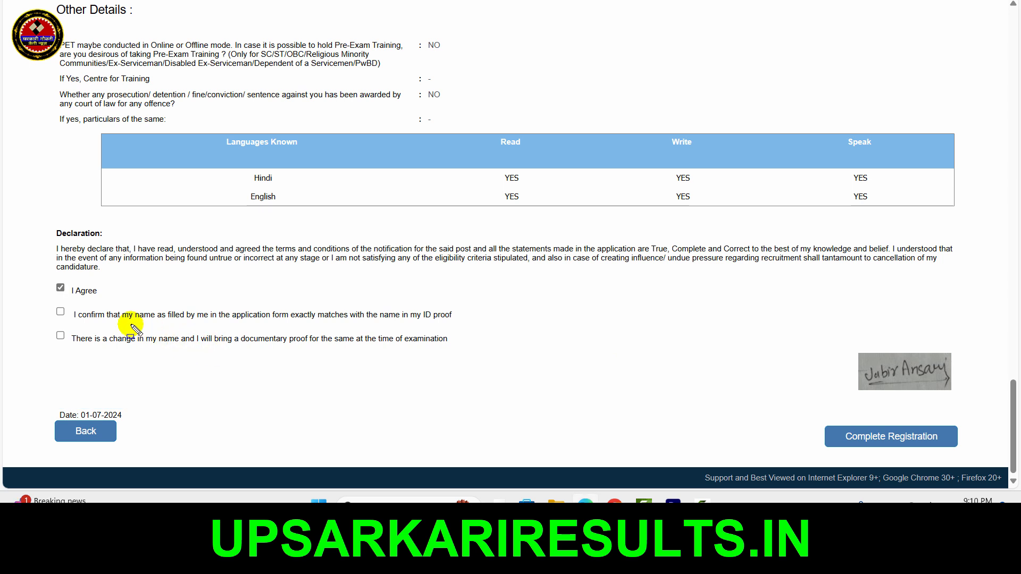
drag(66, 301, 466, 352)
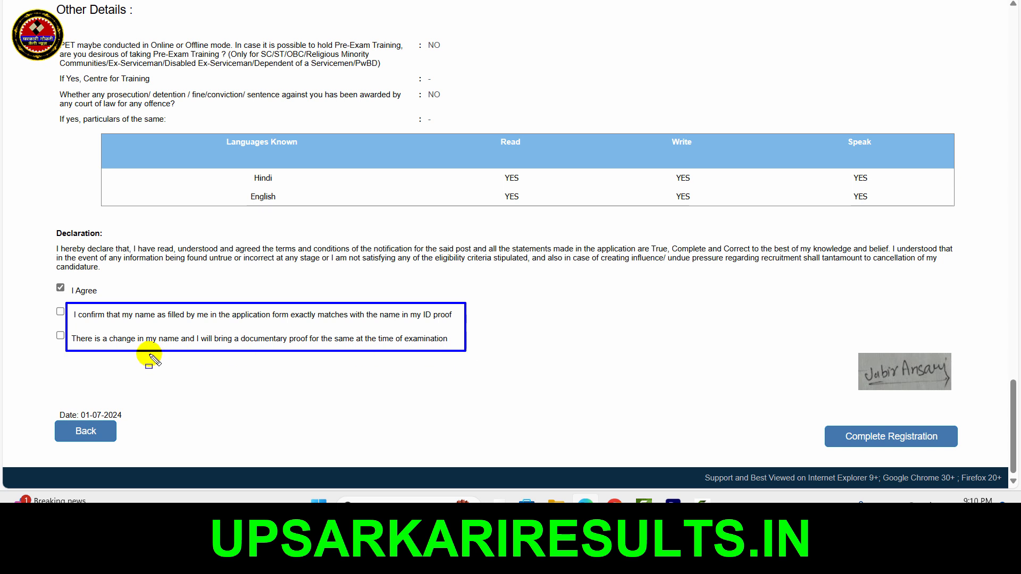
key(Escape)
click(60, 312)
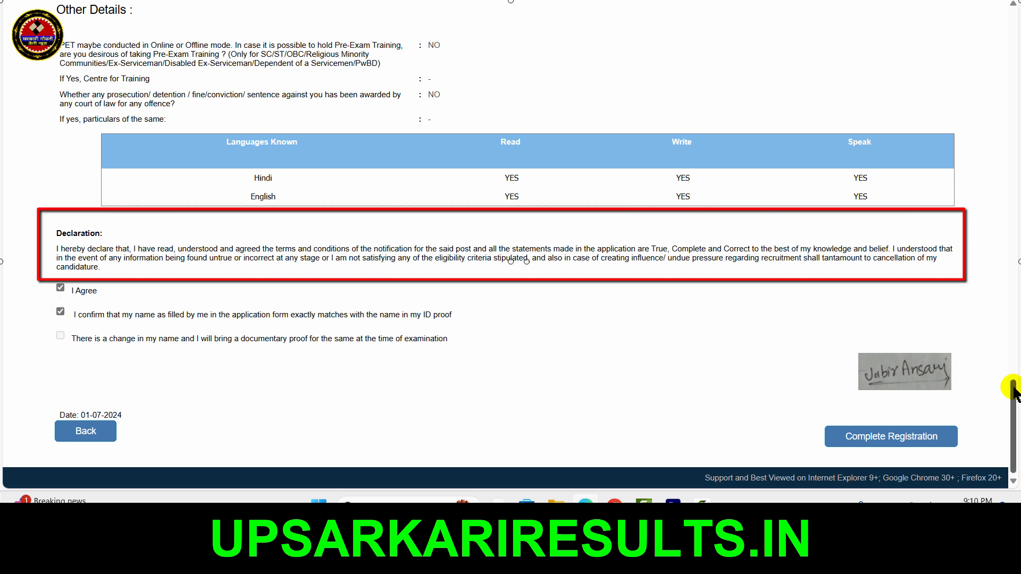
Complete the registration and accept both confirmations to proceed to the document uploads
click(885, 439)
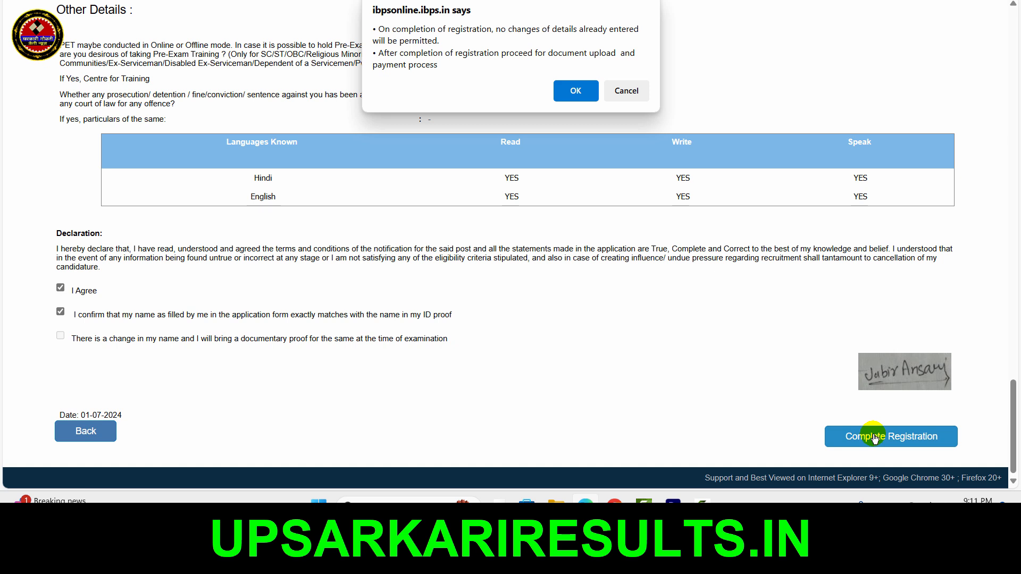
click(573, 96)
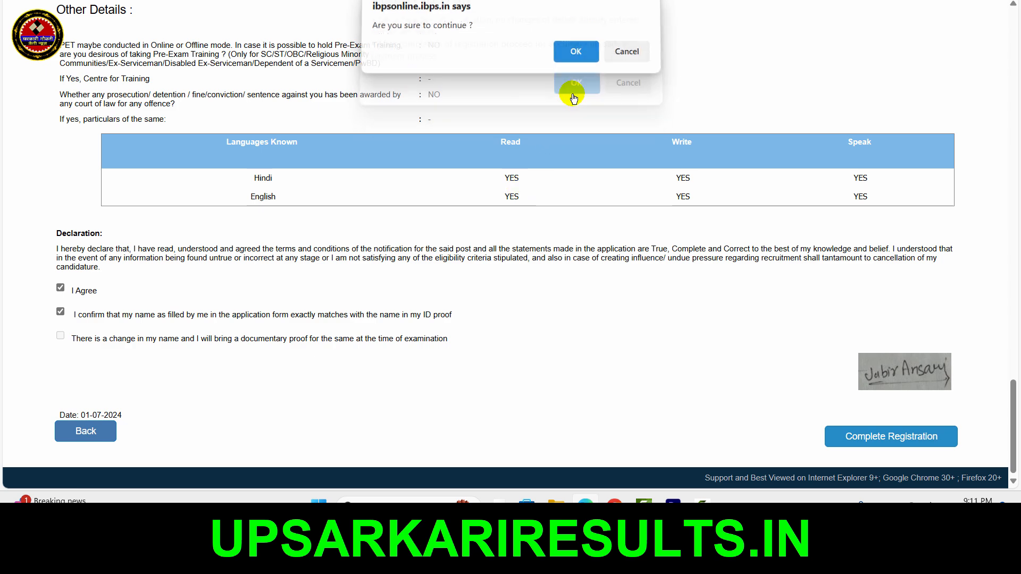
click(581, 59)
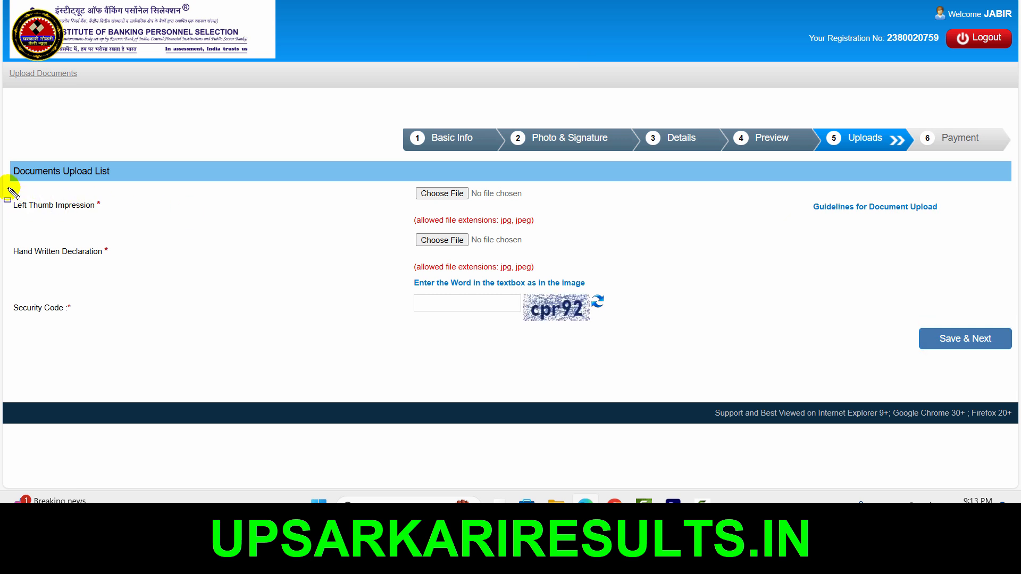
Upload THUMB2.jpg as the left thumb impression and accept its preview
drag(9, 191, 114, 222)
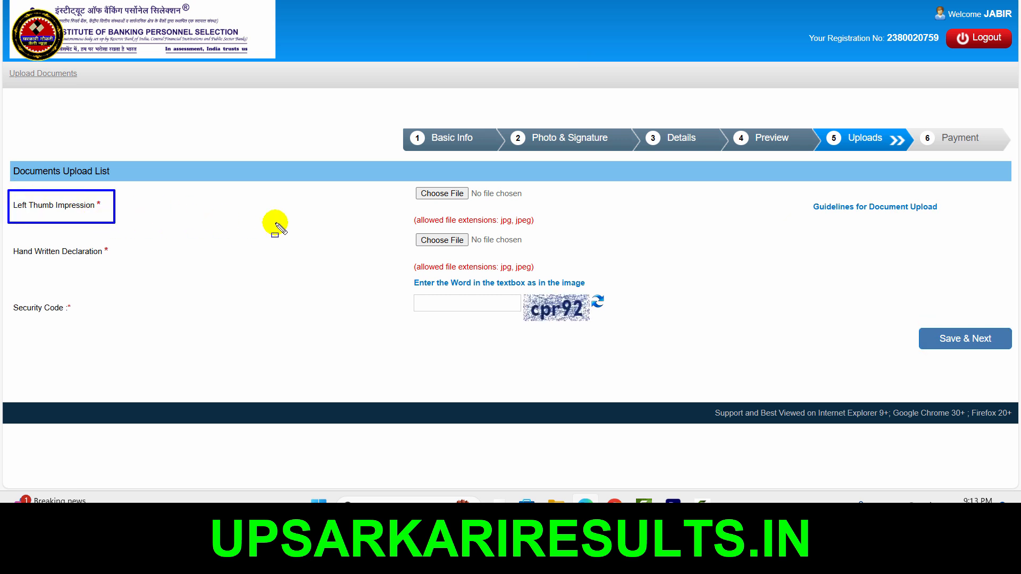
key(Escape)
click(448, 196)
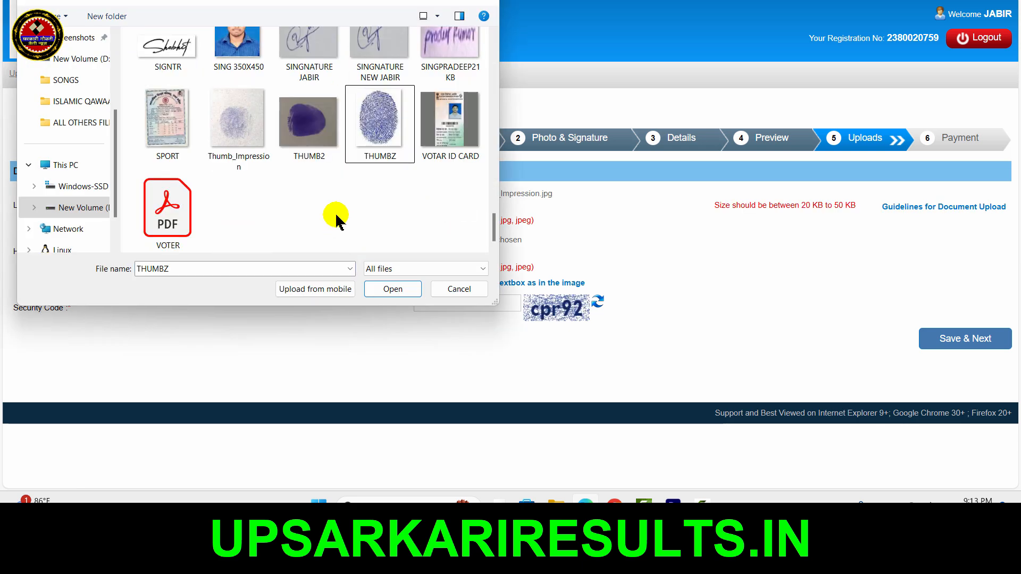
click(309, 123)
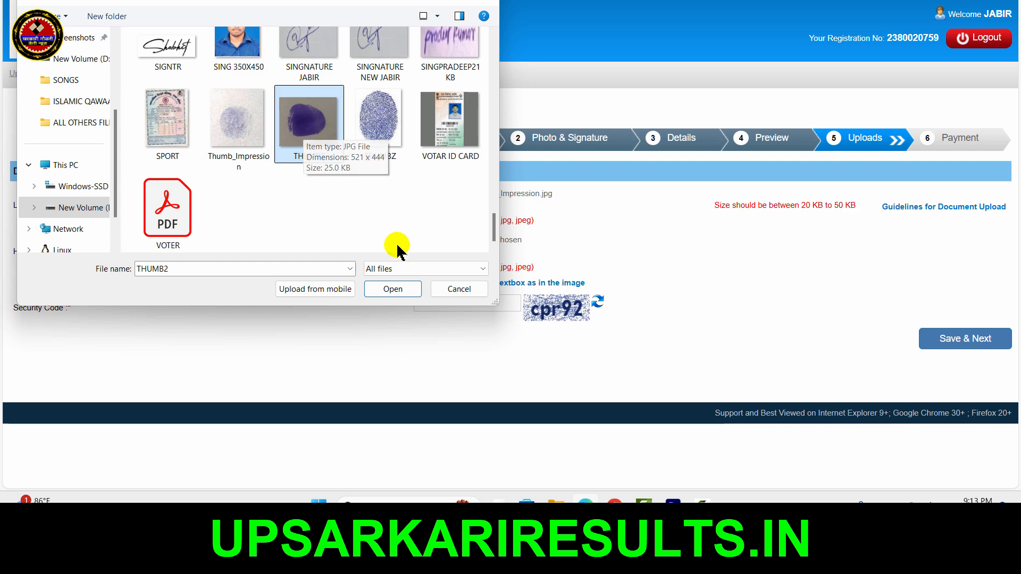
click(393, 289)
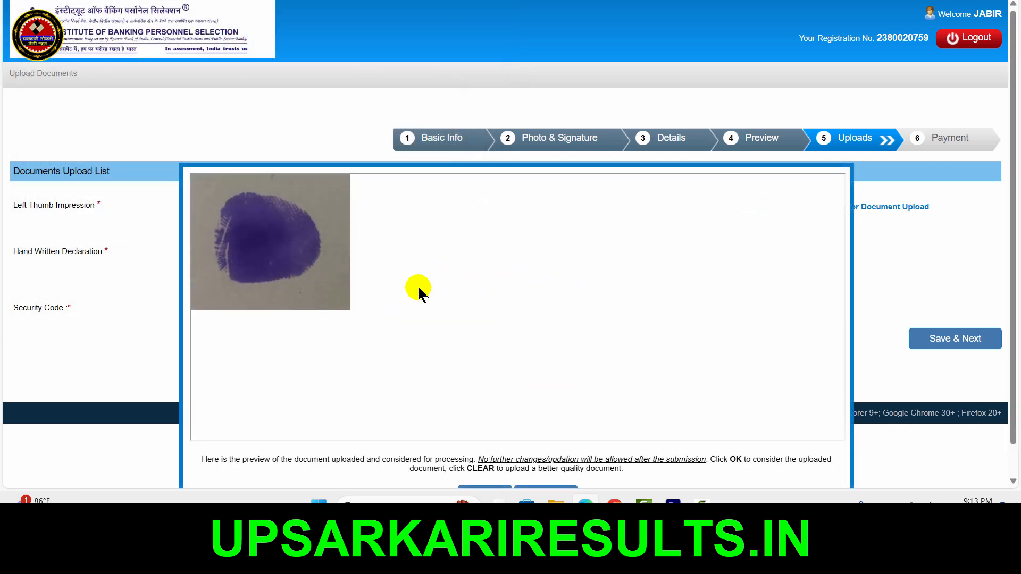
scroll(418, 292, down, 1)
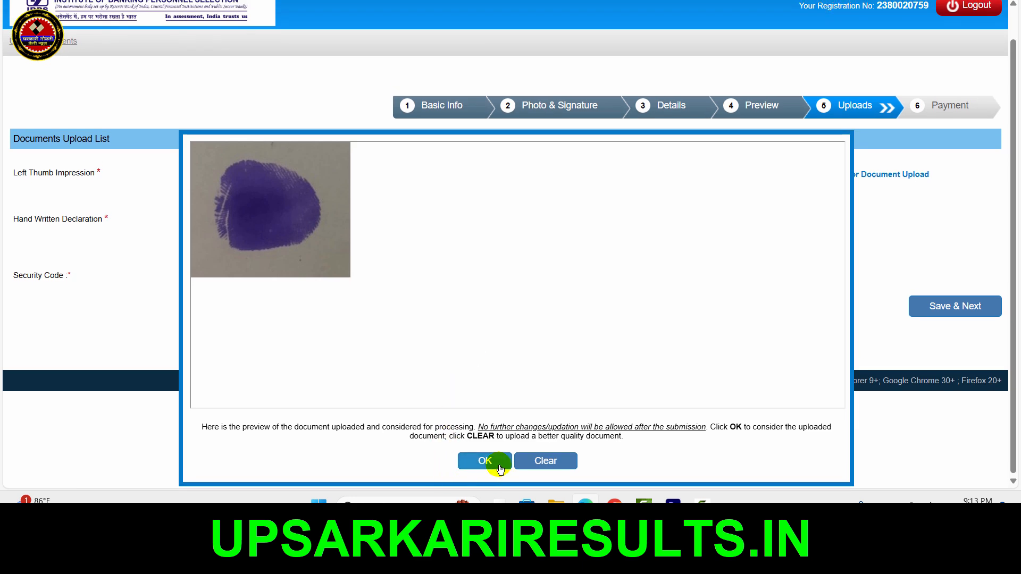
click(500, 467)
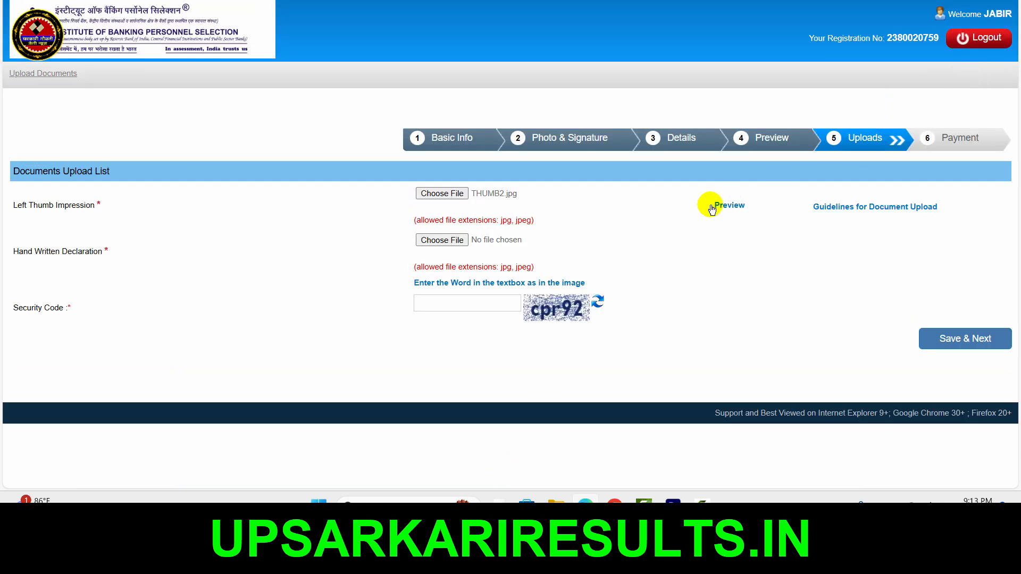
Upload DICLAIRATION.jpg as the hand written declaration and accept its preview
click(441, 240)
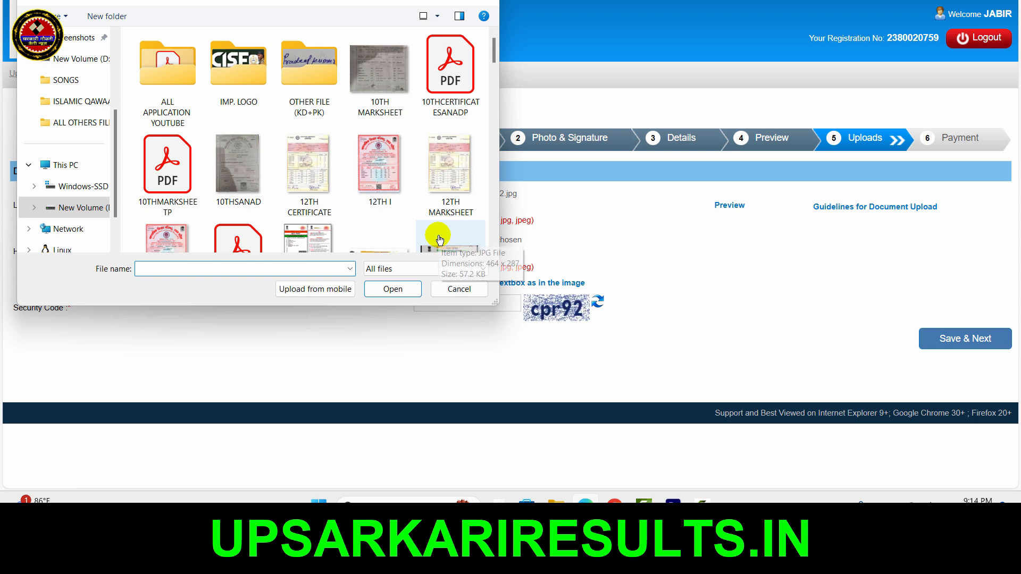
scroll(460, 84, down, 5)
click(461, 84)
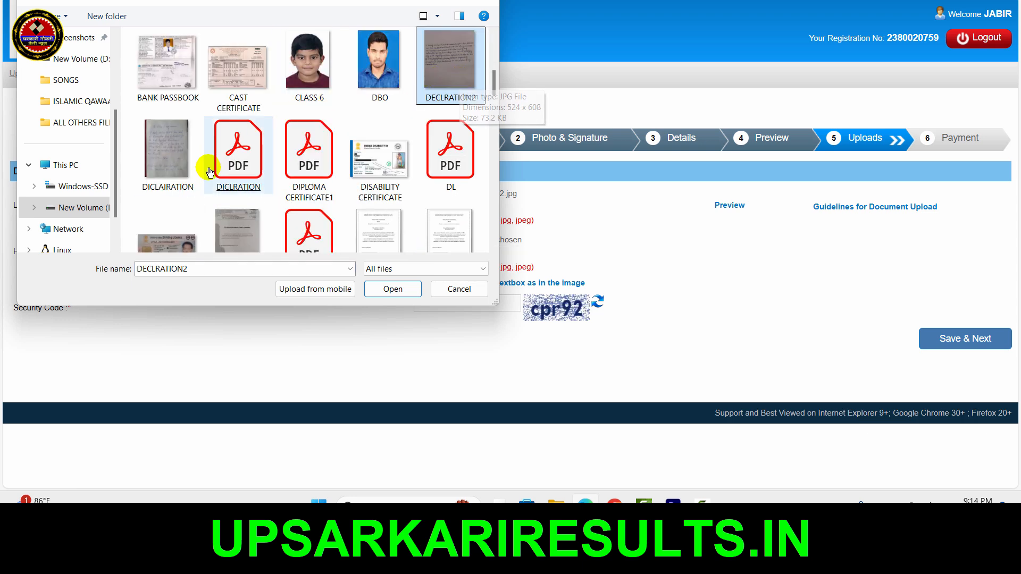
click(181, 168)
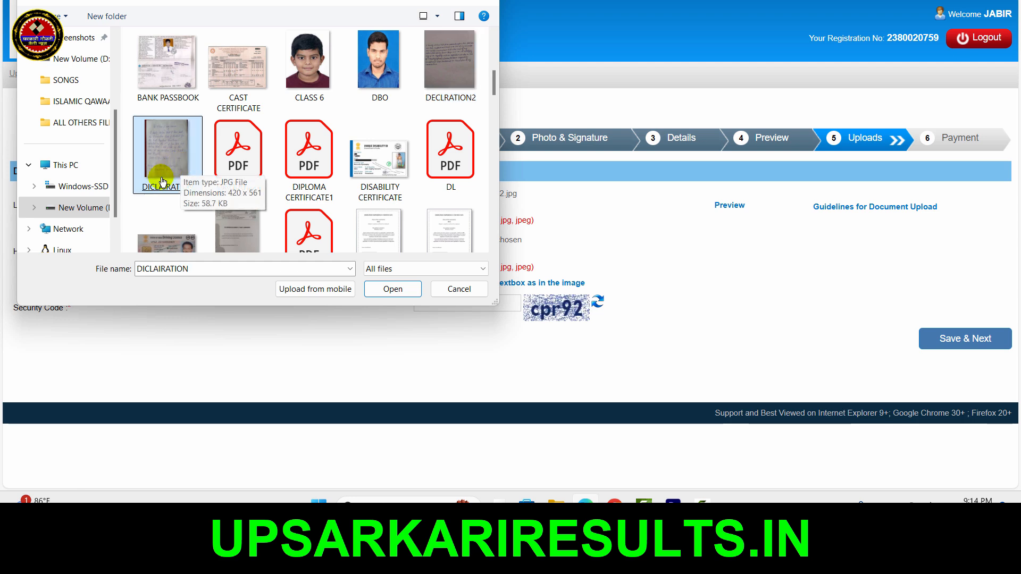
click(393, 290)
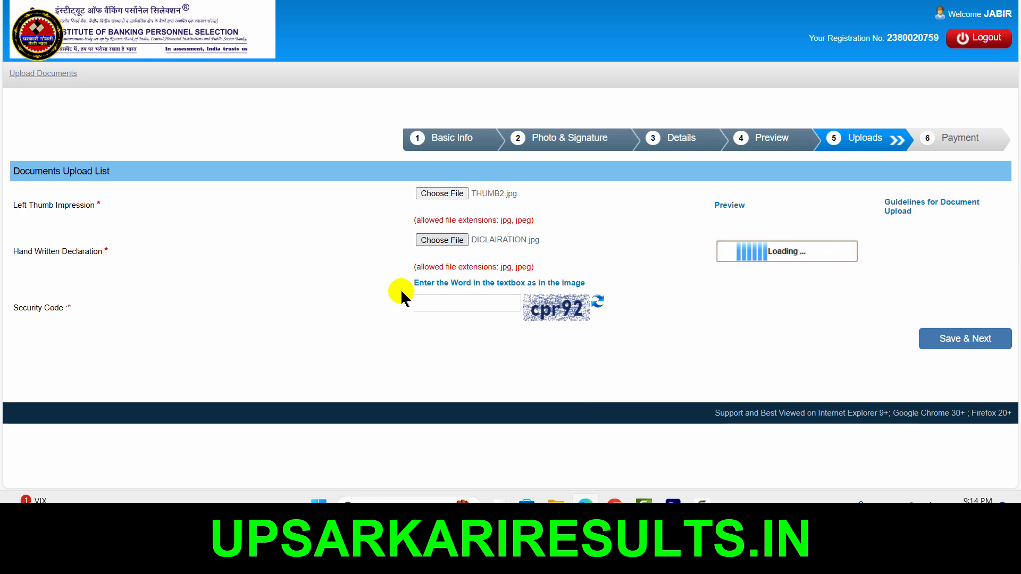
scroll(400, 293, down, 1)
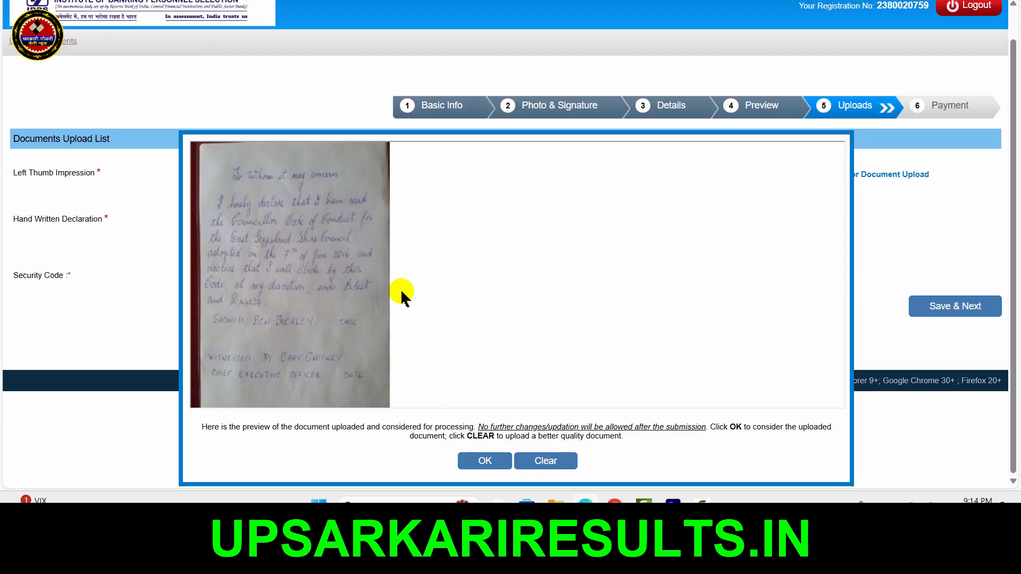
click(485, 460)
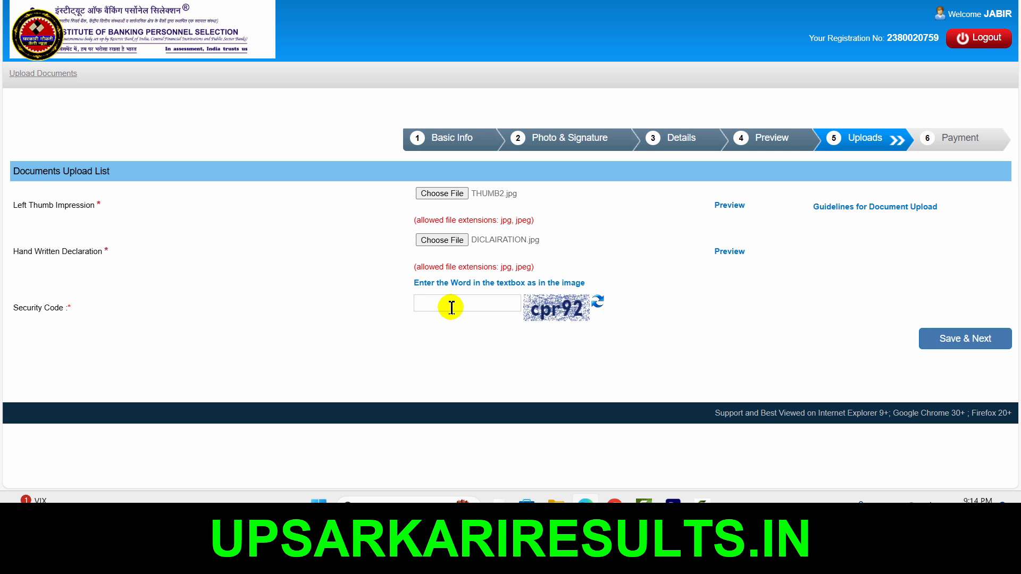
Enter the security code shown in the image, save the uploaded documents and confirm the final submission
text(cpr92)
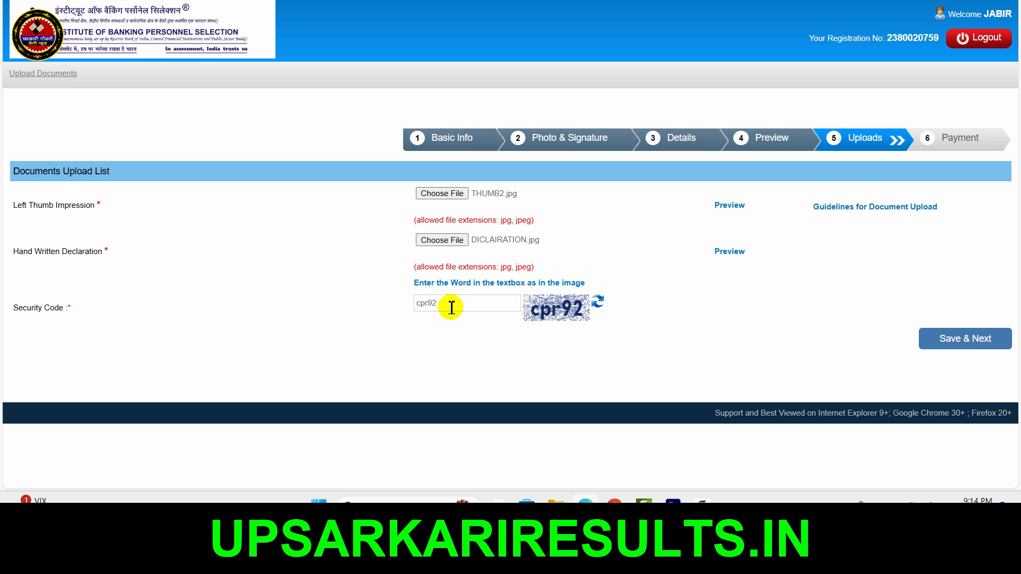
click(969, 339)
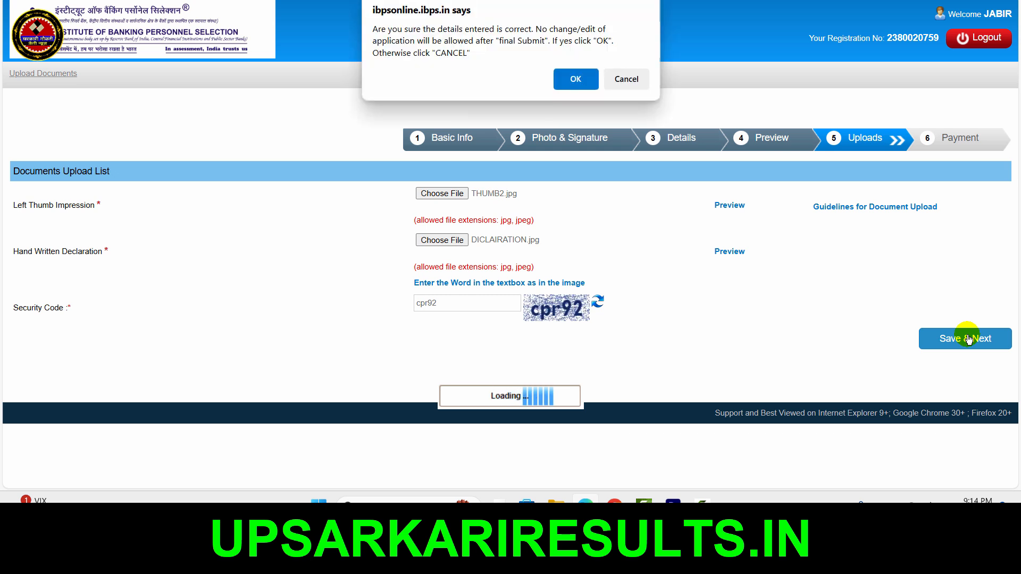
click(573, 79)
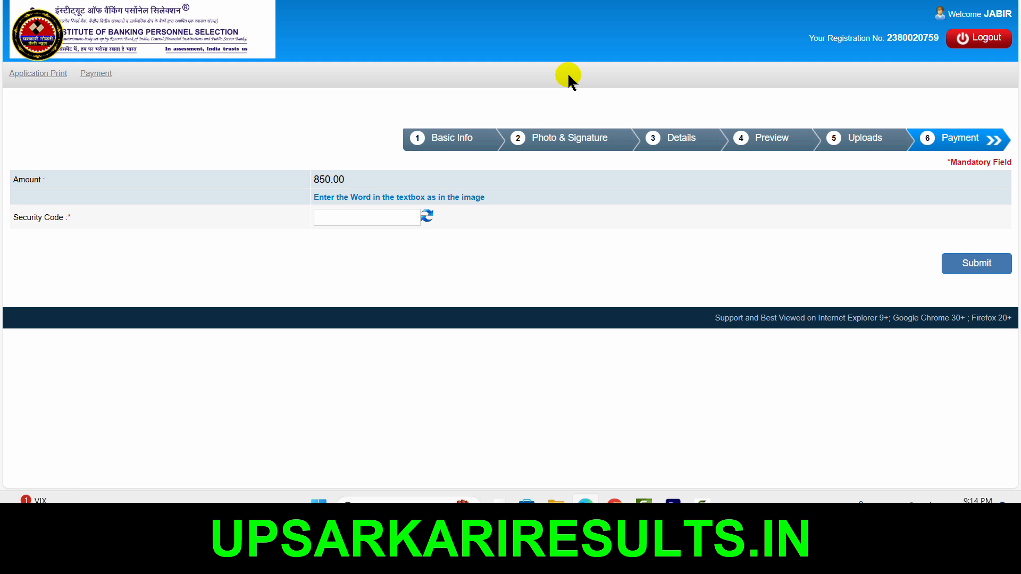
Enter the security code shown in the image, submit the fee payment form and confirm proceeding to payment
click(374, 215)
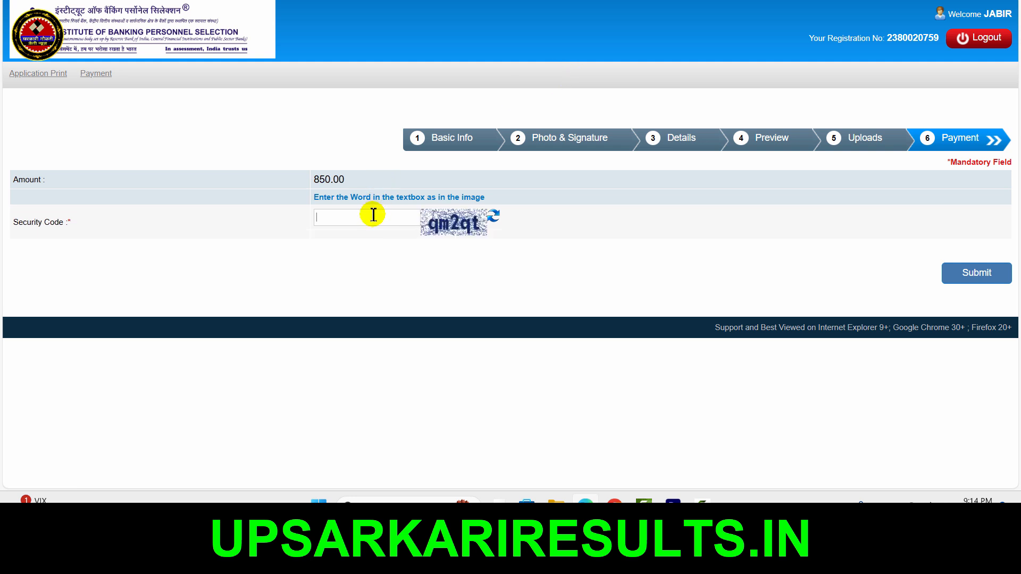
text(qm2qt)
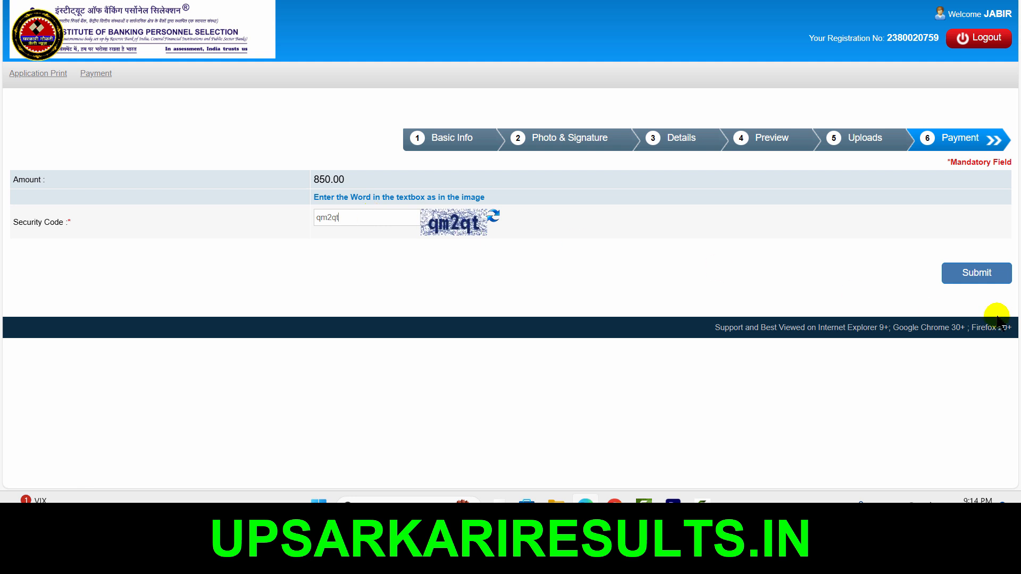
click(976, 269)
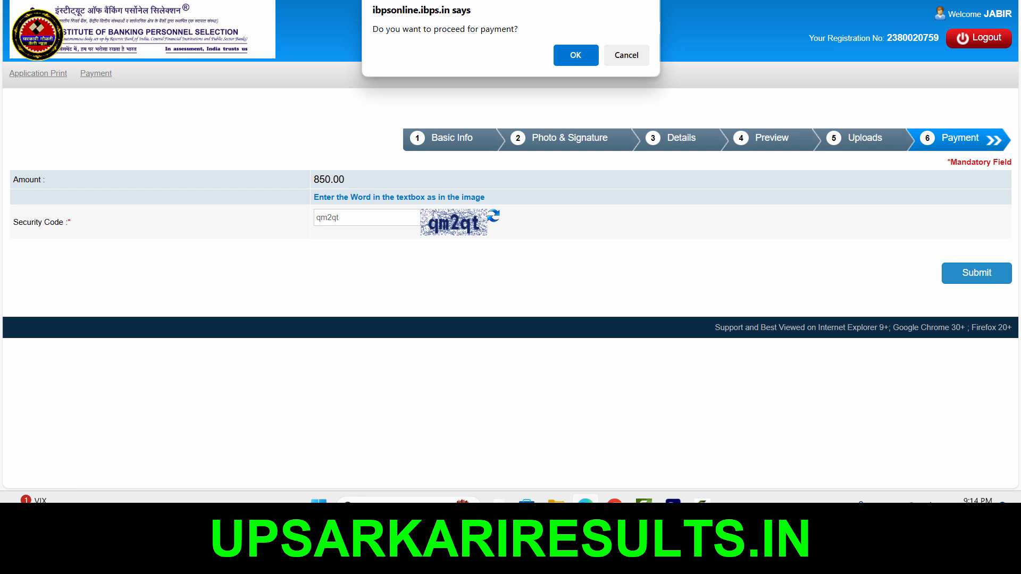
click(577, 59)
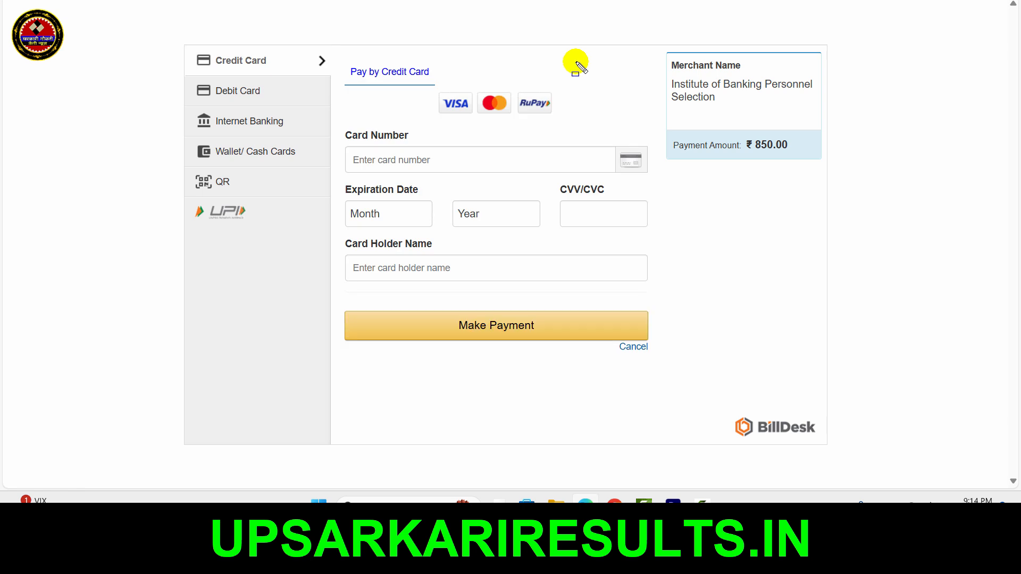
Choose QR with BHIM UPI as the payment method, proceed with the payment and reveal the scannable QR code
mouse_move(187, 106)
mouse_down()
mouse_move(264, 212)
mouse_move(296, 234)
mouse_up()
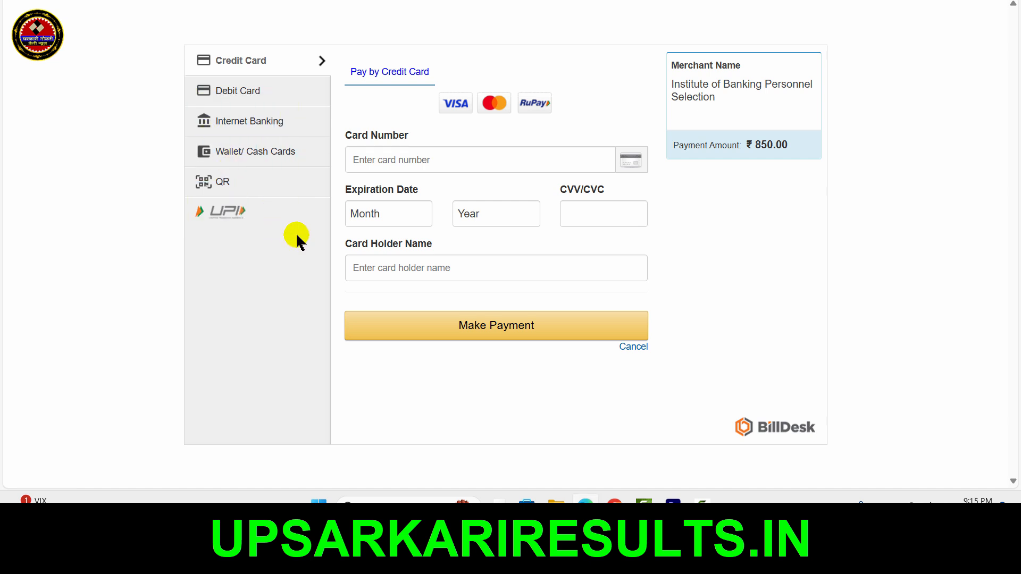
click(239, 180)
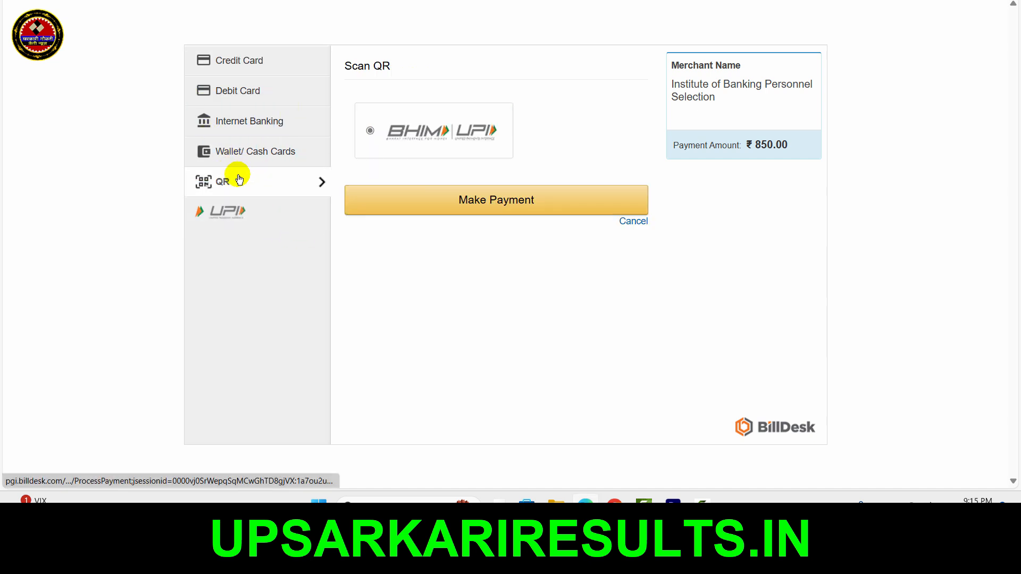
click(481, 201)
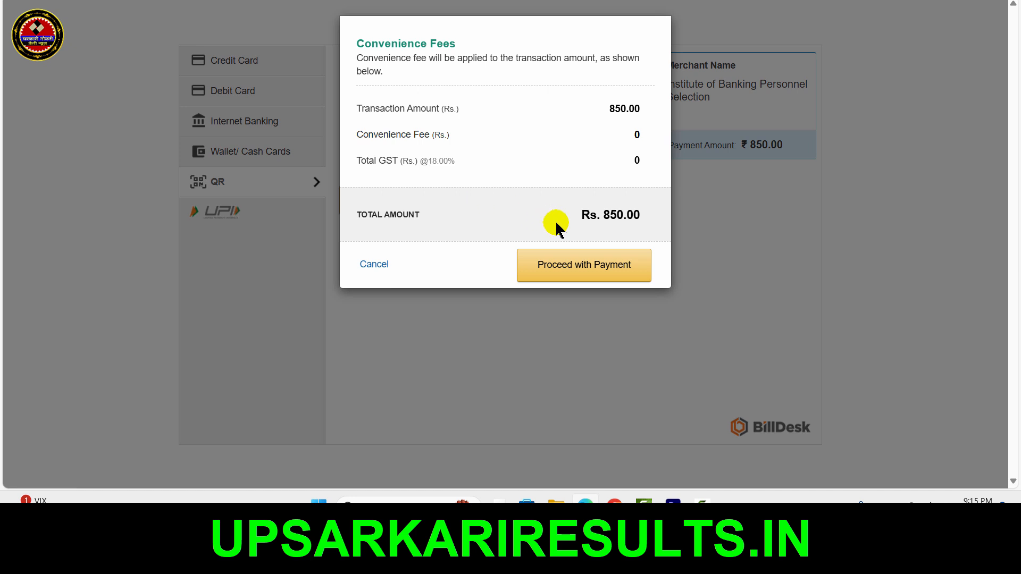
click(599, 266)
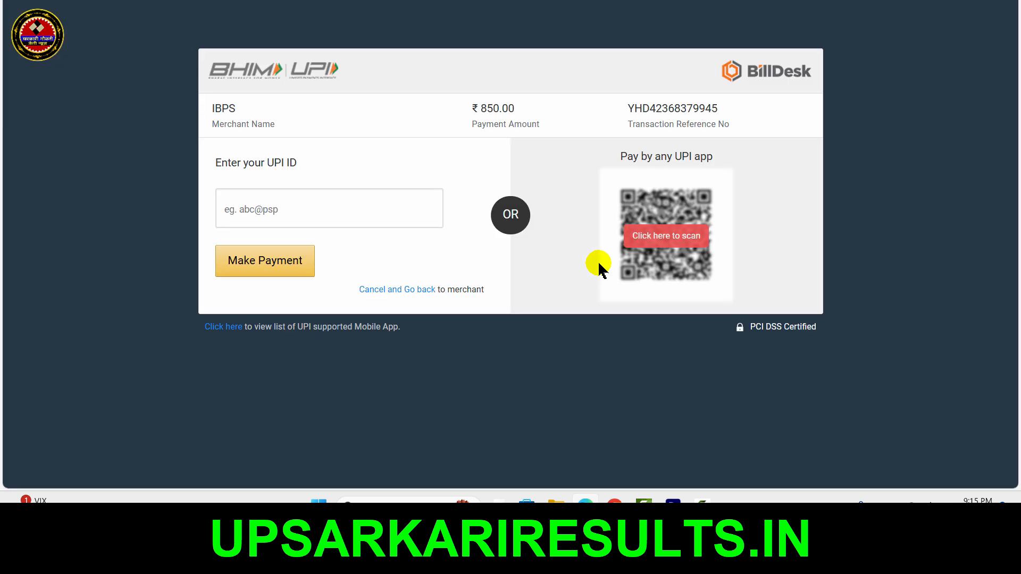
click(672, 234)
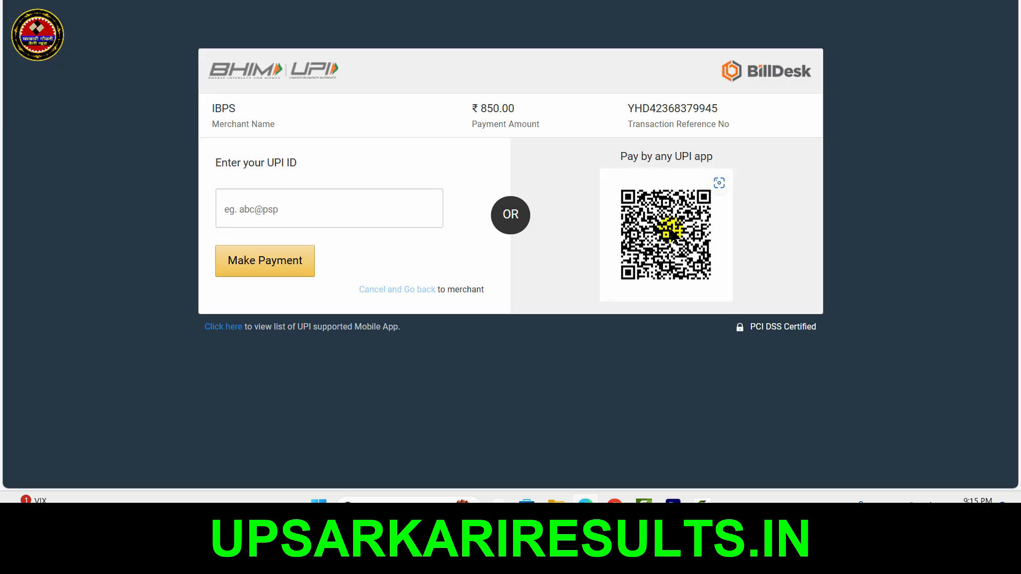